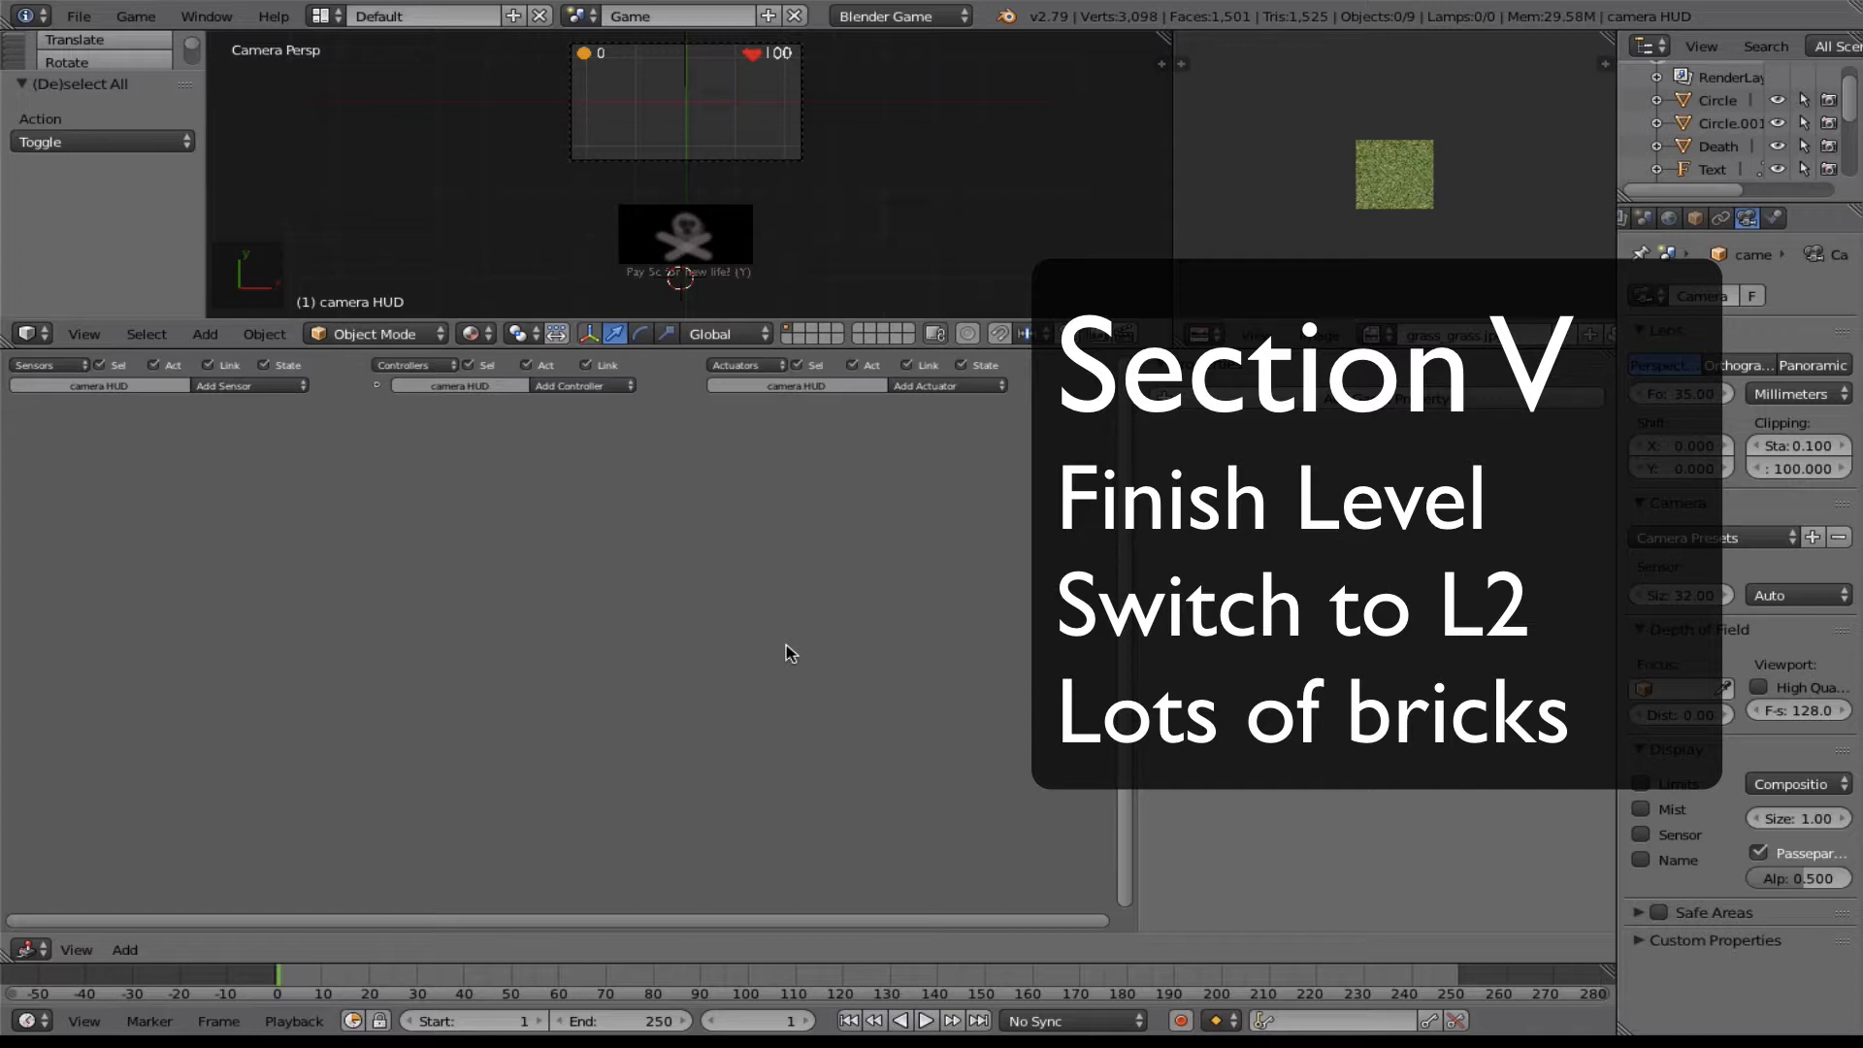
Switch to the Level 1 scene and examine the level layout together with the goal object's logic bricks.
click(594, 17)
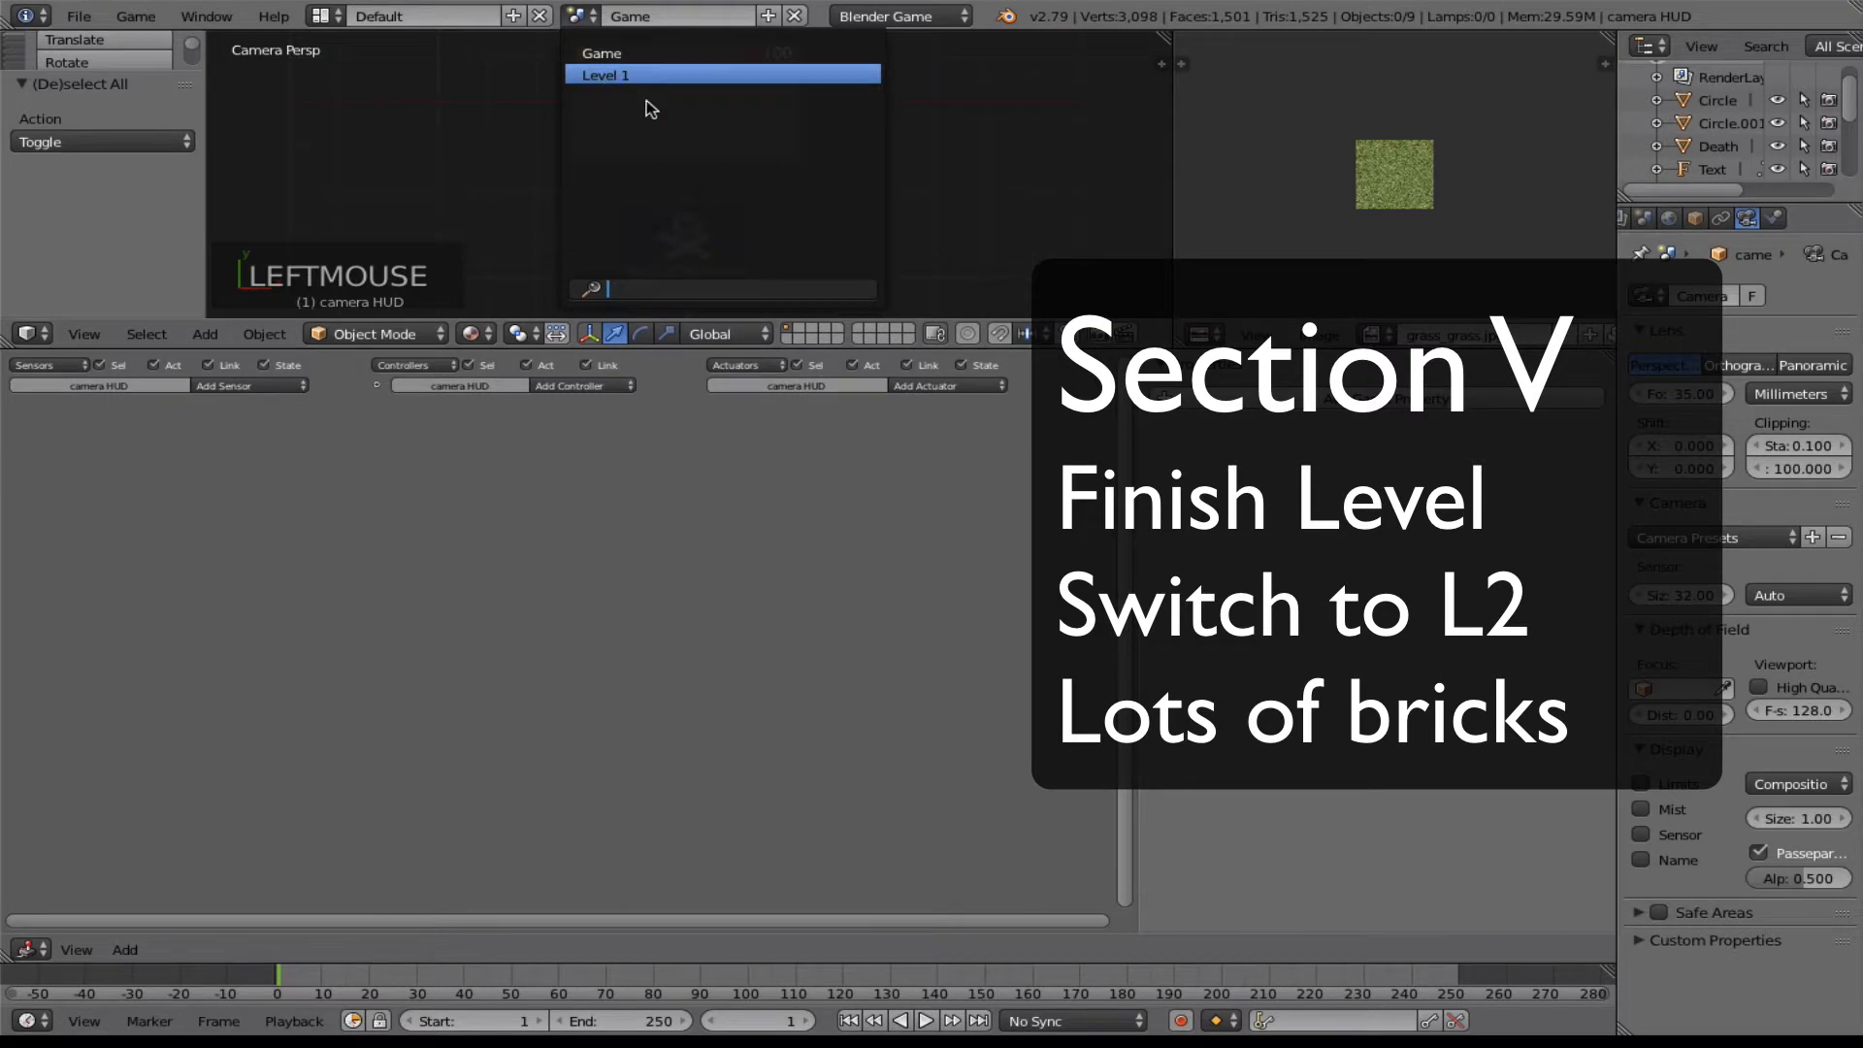
click(616, 75)
scroll(691, 56, up, 5)
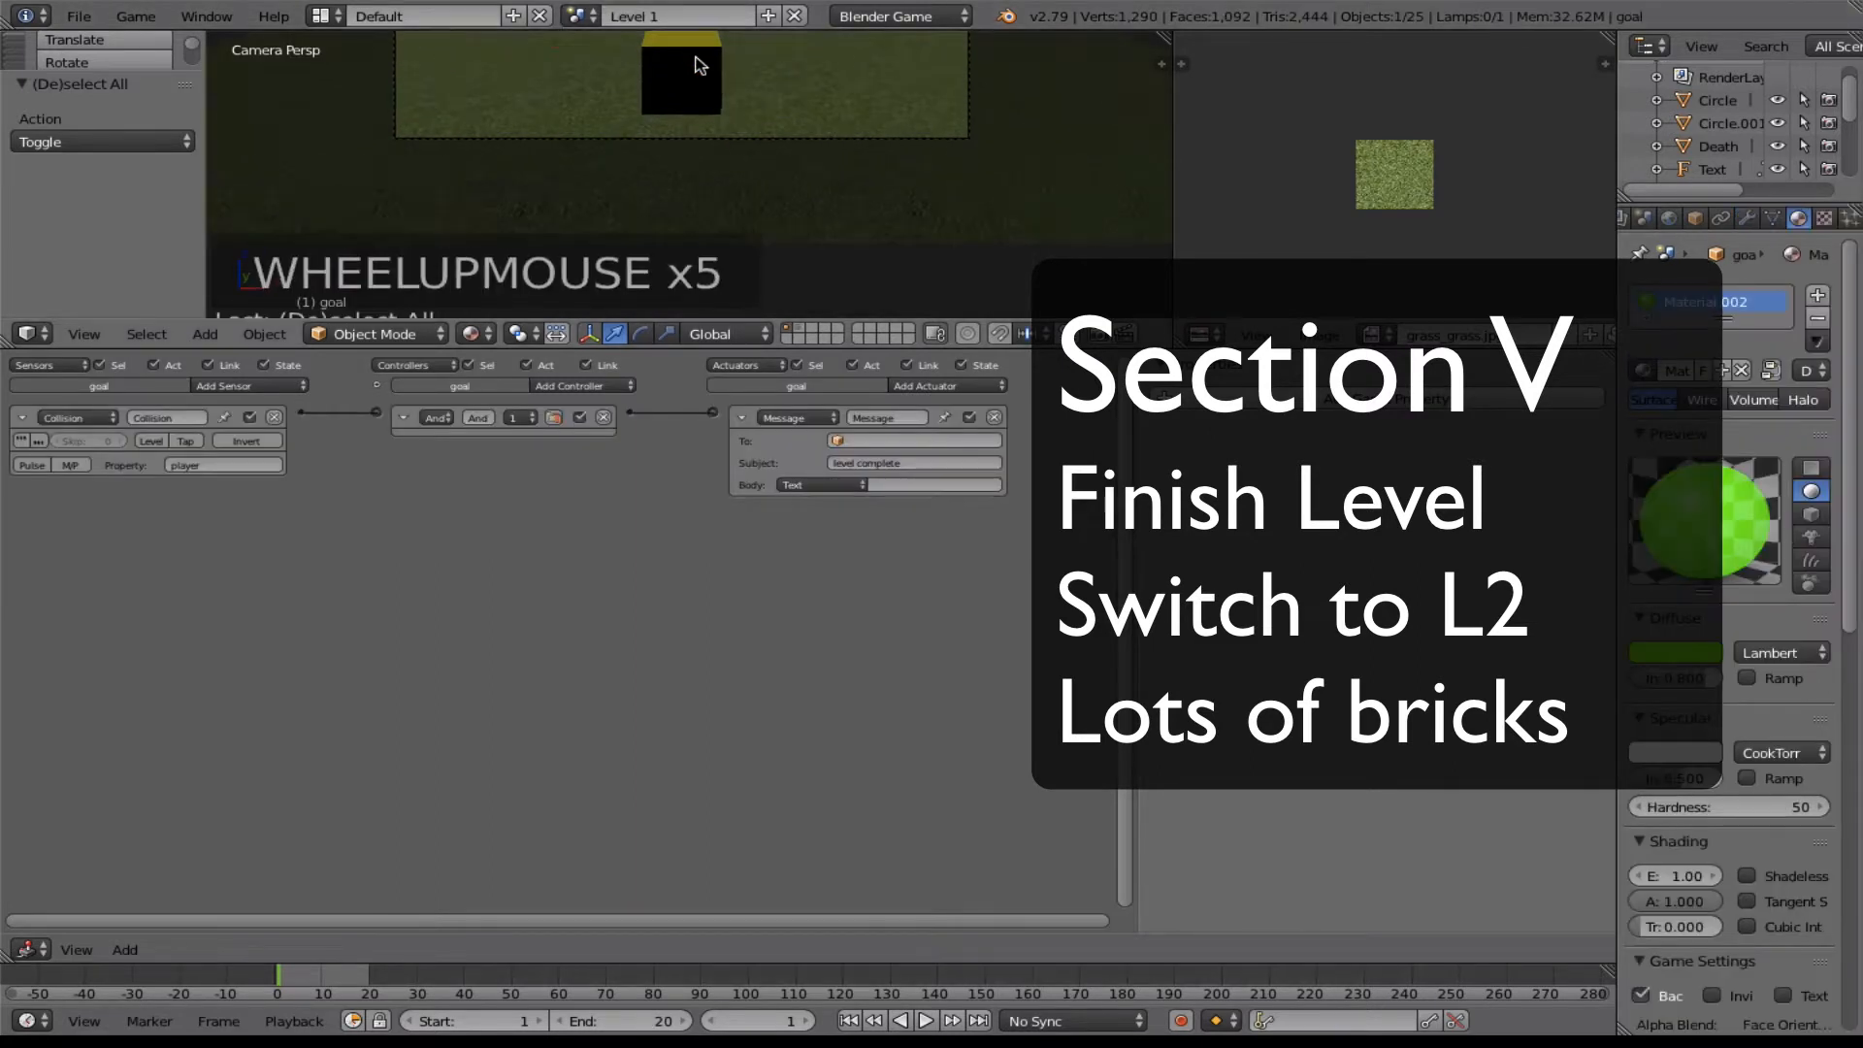
shift+middle_drag(782, 85, 701, 100)
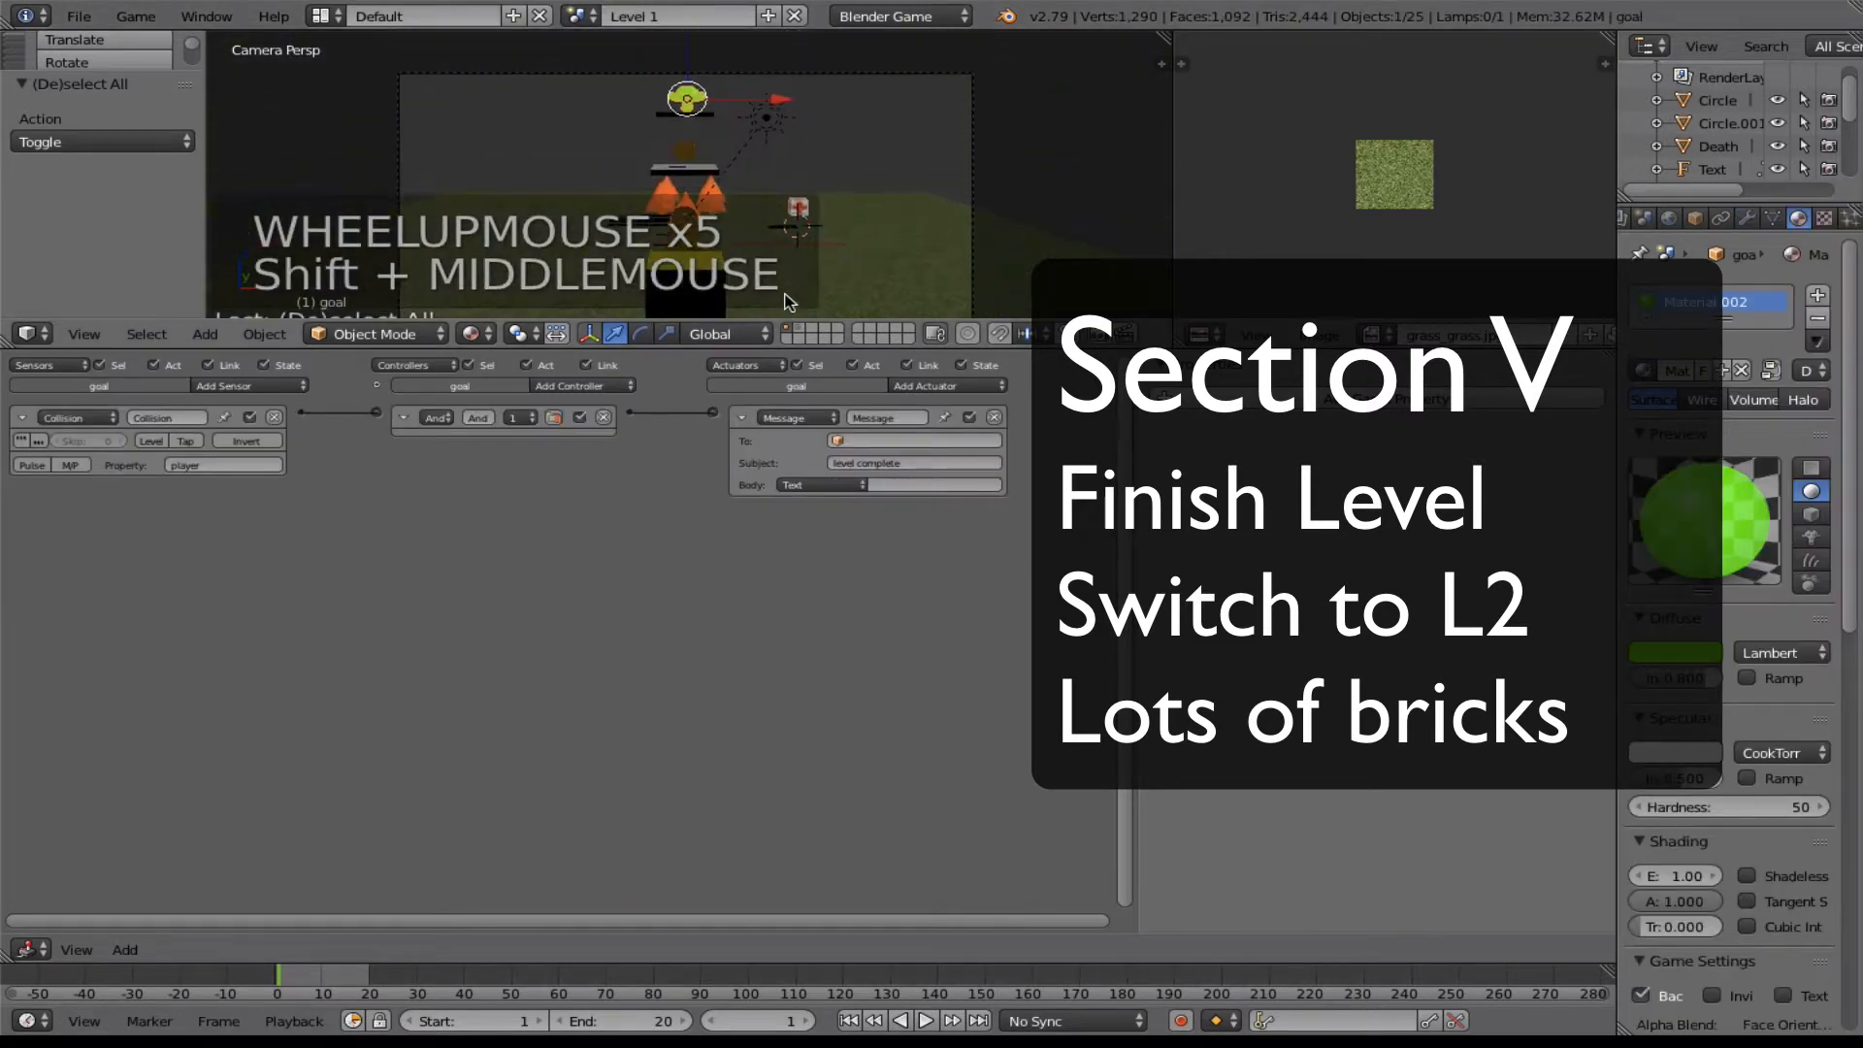
scroll(701, 100, up, 2)
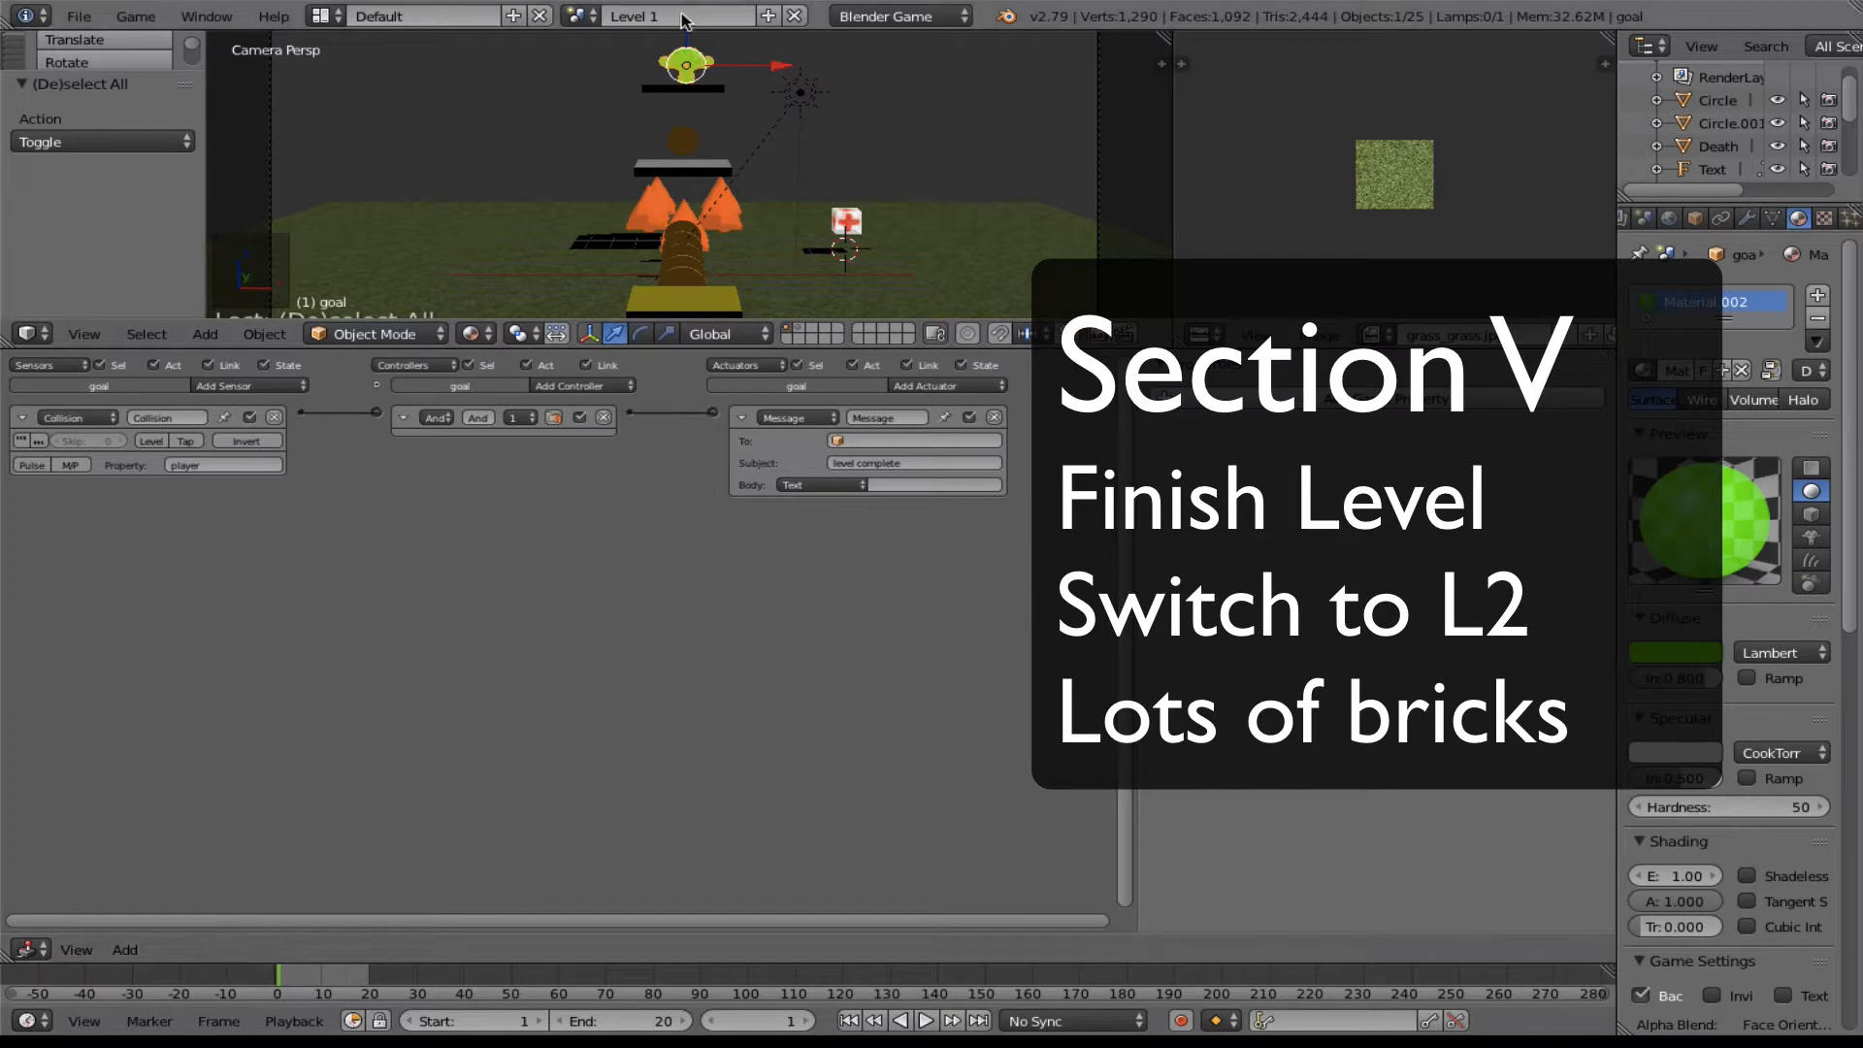
scroll(738, 101, down, 3)
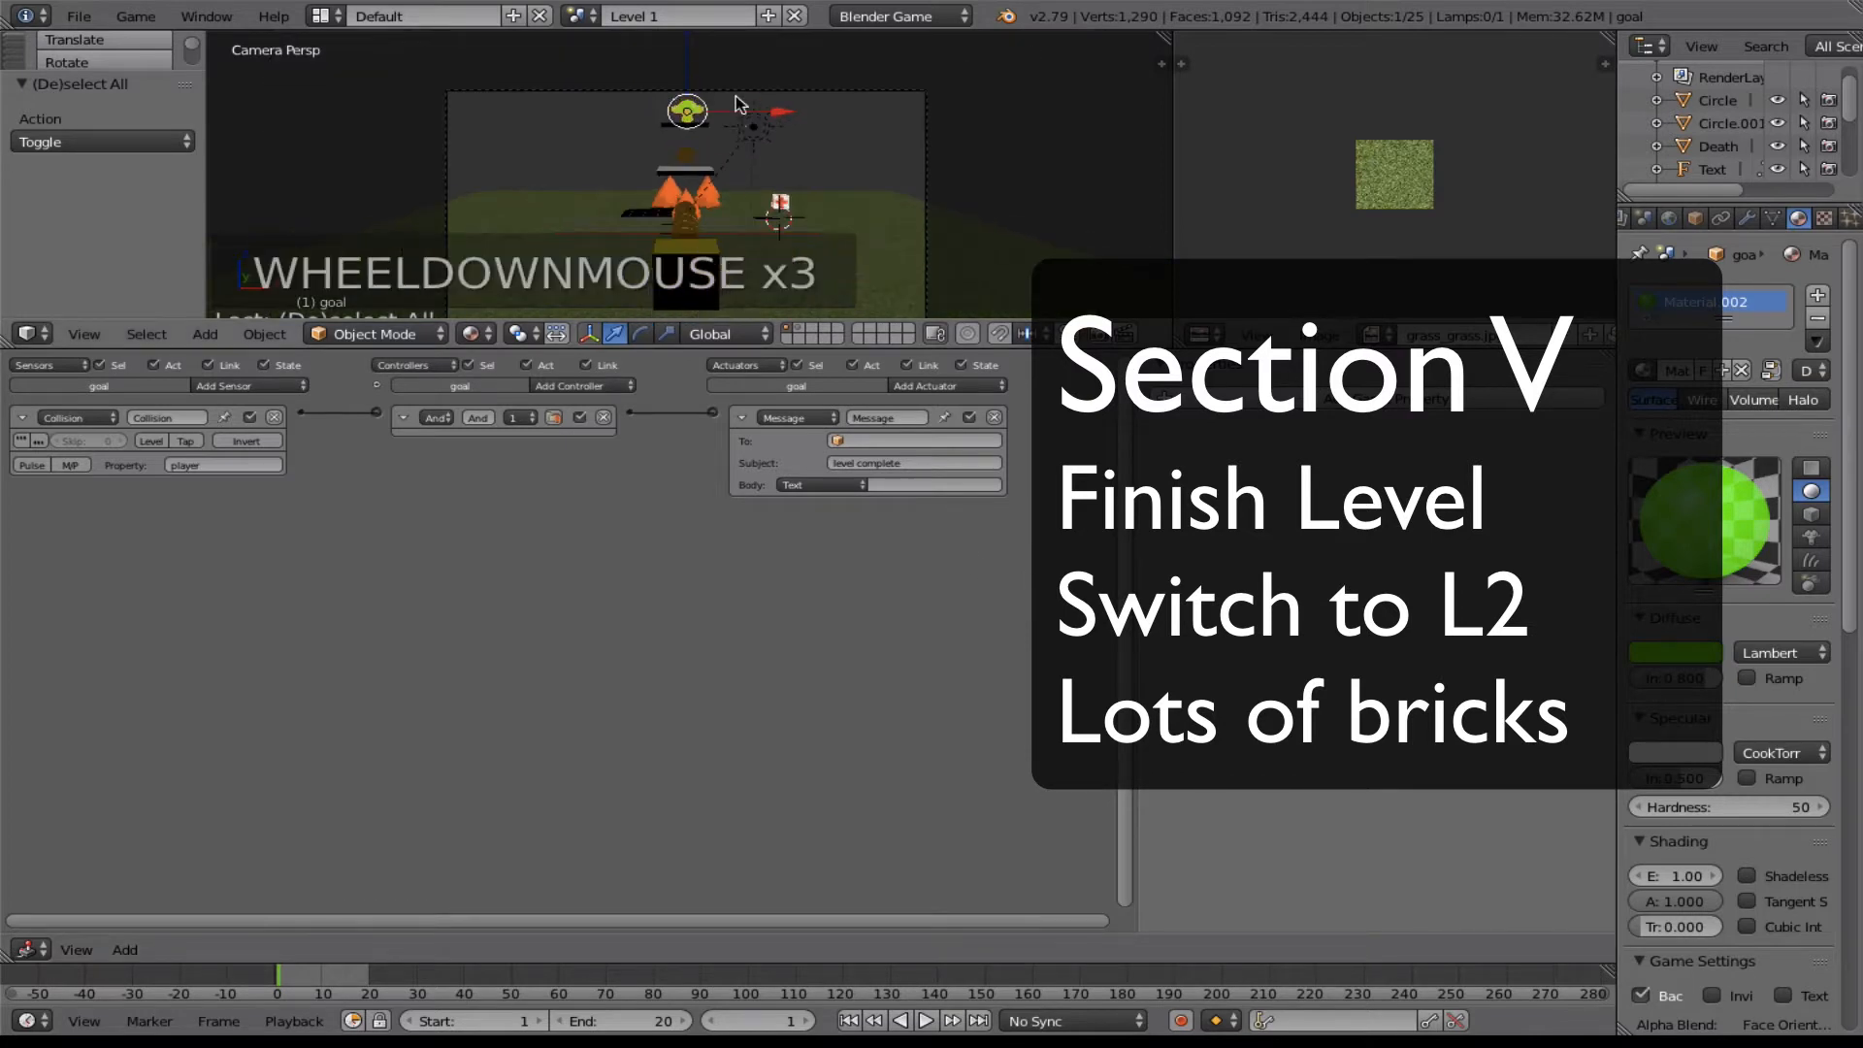
shift+middle_drag(738, 127, 729, 89)
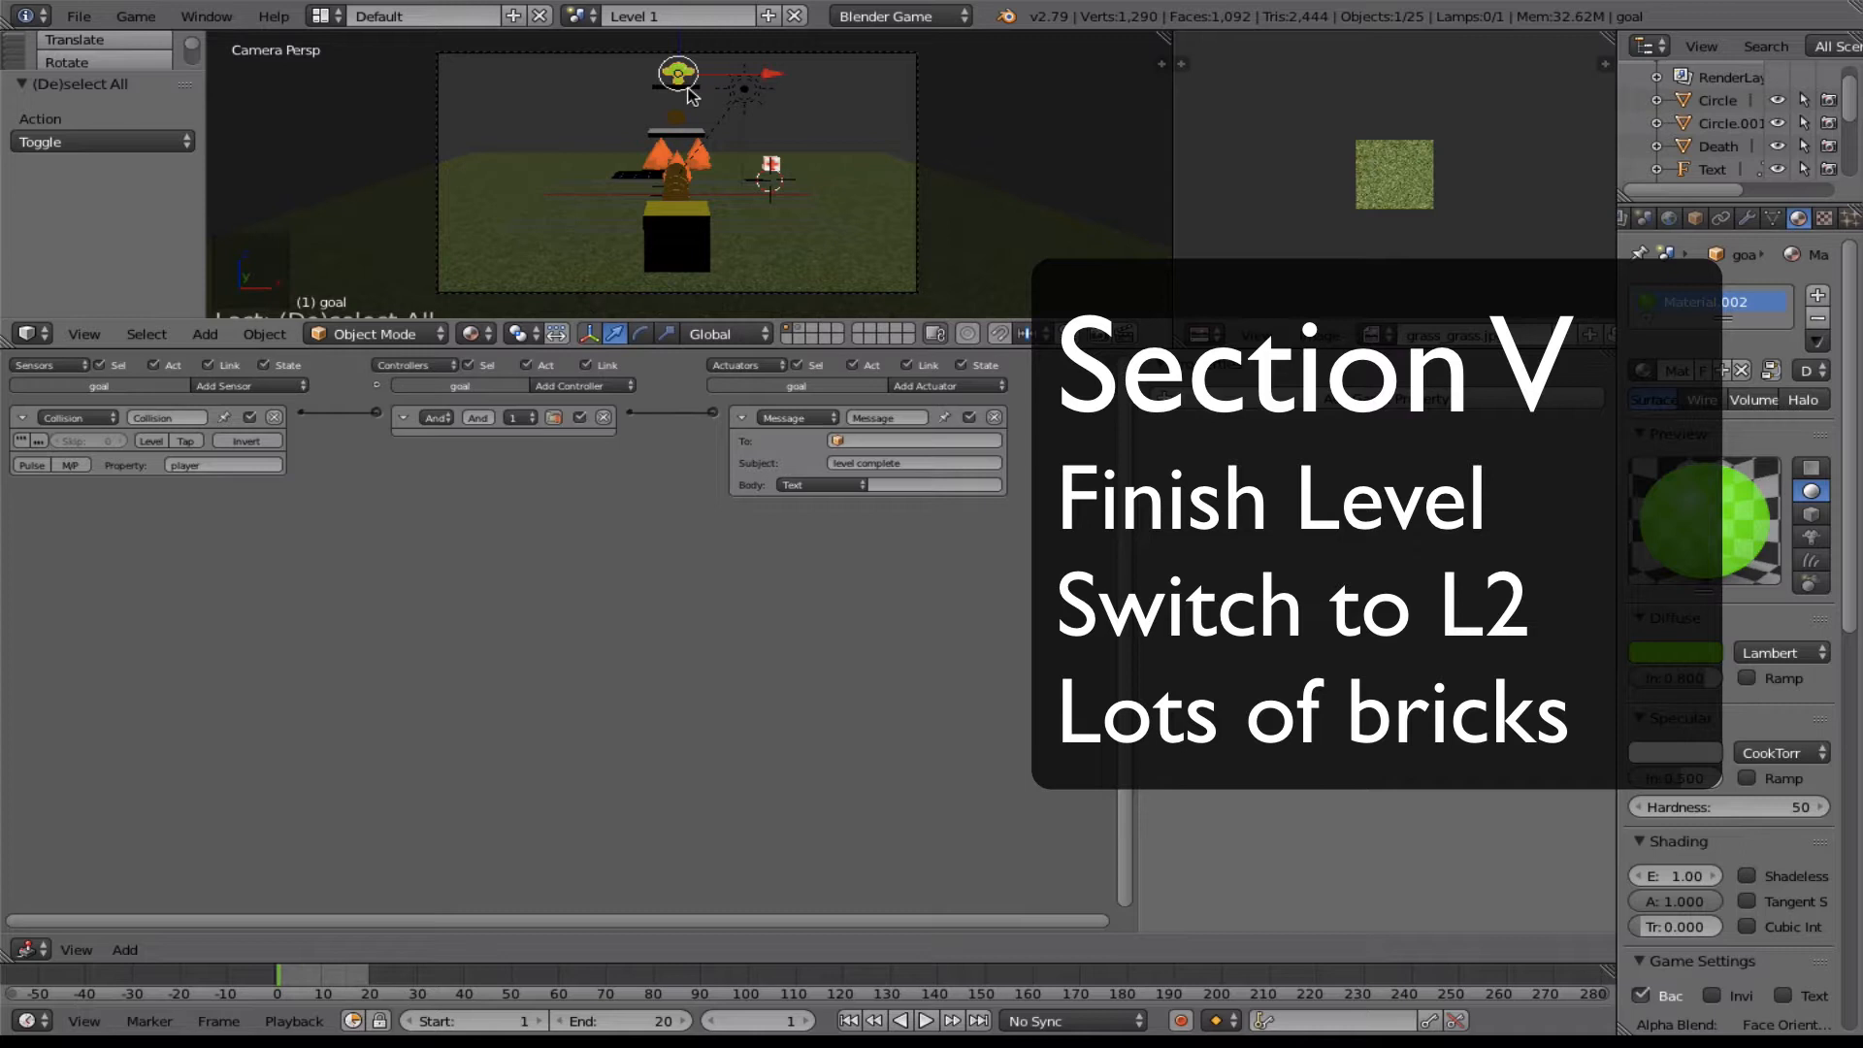
In the Game scene, examine the Death screen's logic bricks, expanding its player death sensor and show motion actuator.
click(577, 16)
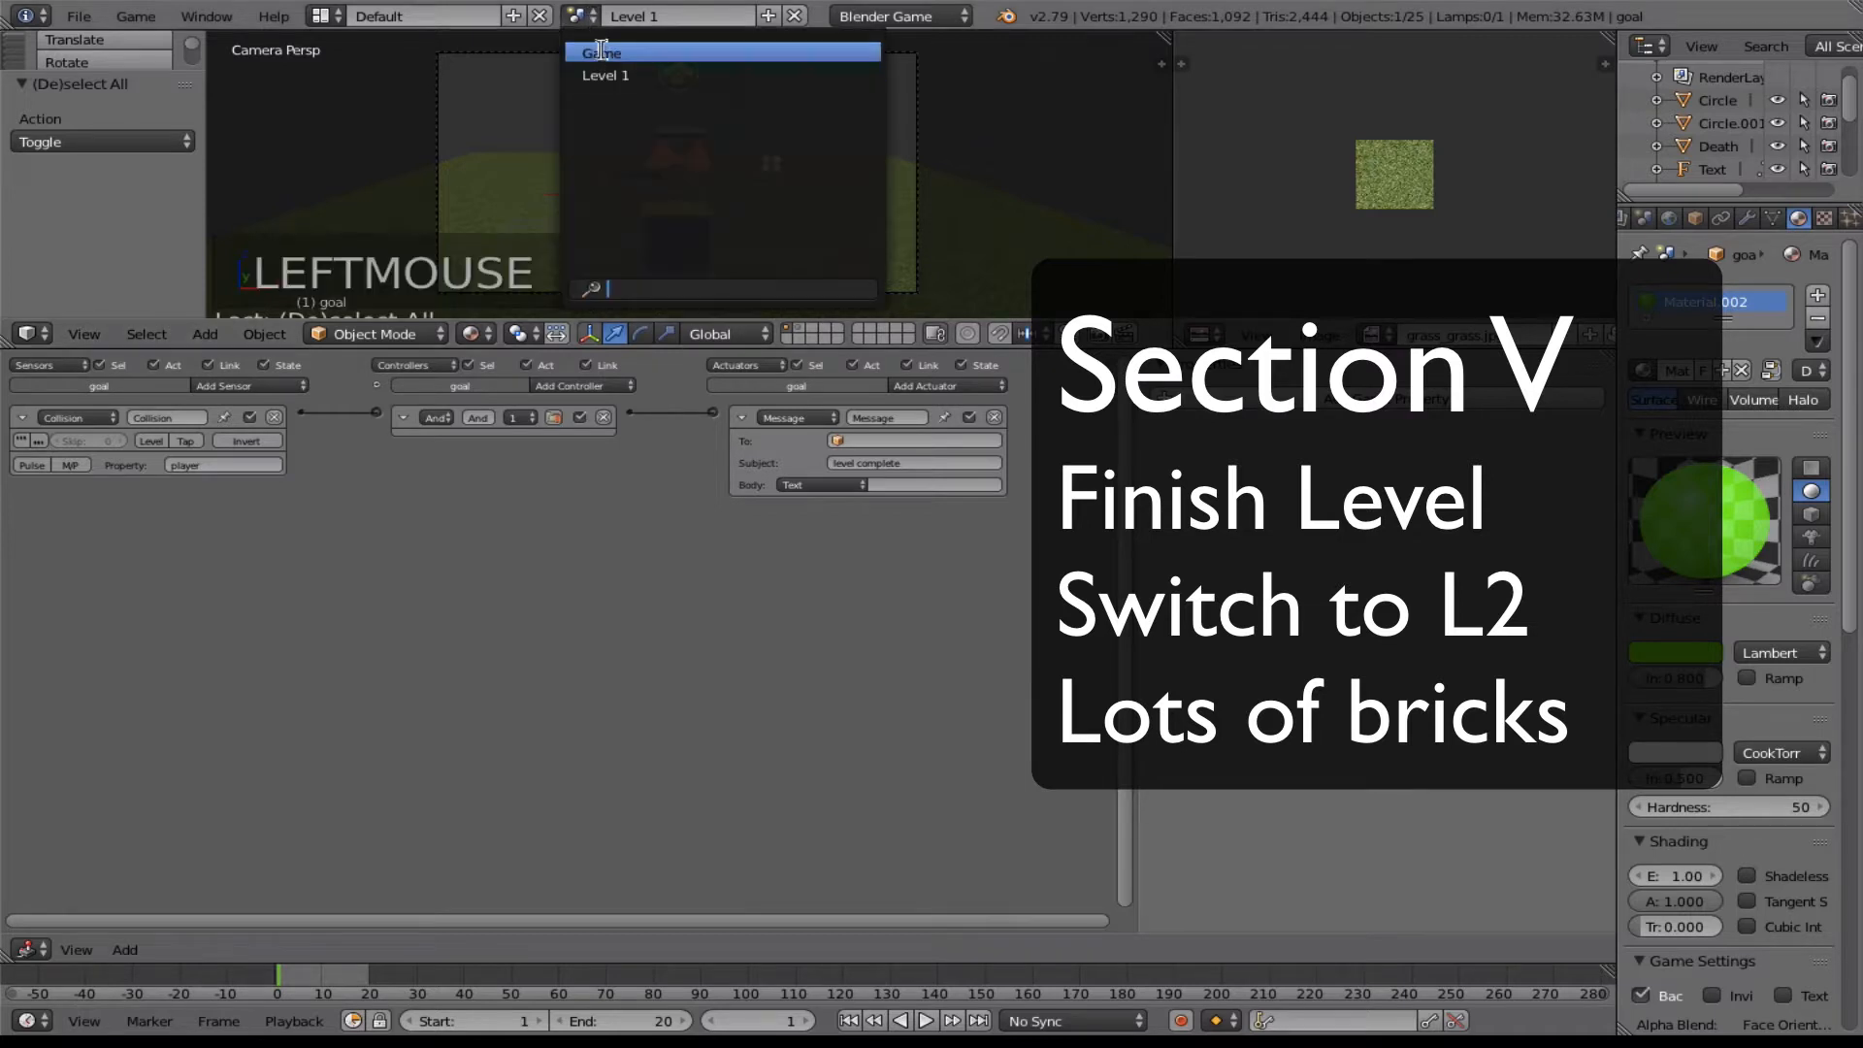
click(601, 54)
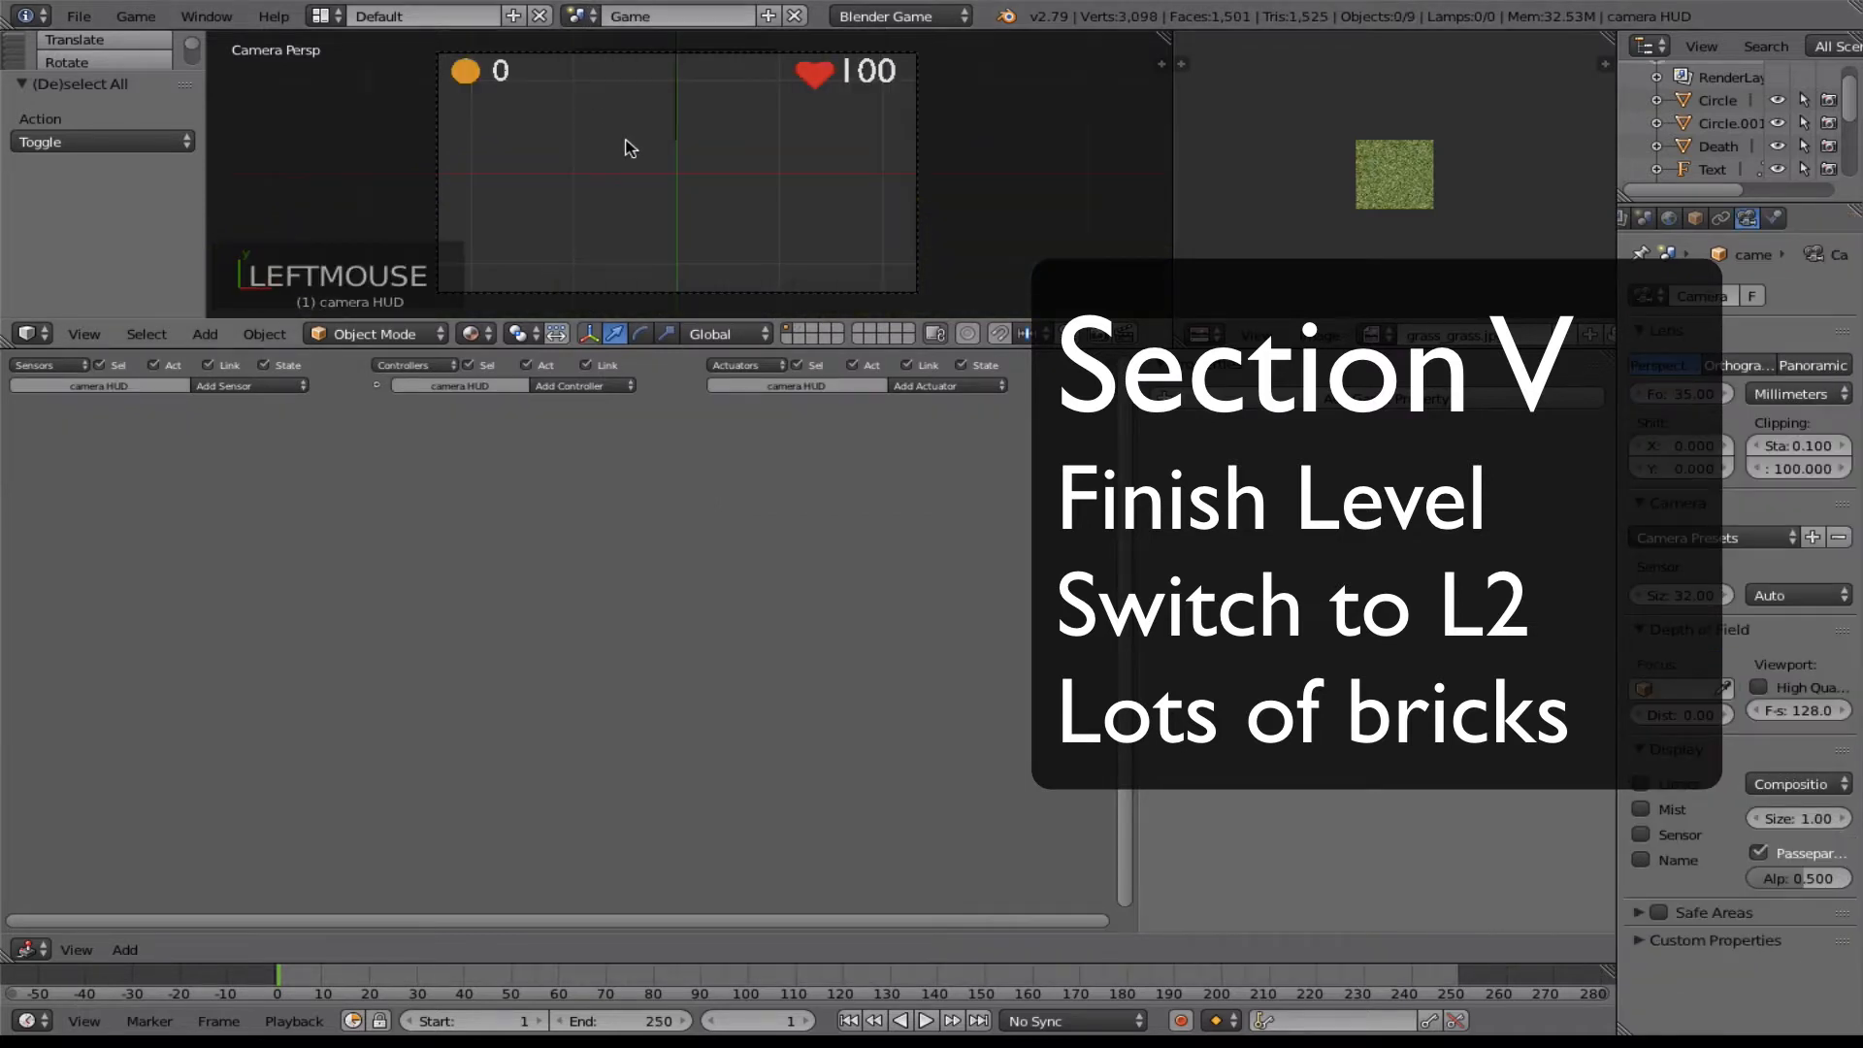
scroll(622, 143, down, 3)
scroll(676, 162, down, 2)
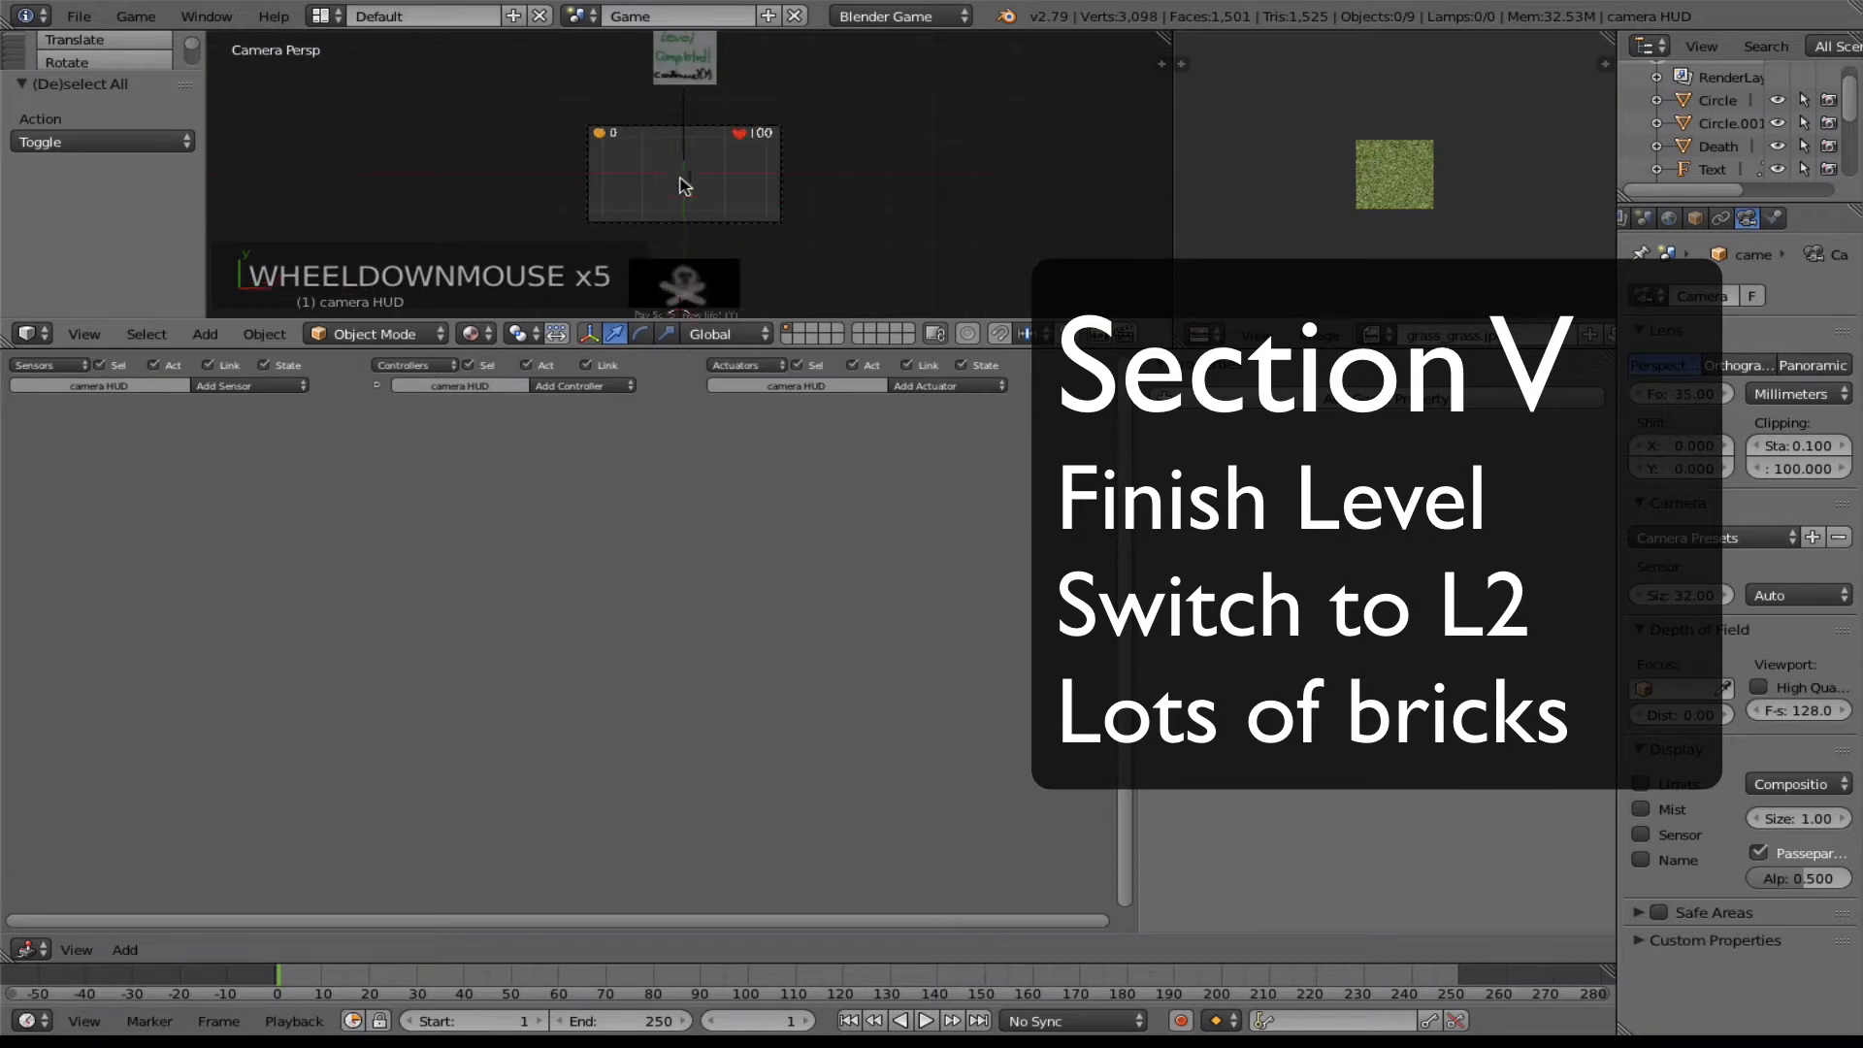
mouse_move(707, 232)
shift+middle_down()
mouse_move(691, 209)
mouse_move(704, 219)
shift+middle_up()
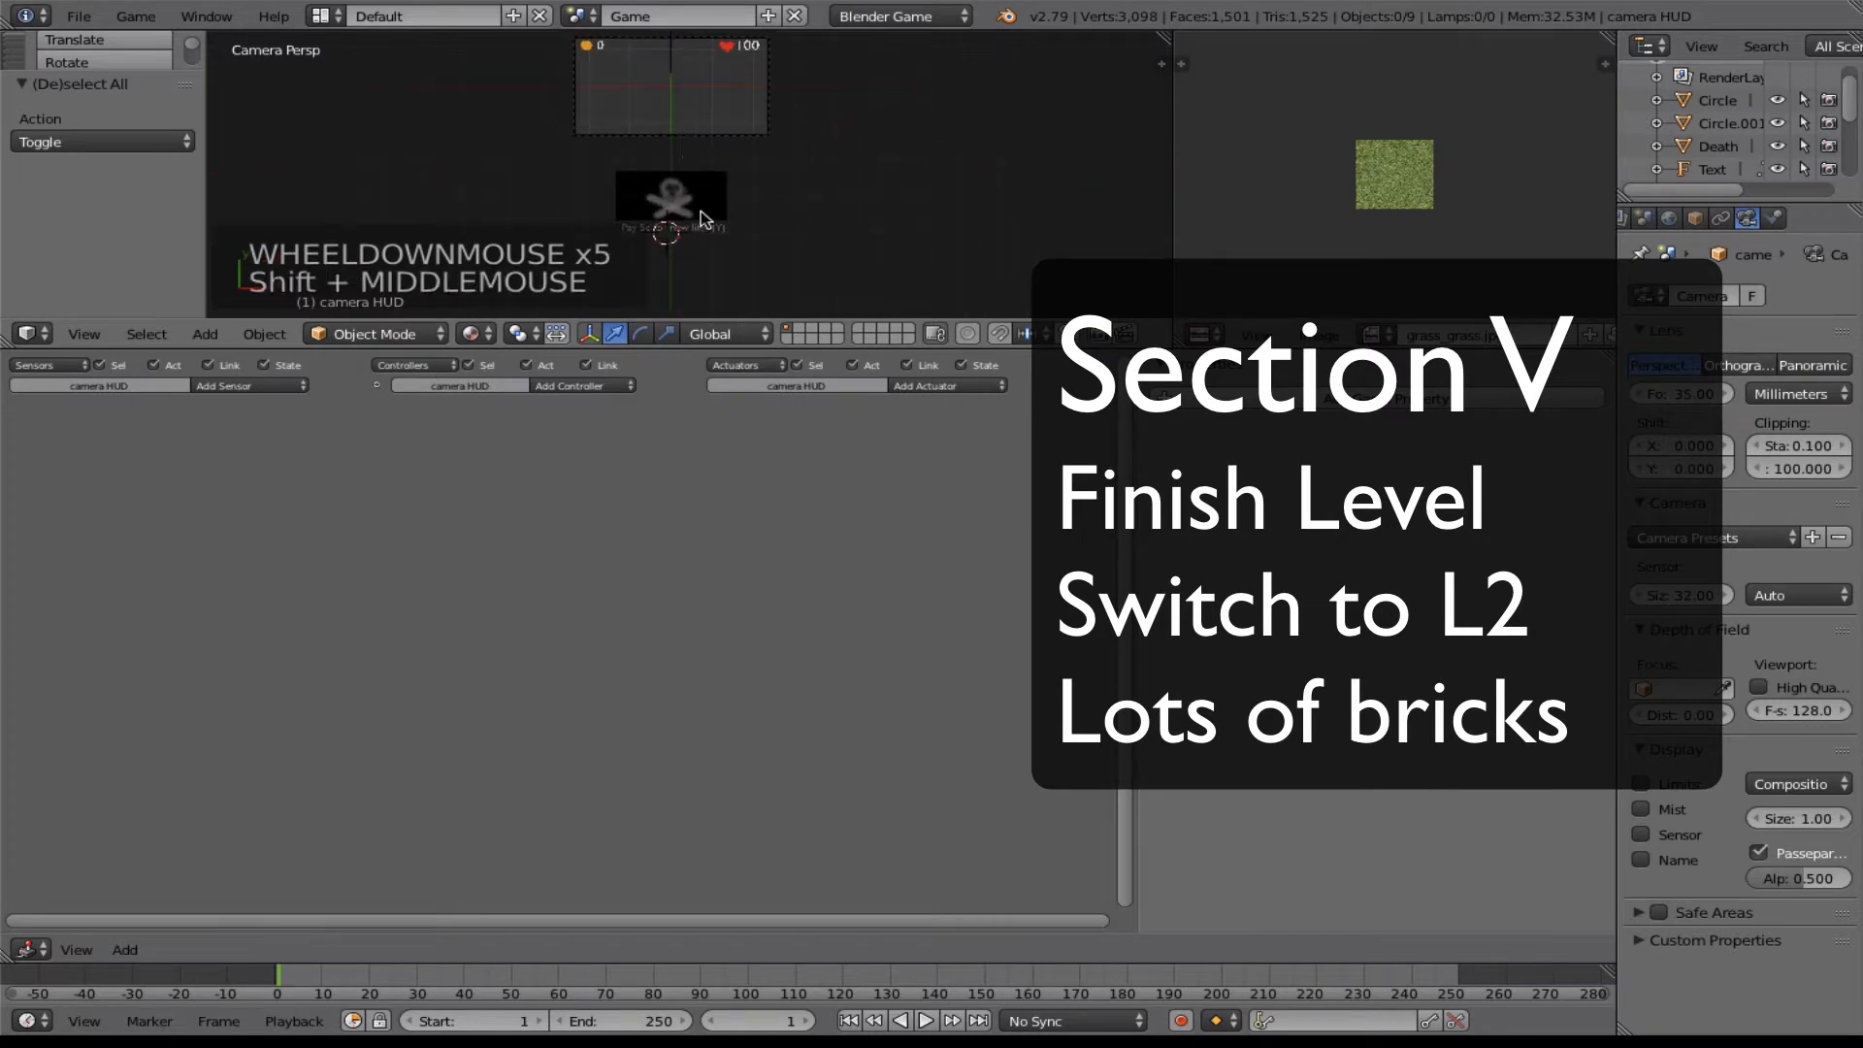
scroll(701, 211, up, 3)
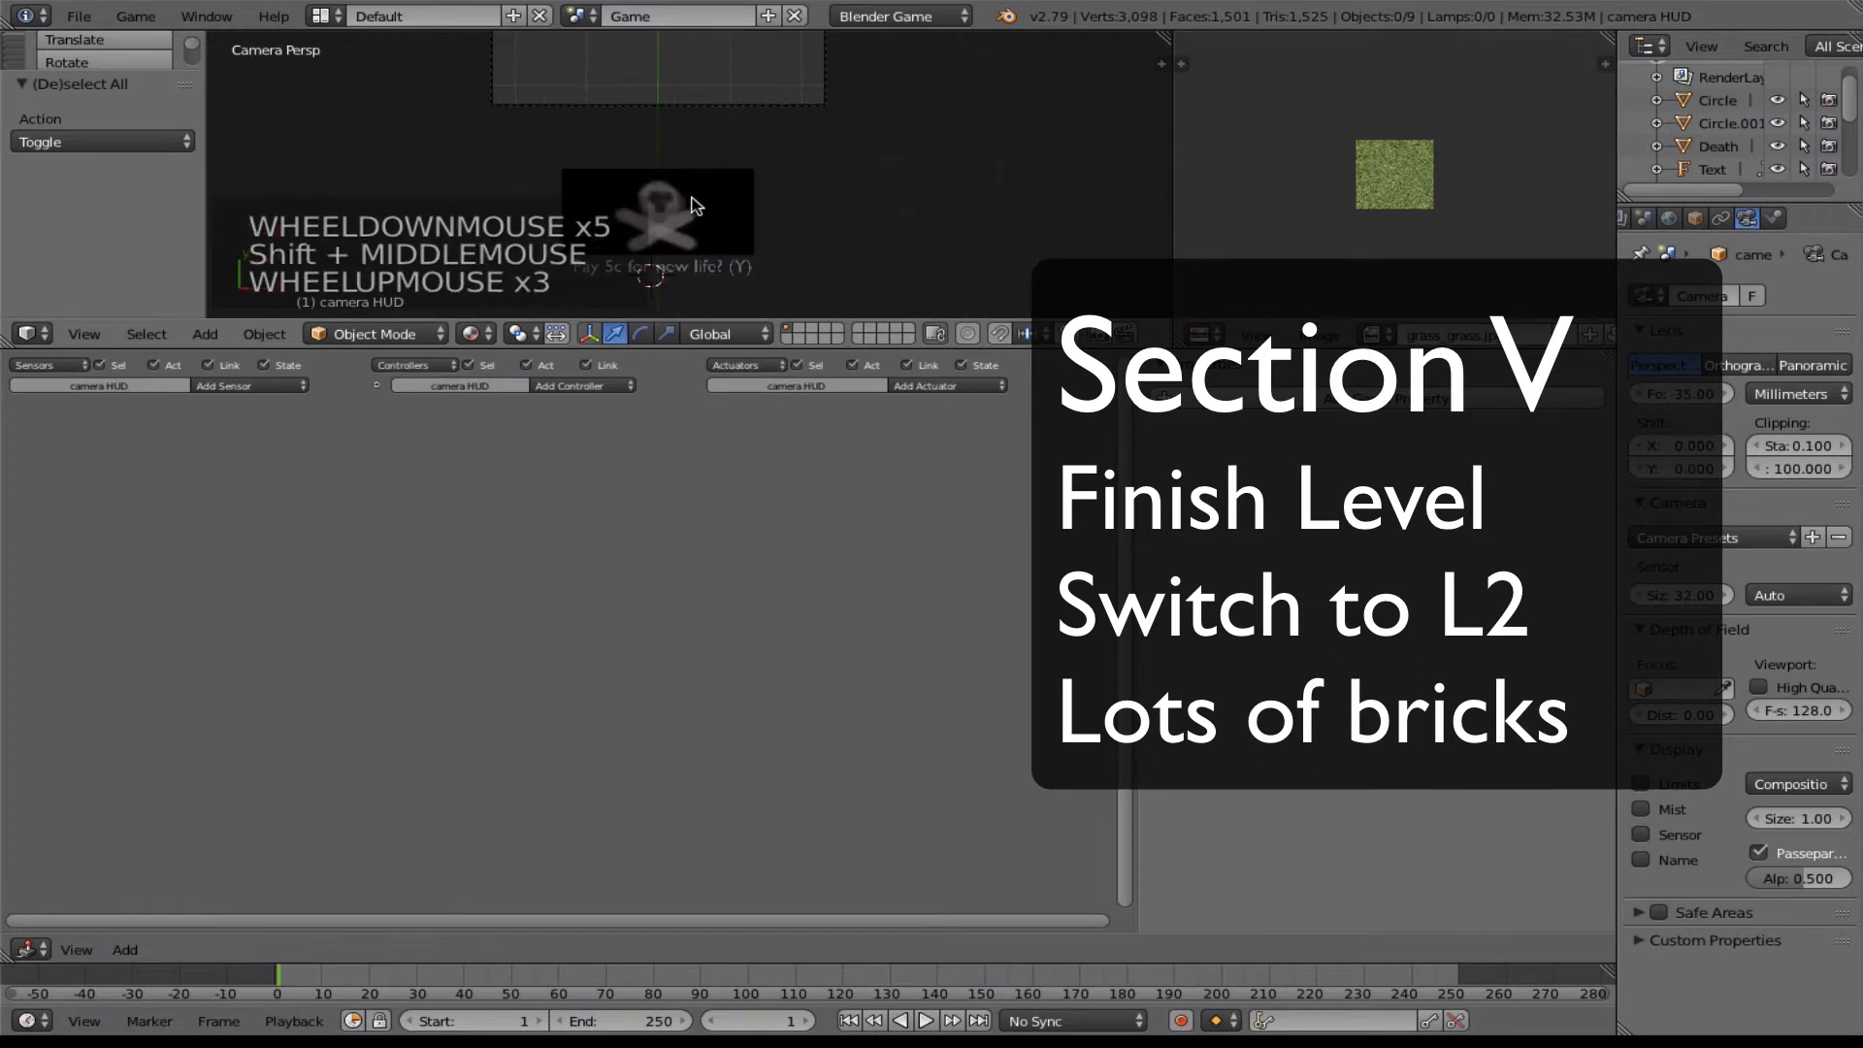
right_click(697, 207)
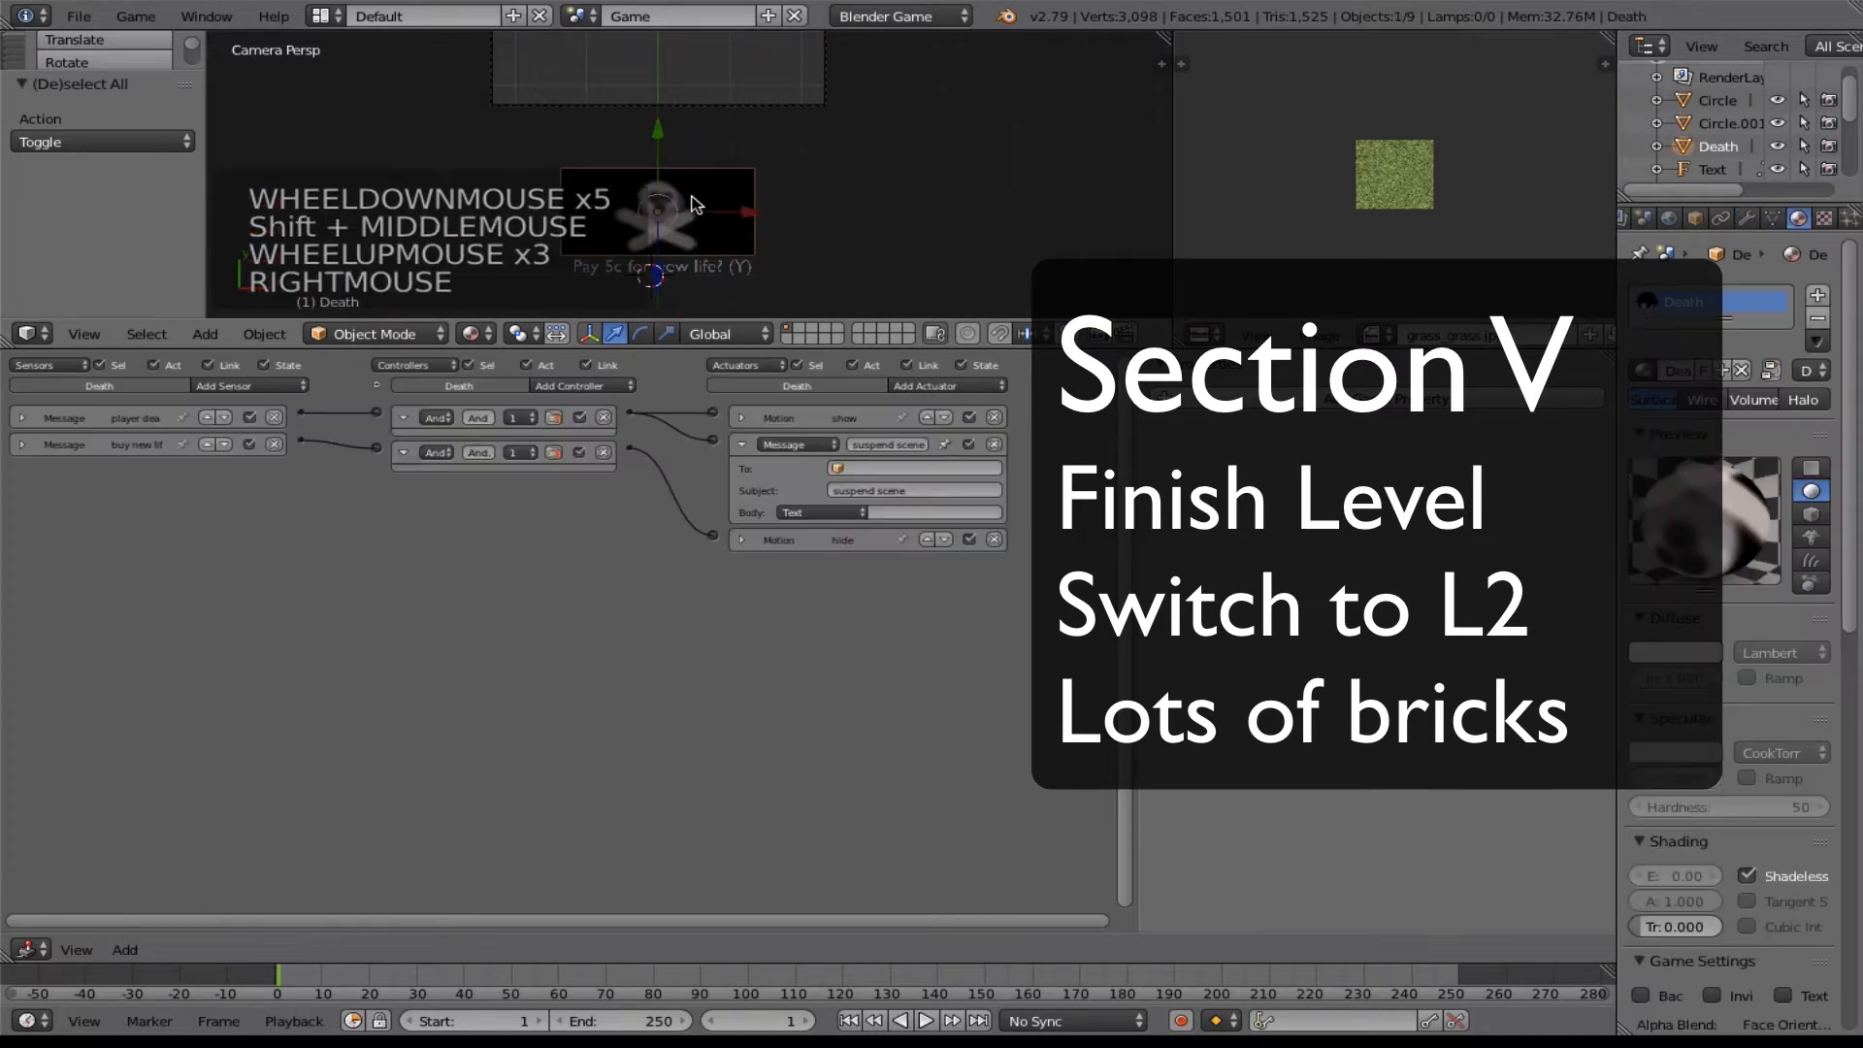
click(21, 418)
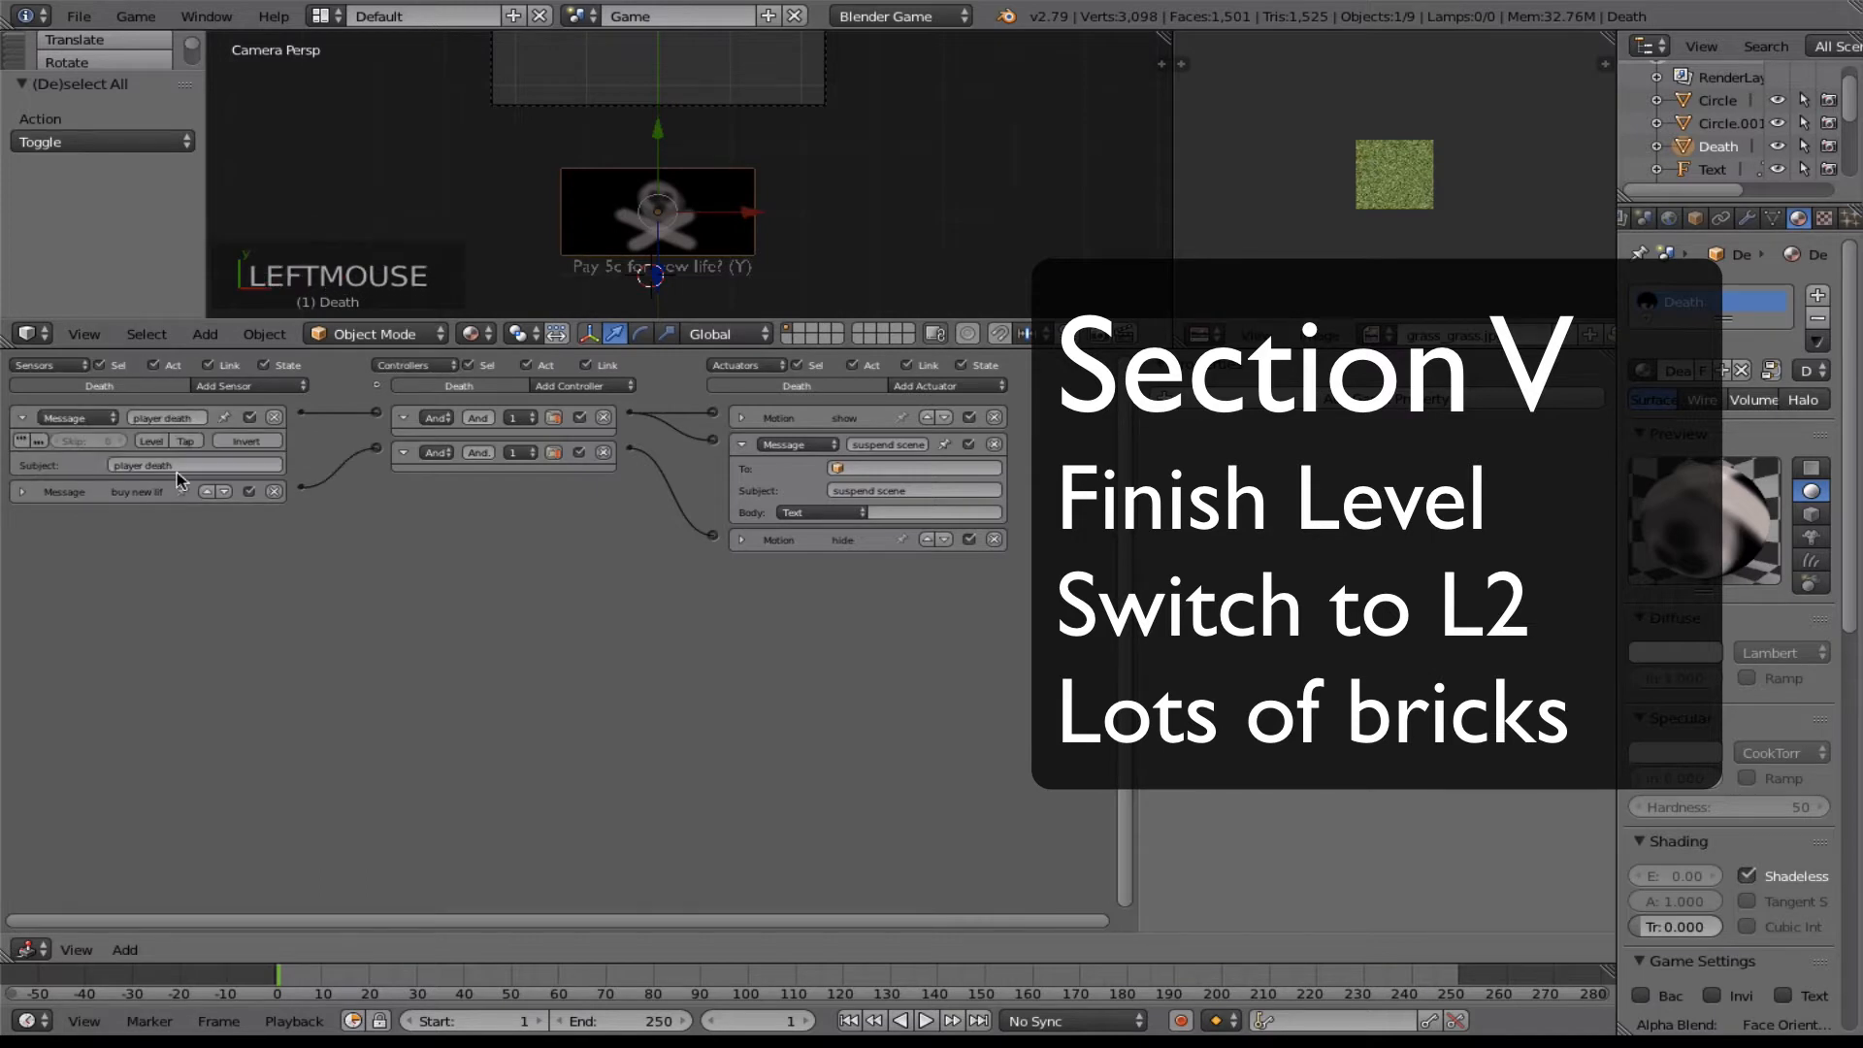
click(739, 418)
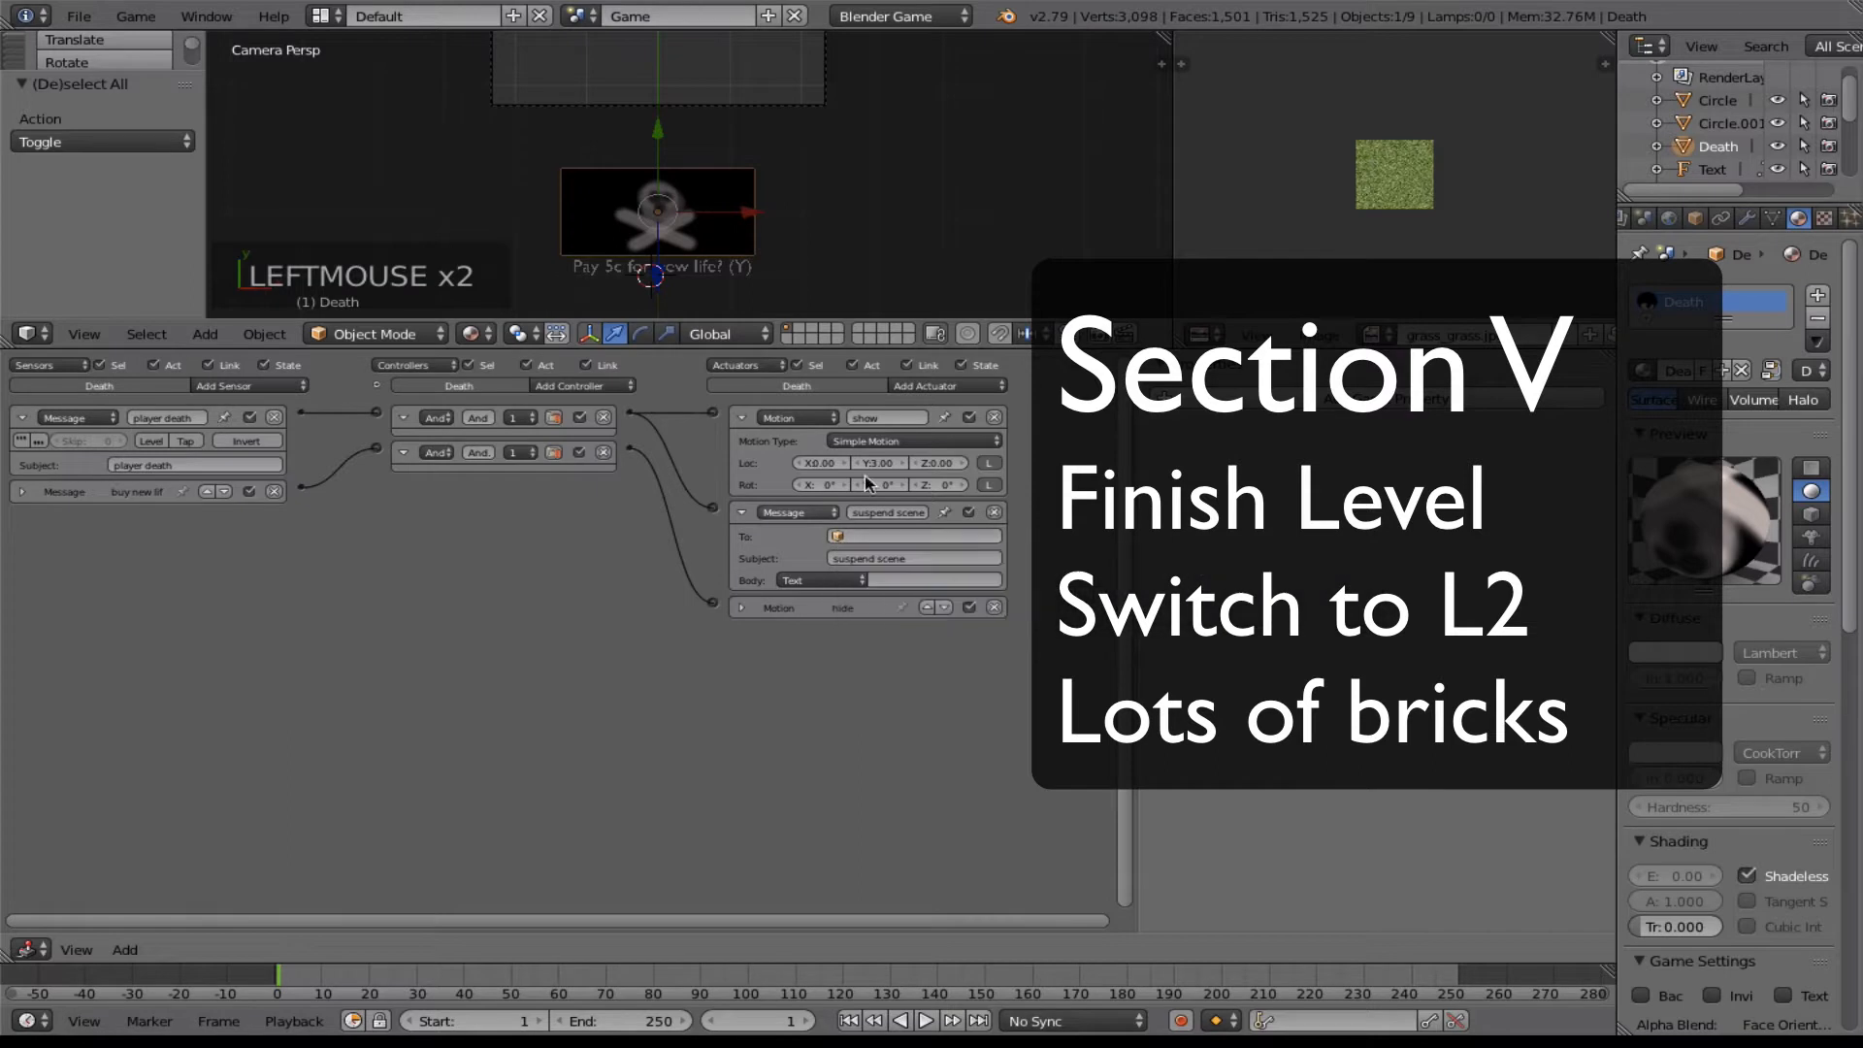
Select the Level Completed plane above the HUD and expand its level complete sensor and show motion actuator for inspection.
scroll(776, 189, down, 3)
shift+middle_drag(763, 146, 722, 116)
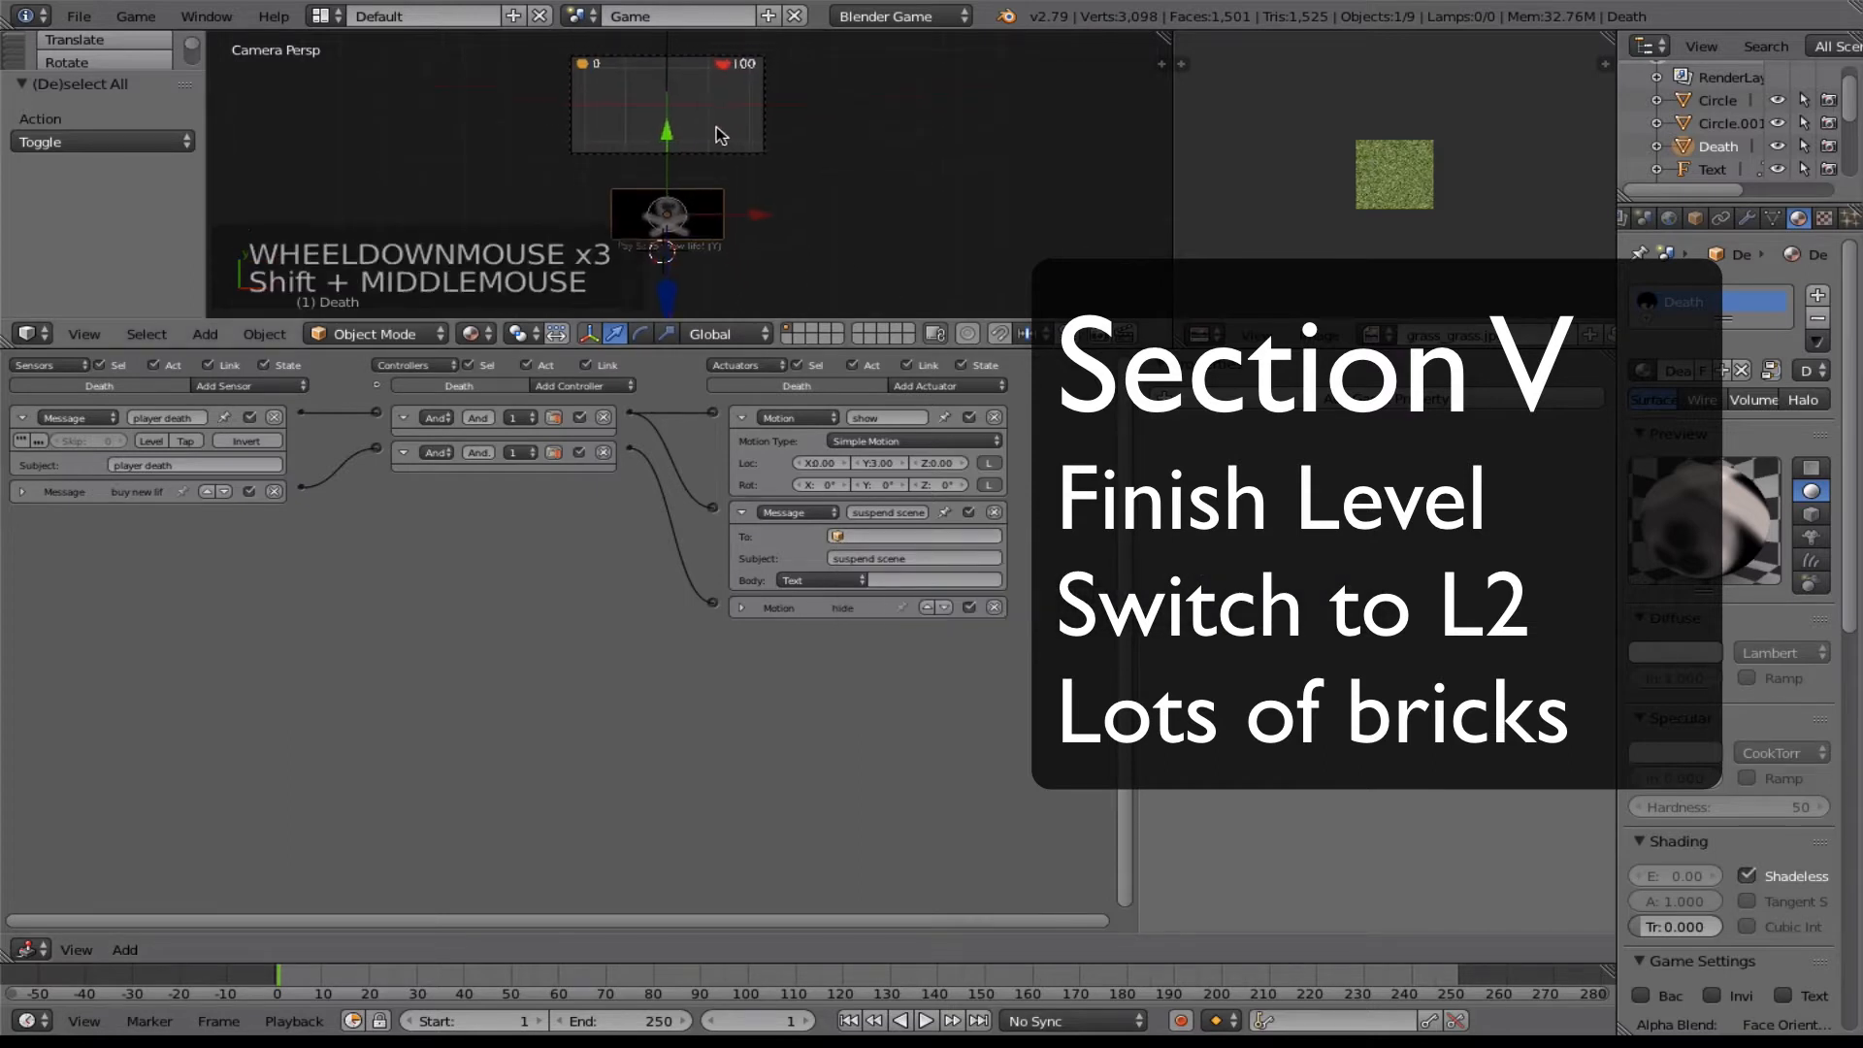
scroll(718, 155, up, 3)
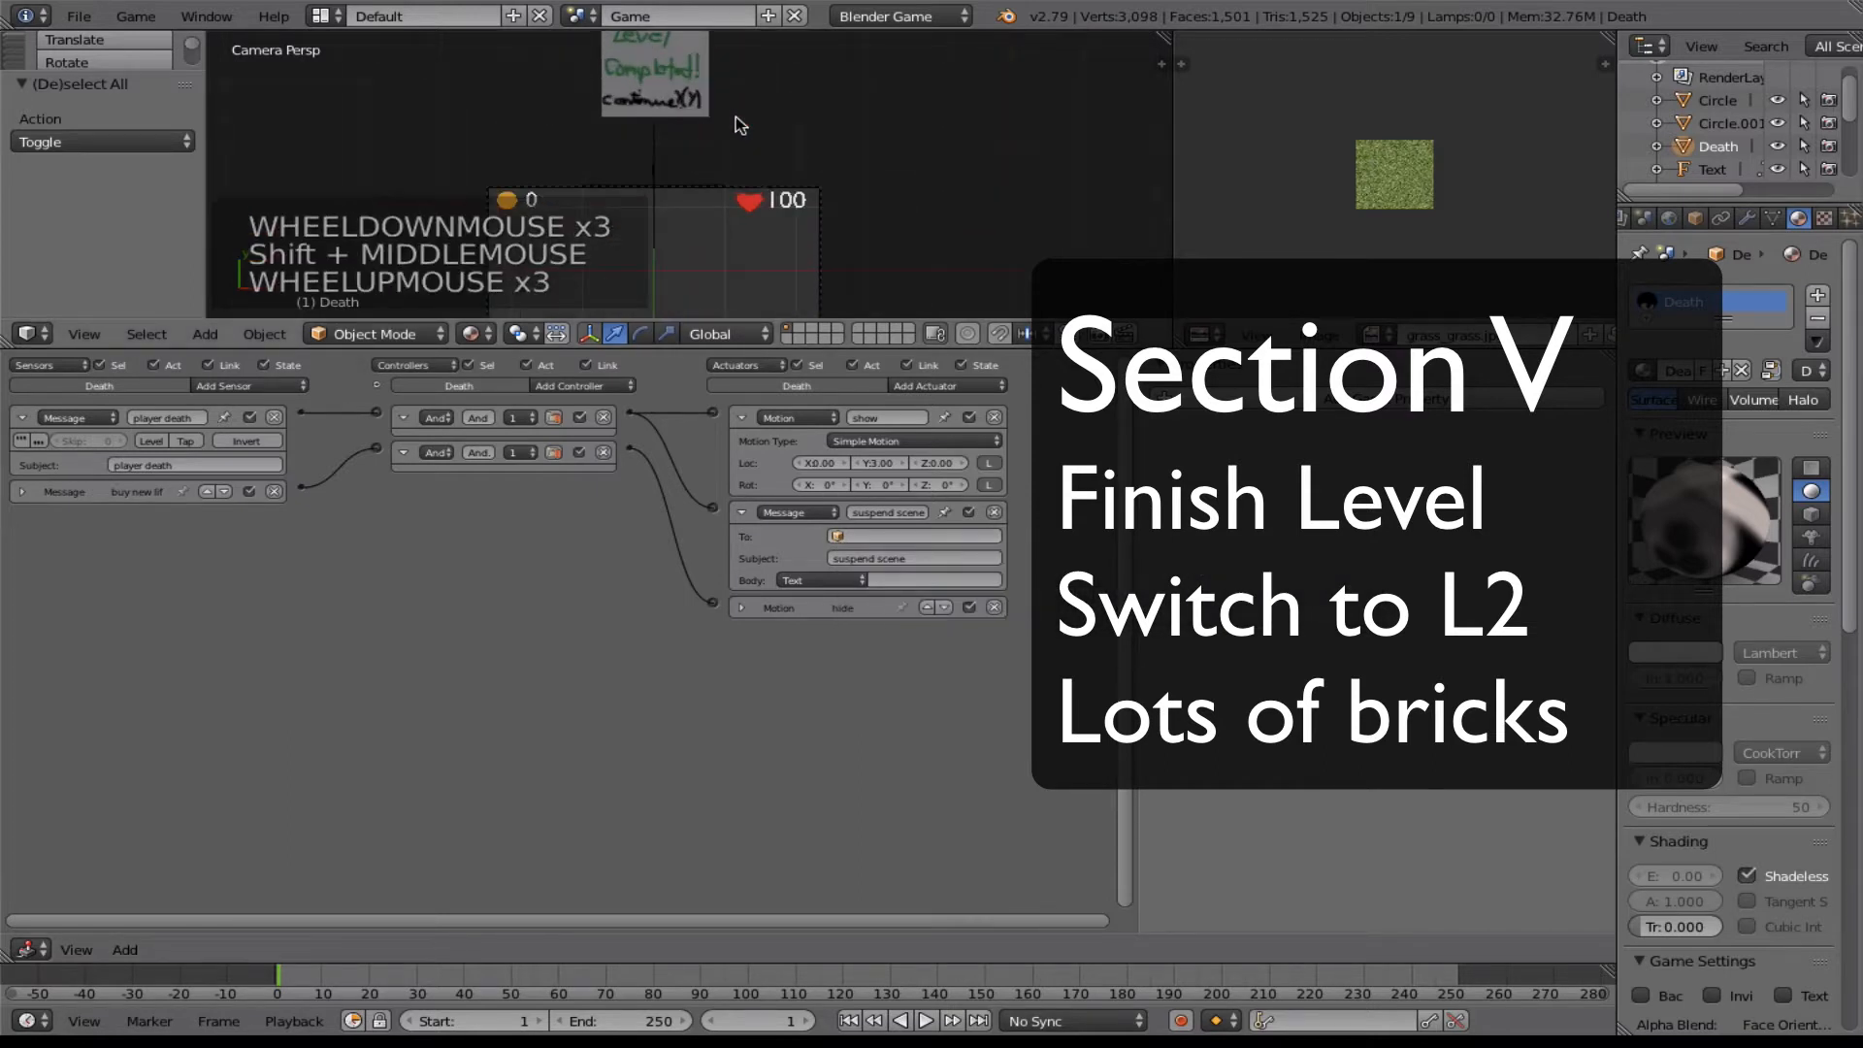
scroll(740, 124, down, 1)
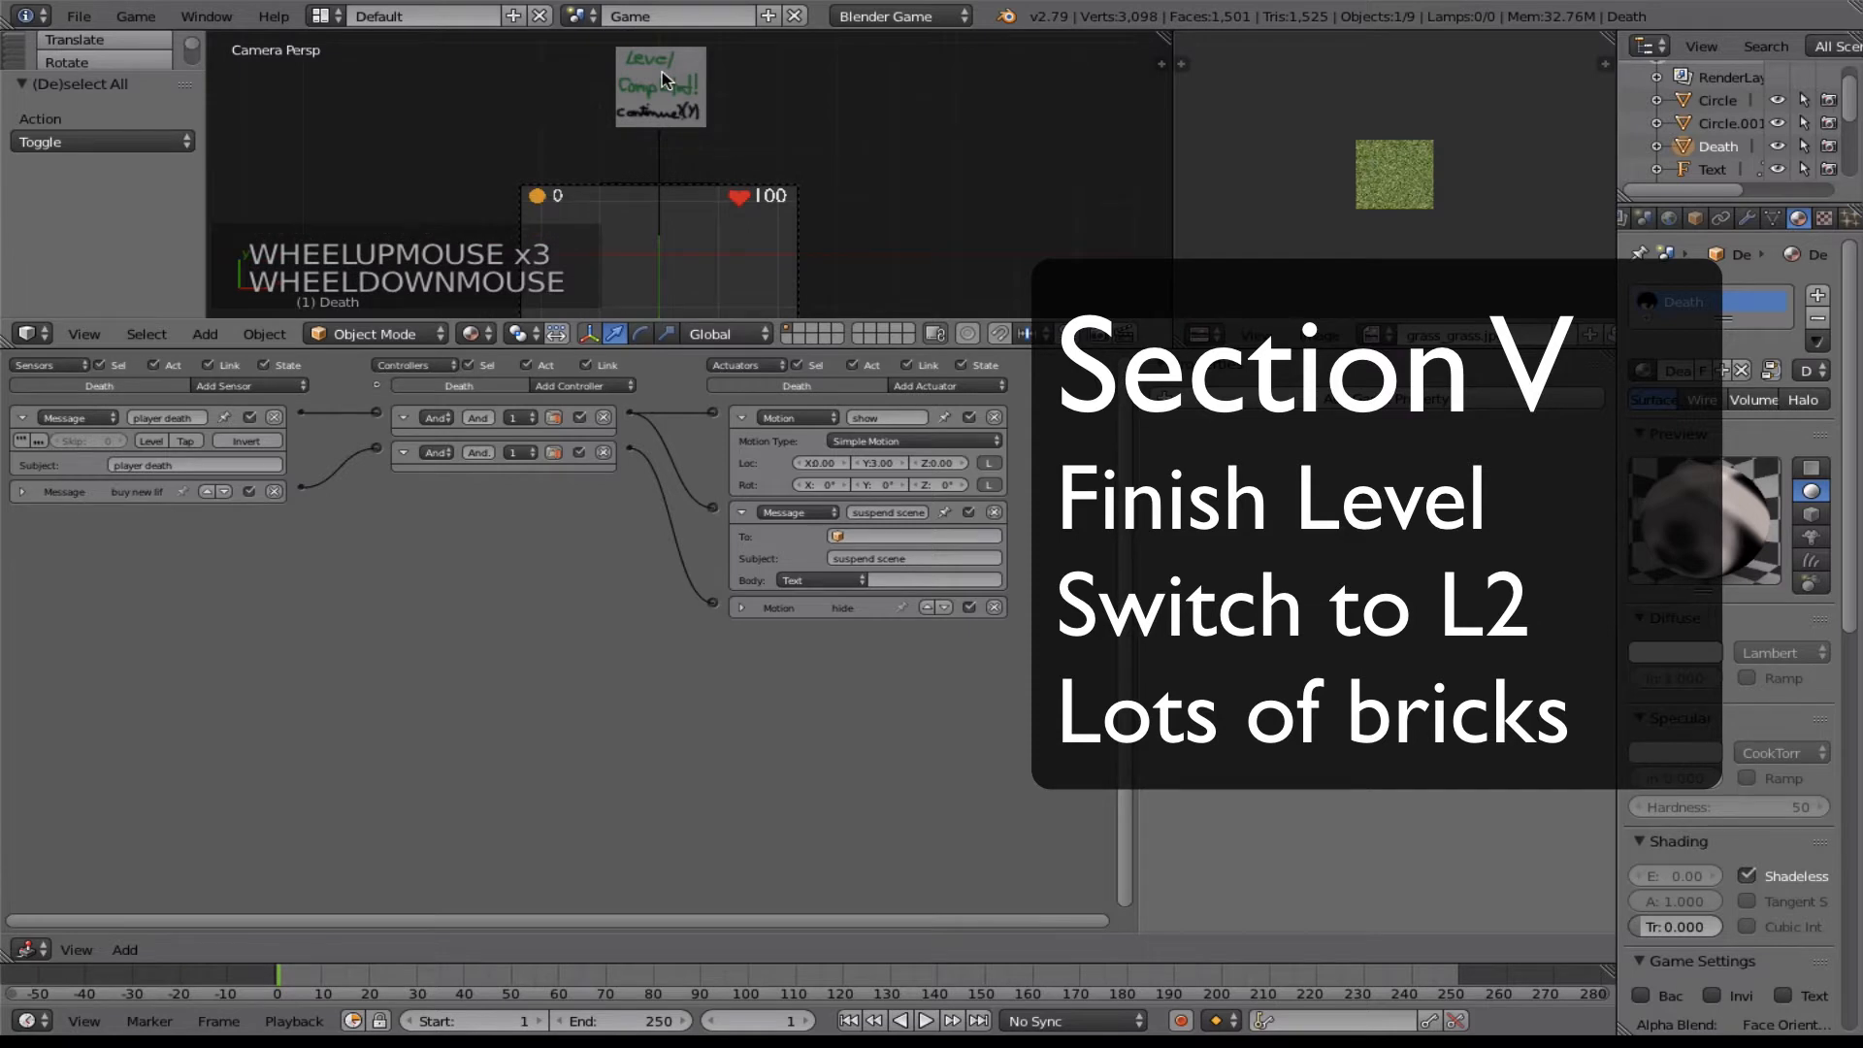
right_click(666, 82)
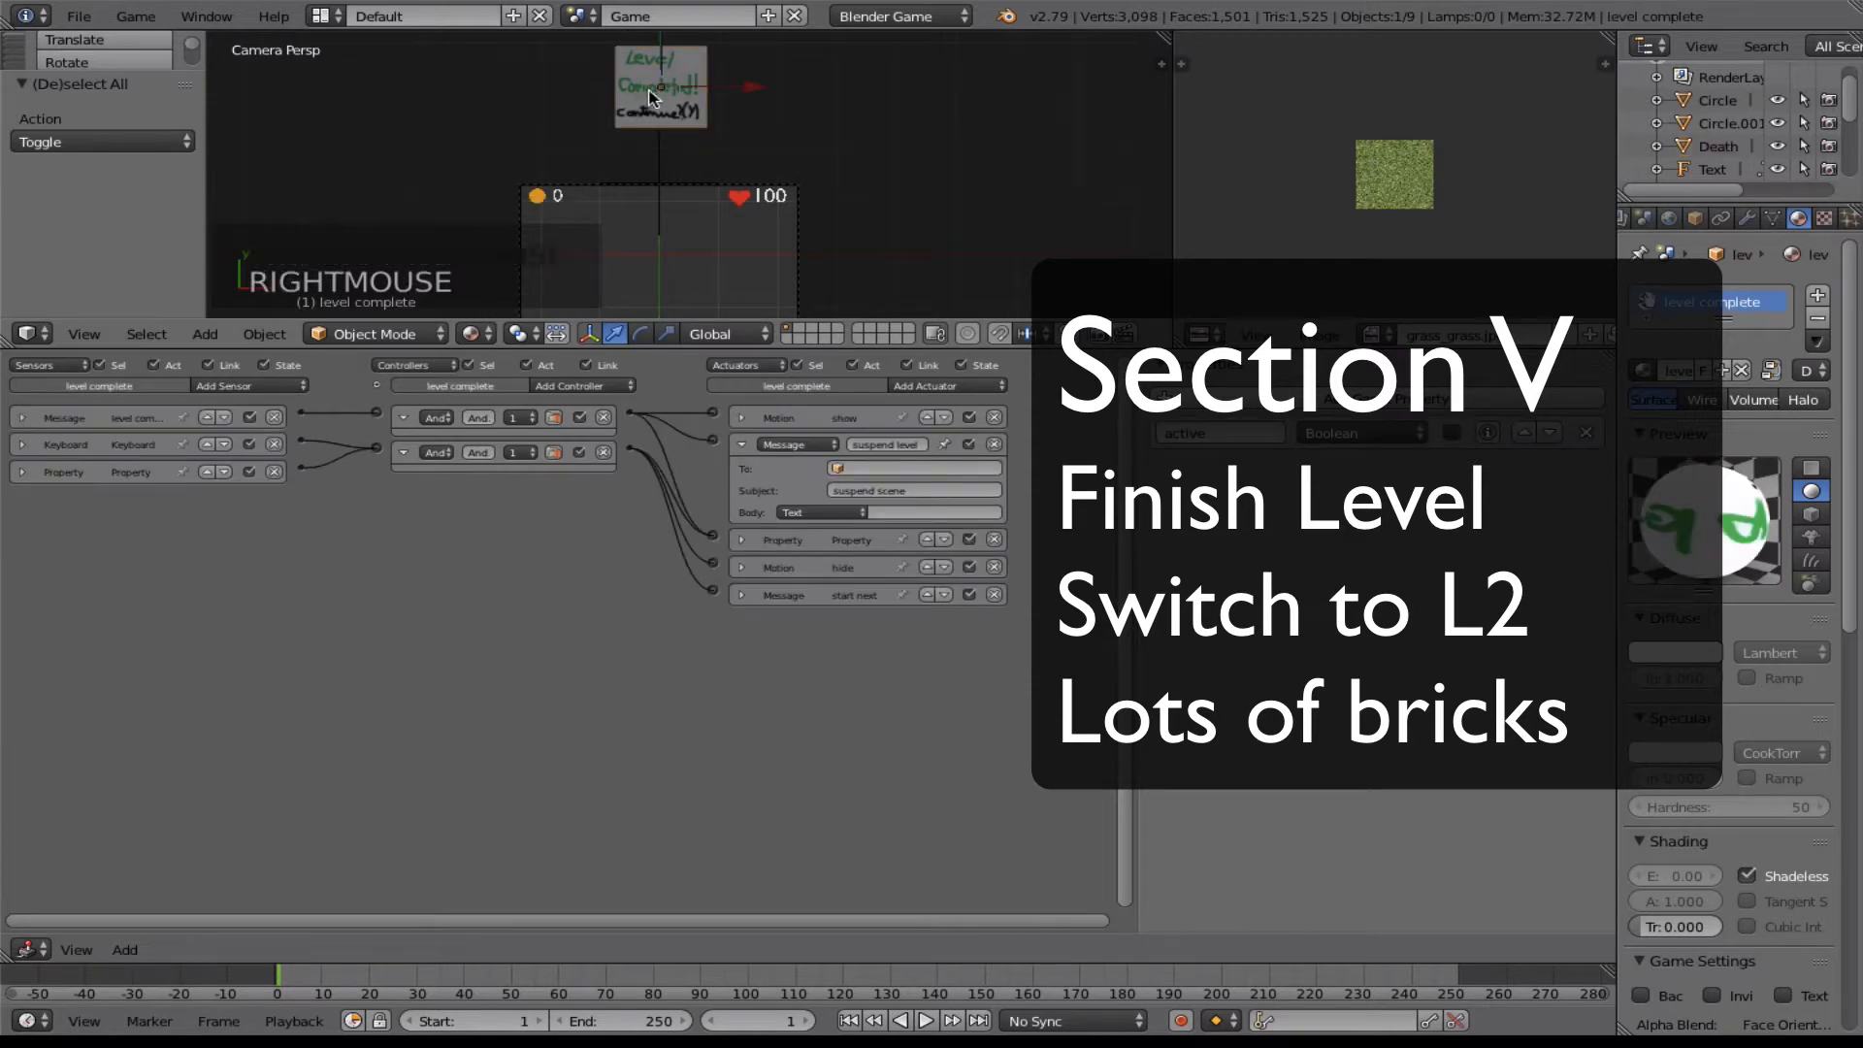
scroll(652, 89, up, 3)
scroll(621, 102, down, 2)
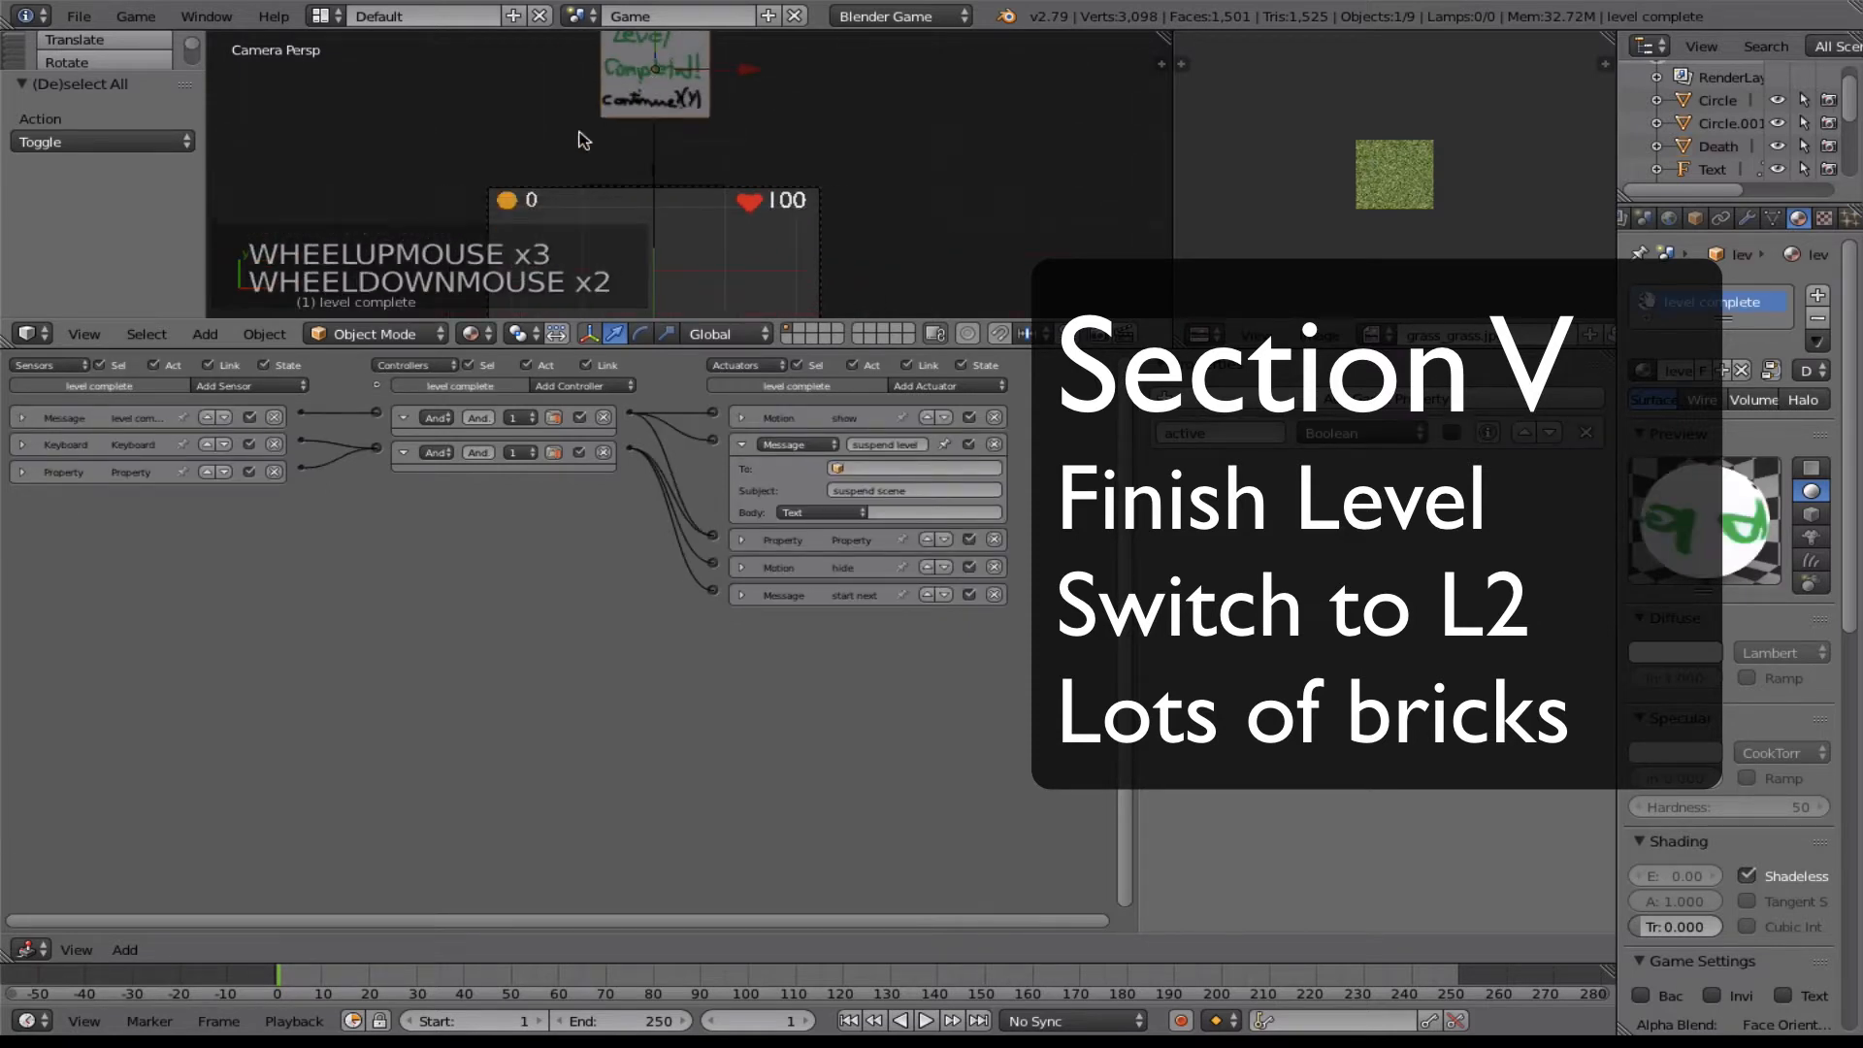
click(22, 418)
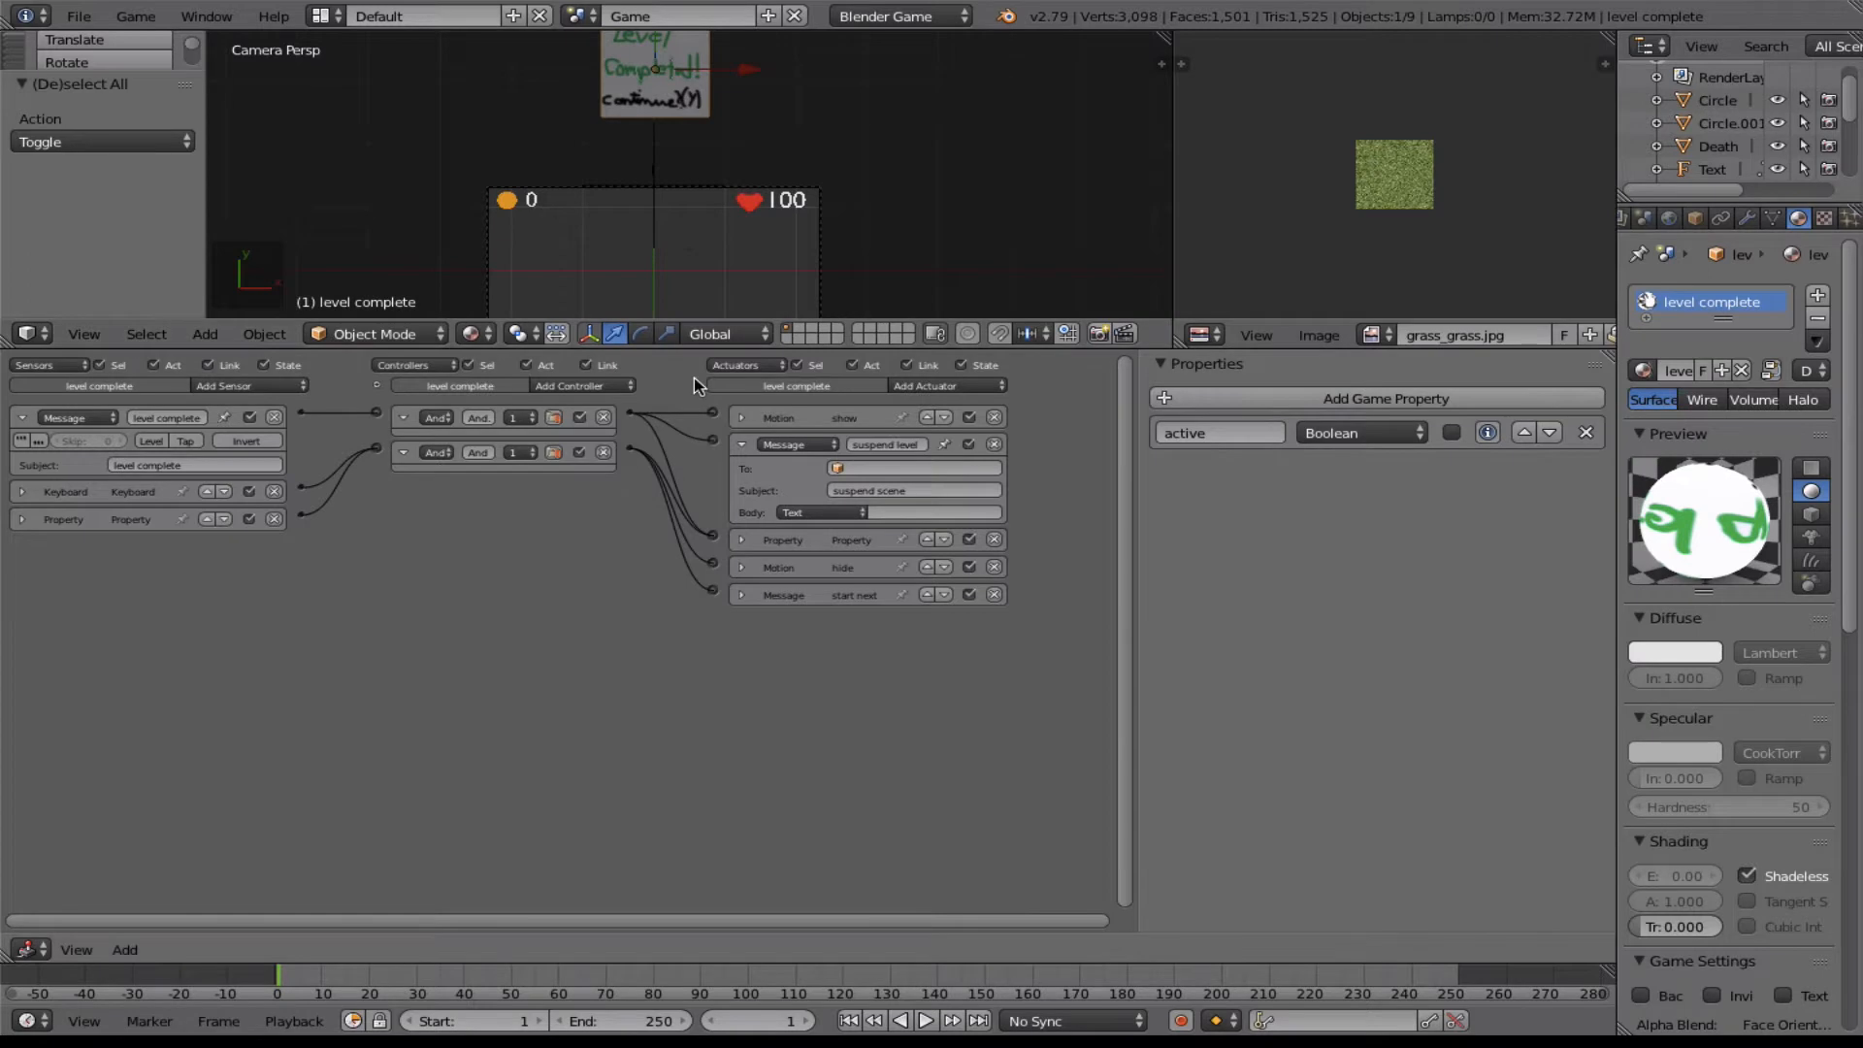
click(741, 418)
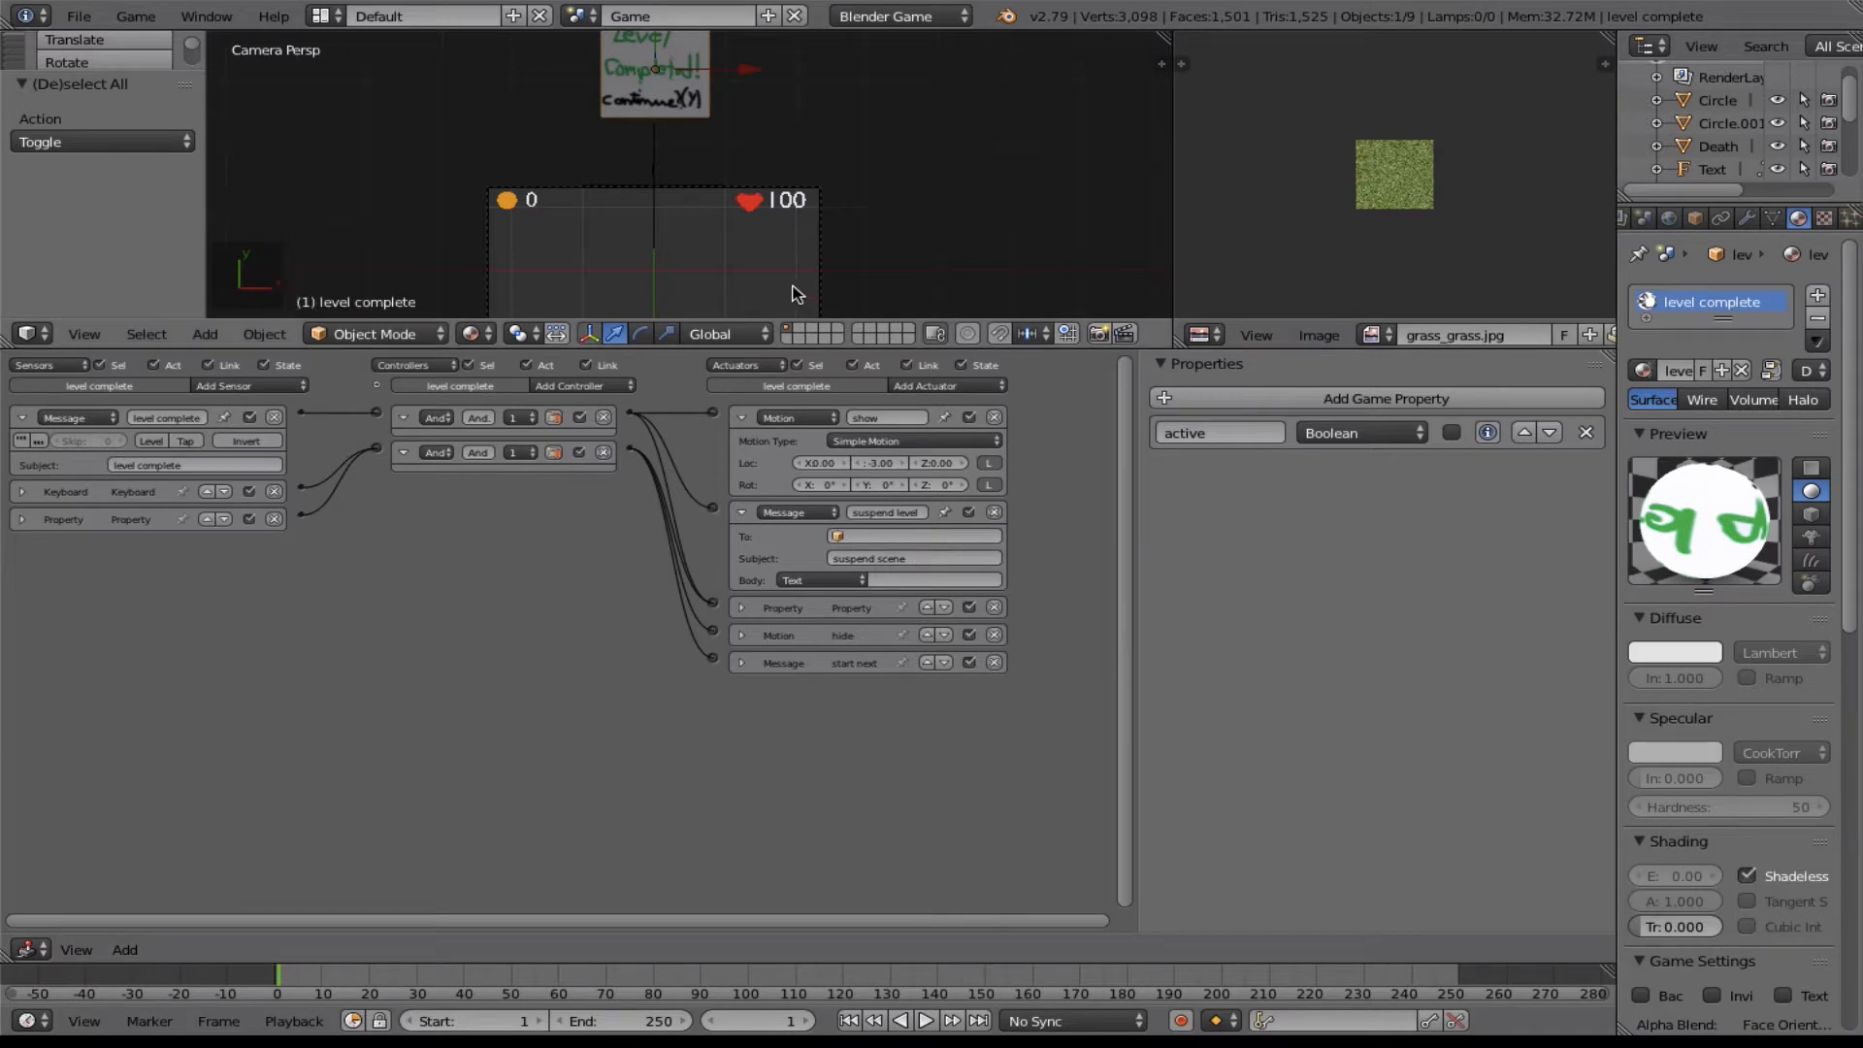
Playtest the game through two level completions, continuing to the next level after the first one, and exit the game.
scroll(713, 200, down, 2)
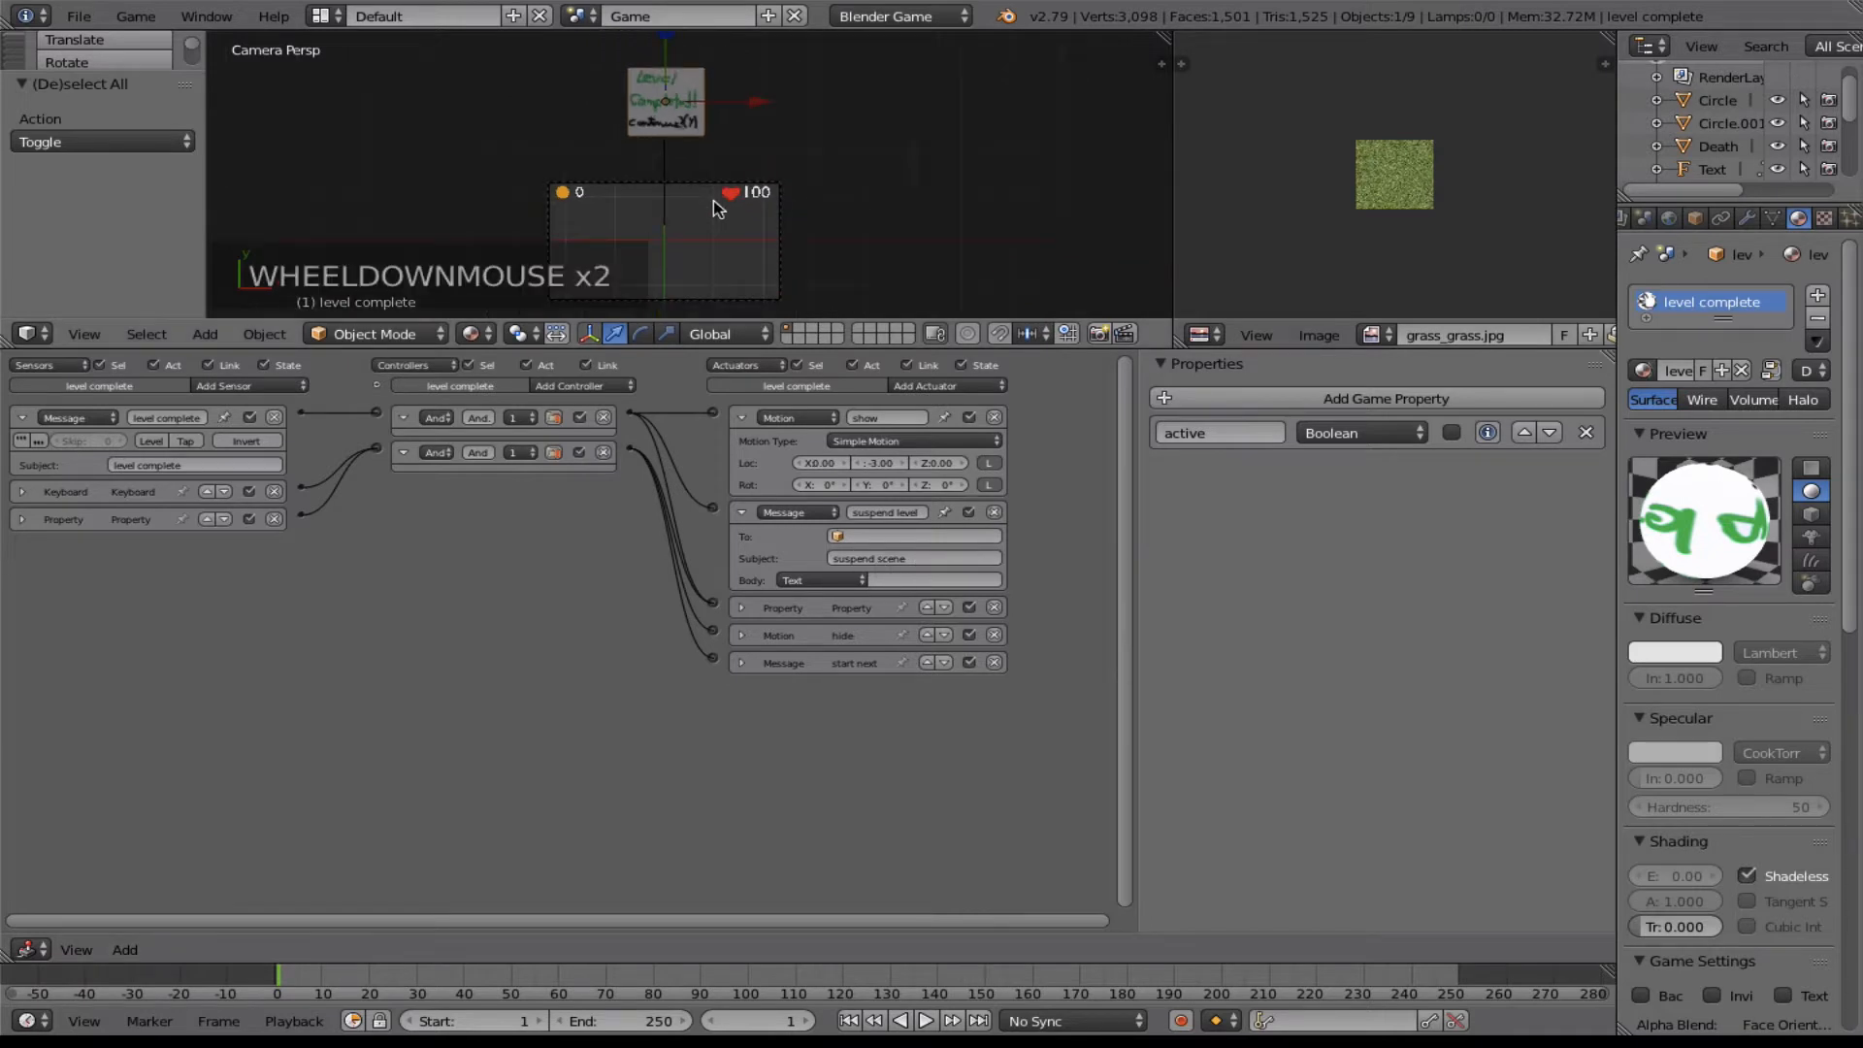
scroll(730, 186, up, 3)
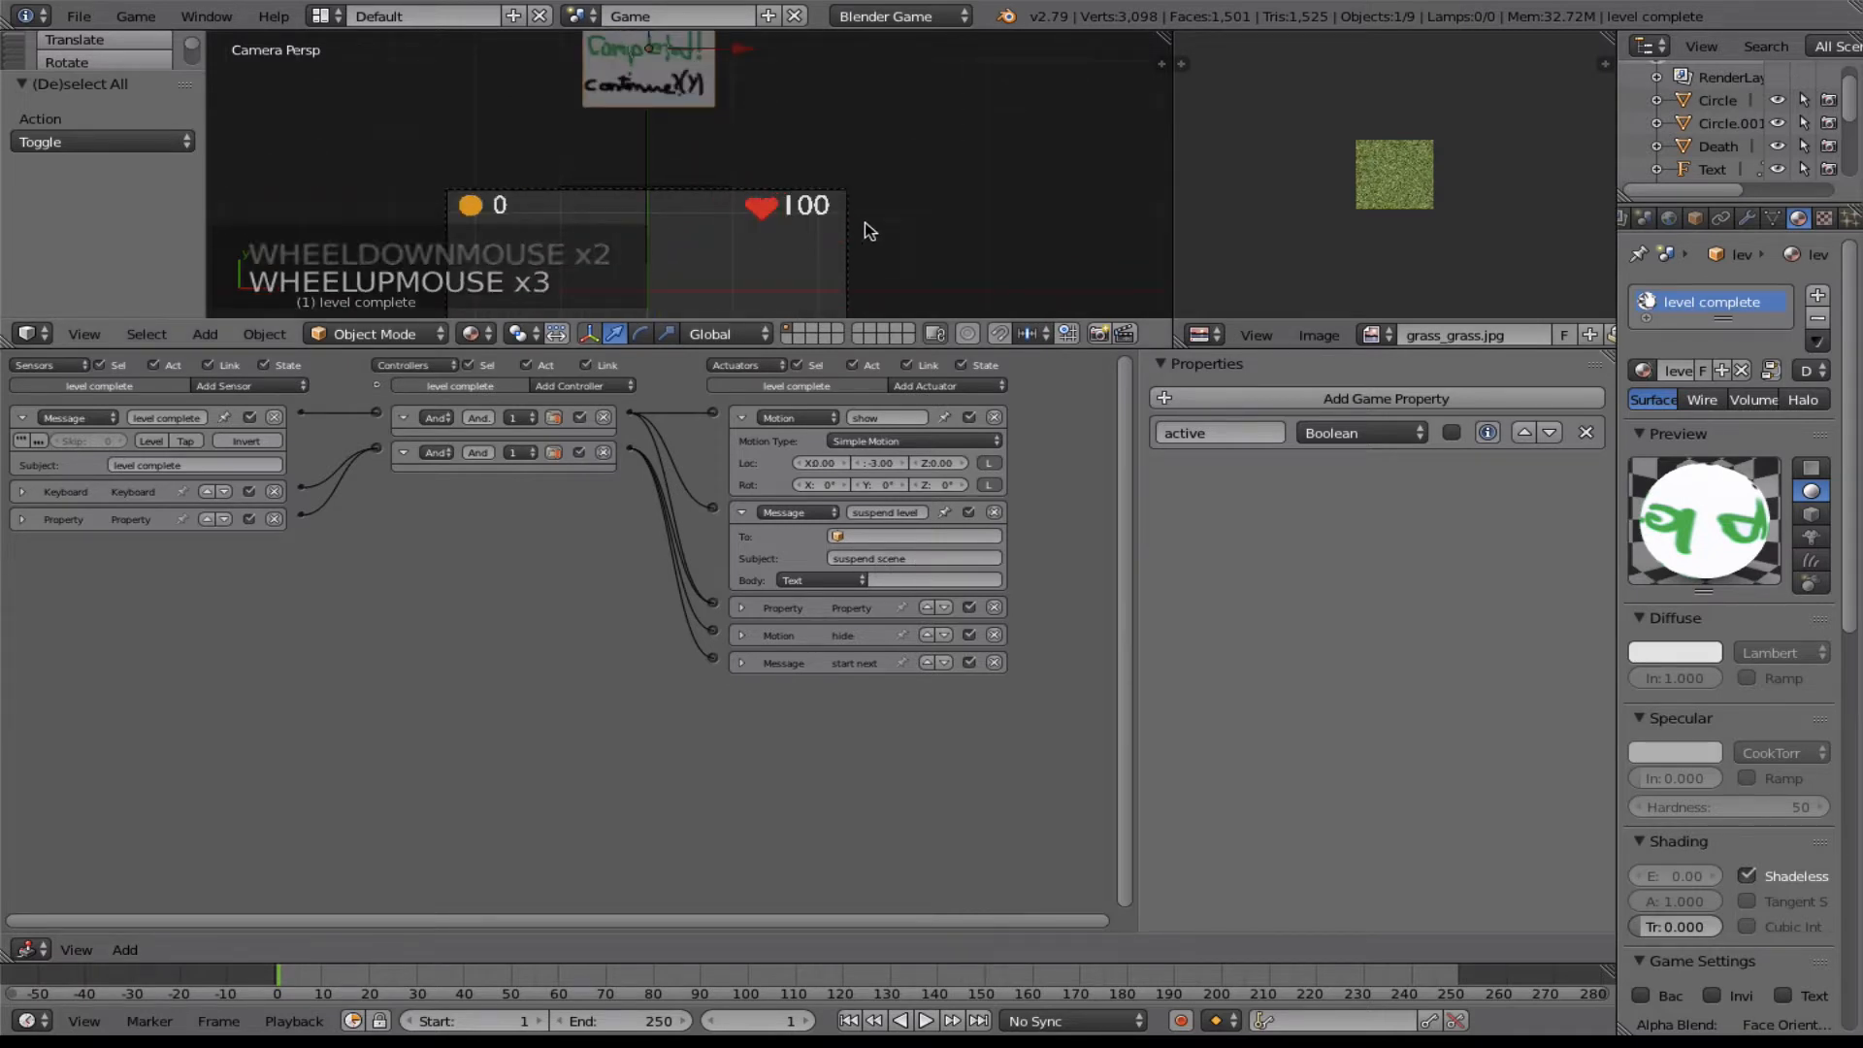
shift+middle_drag(871, 211, 906, 112)
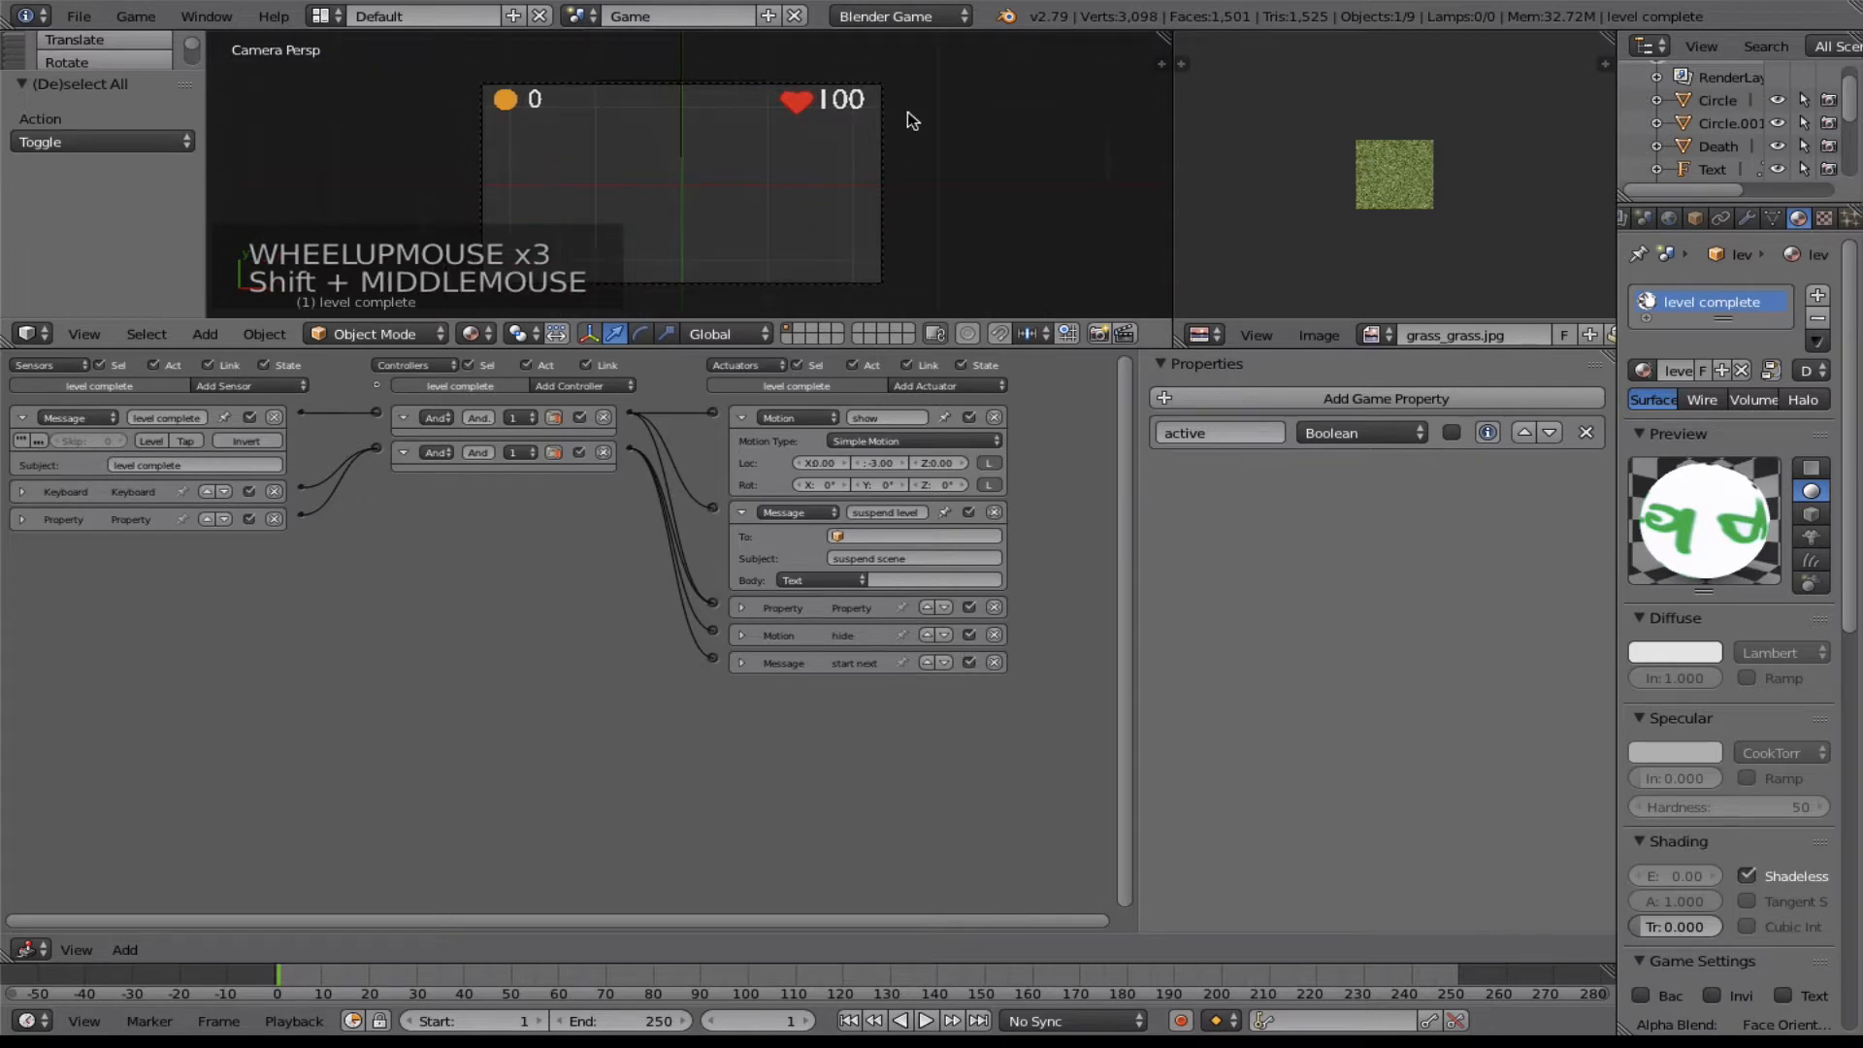
key(p)
key(w)
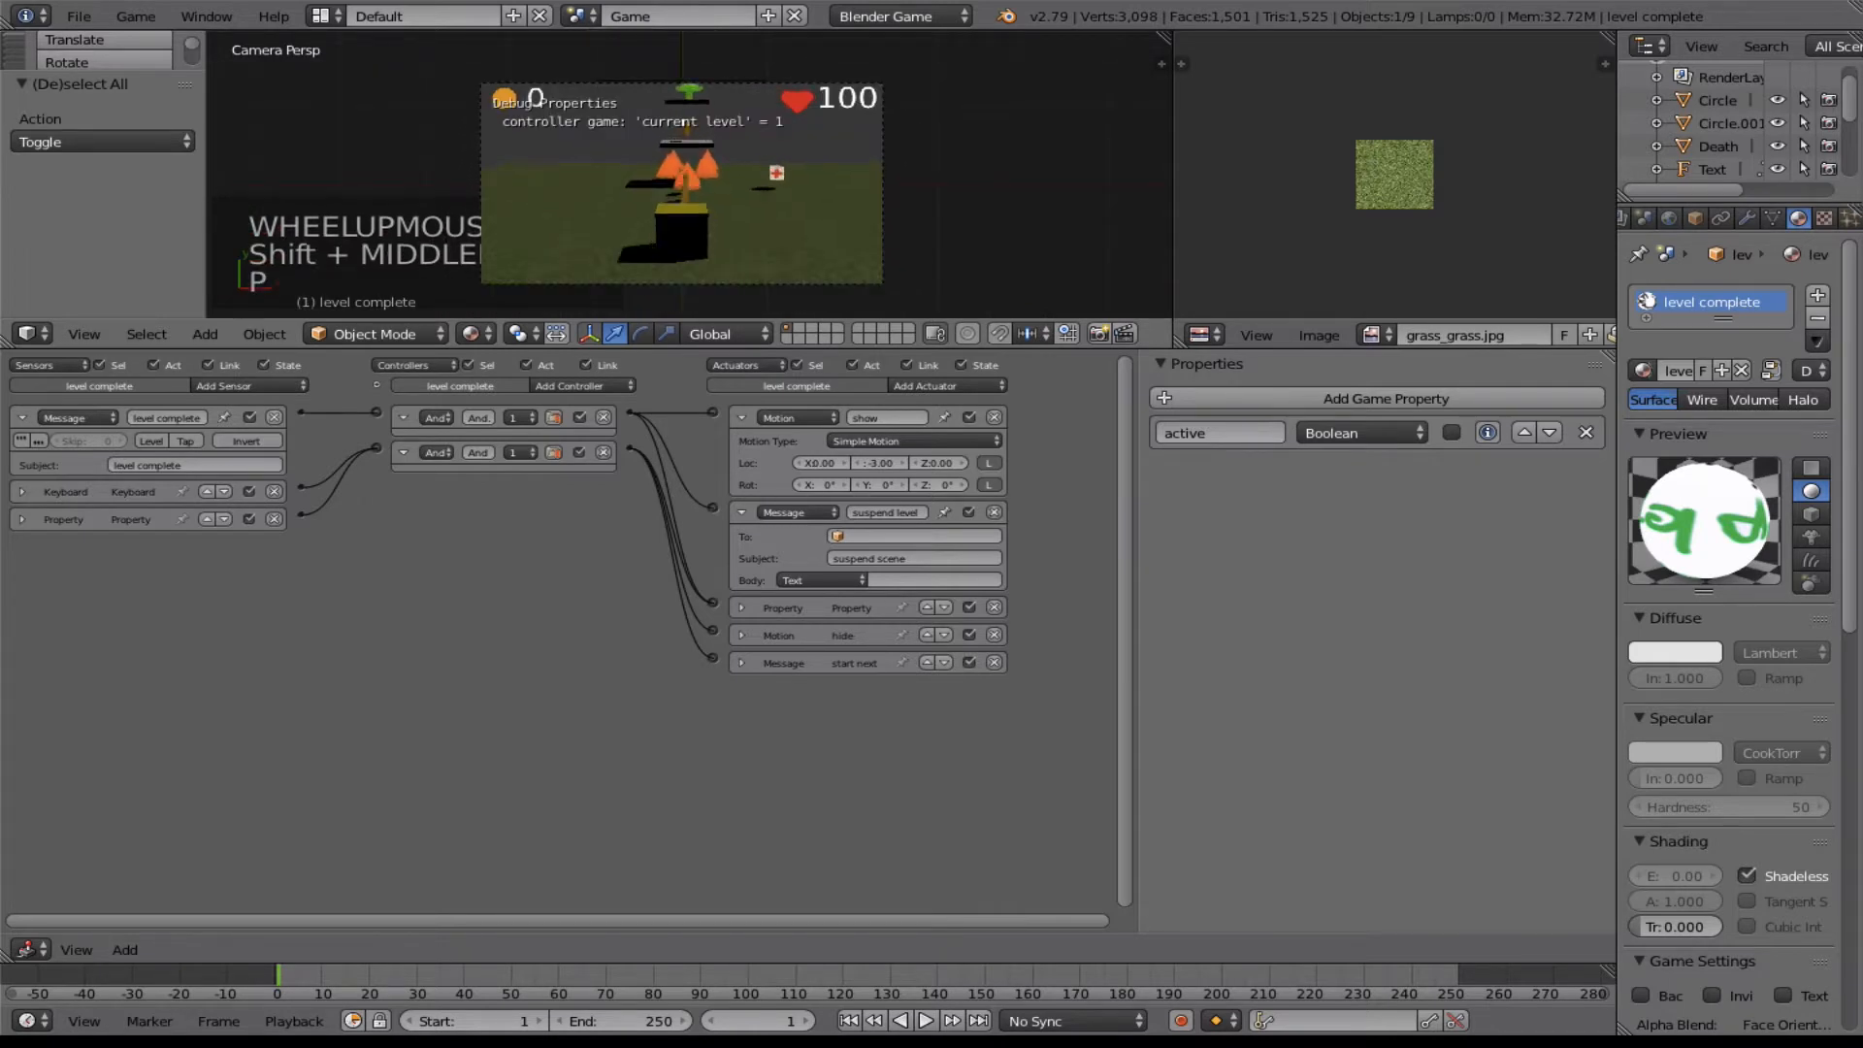
key(space)
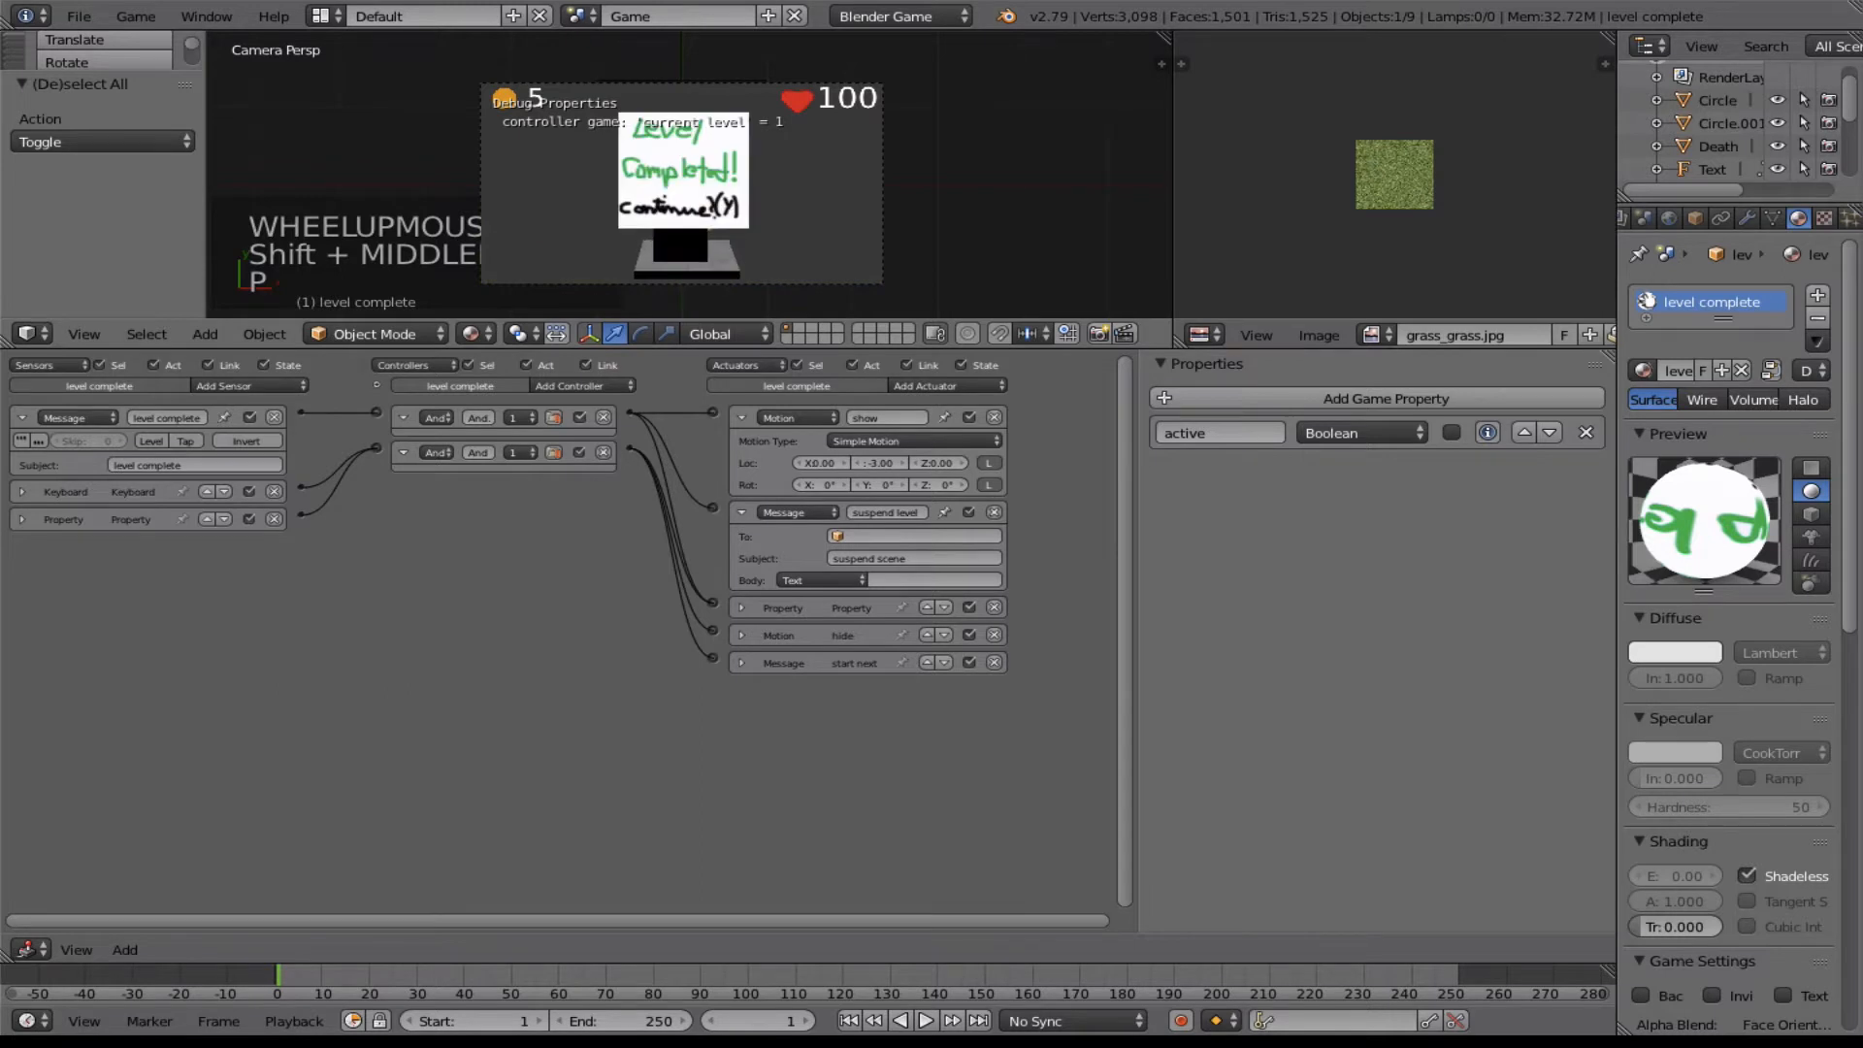
key(y)
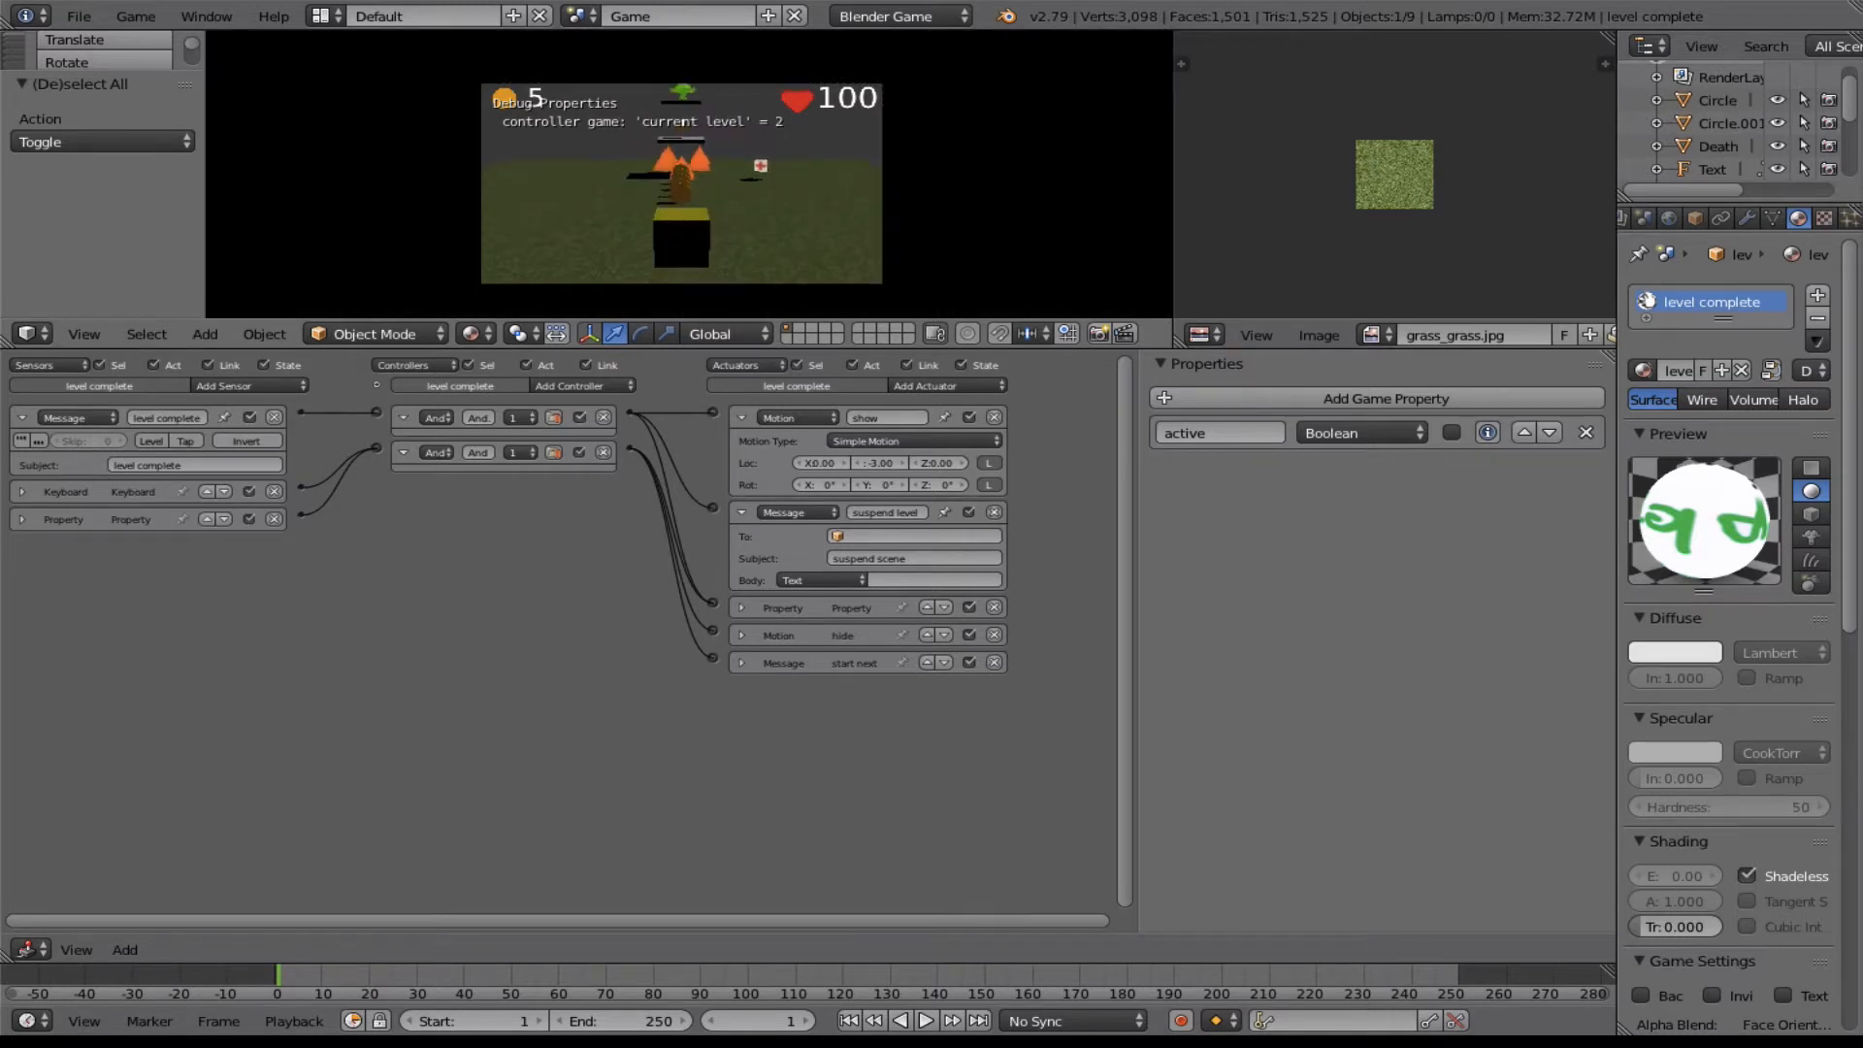
key(w)
key(space)
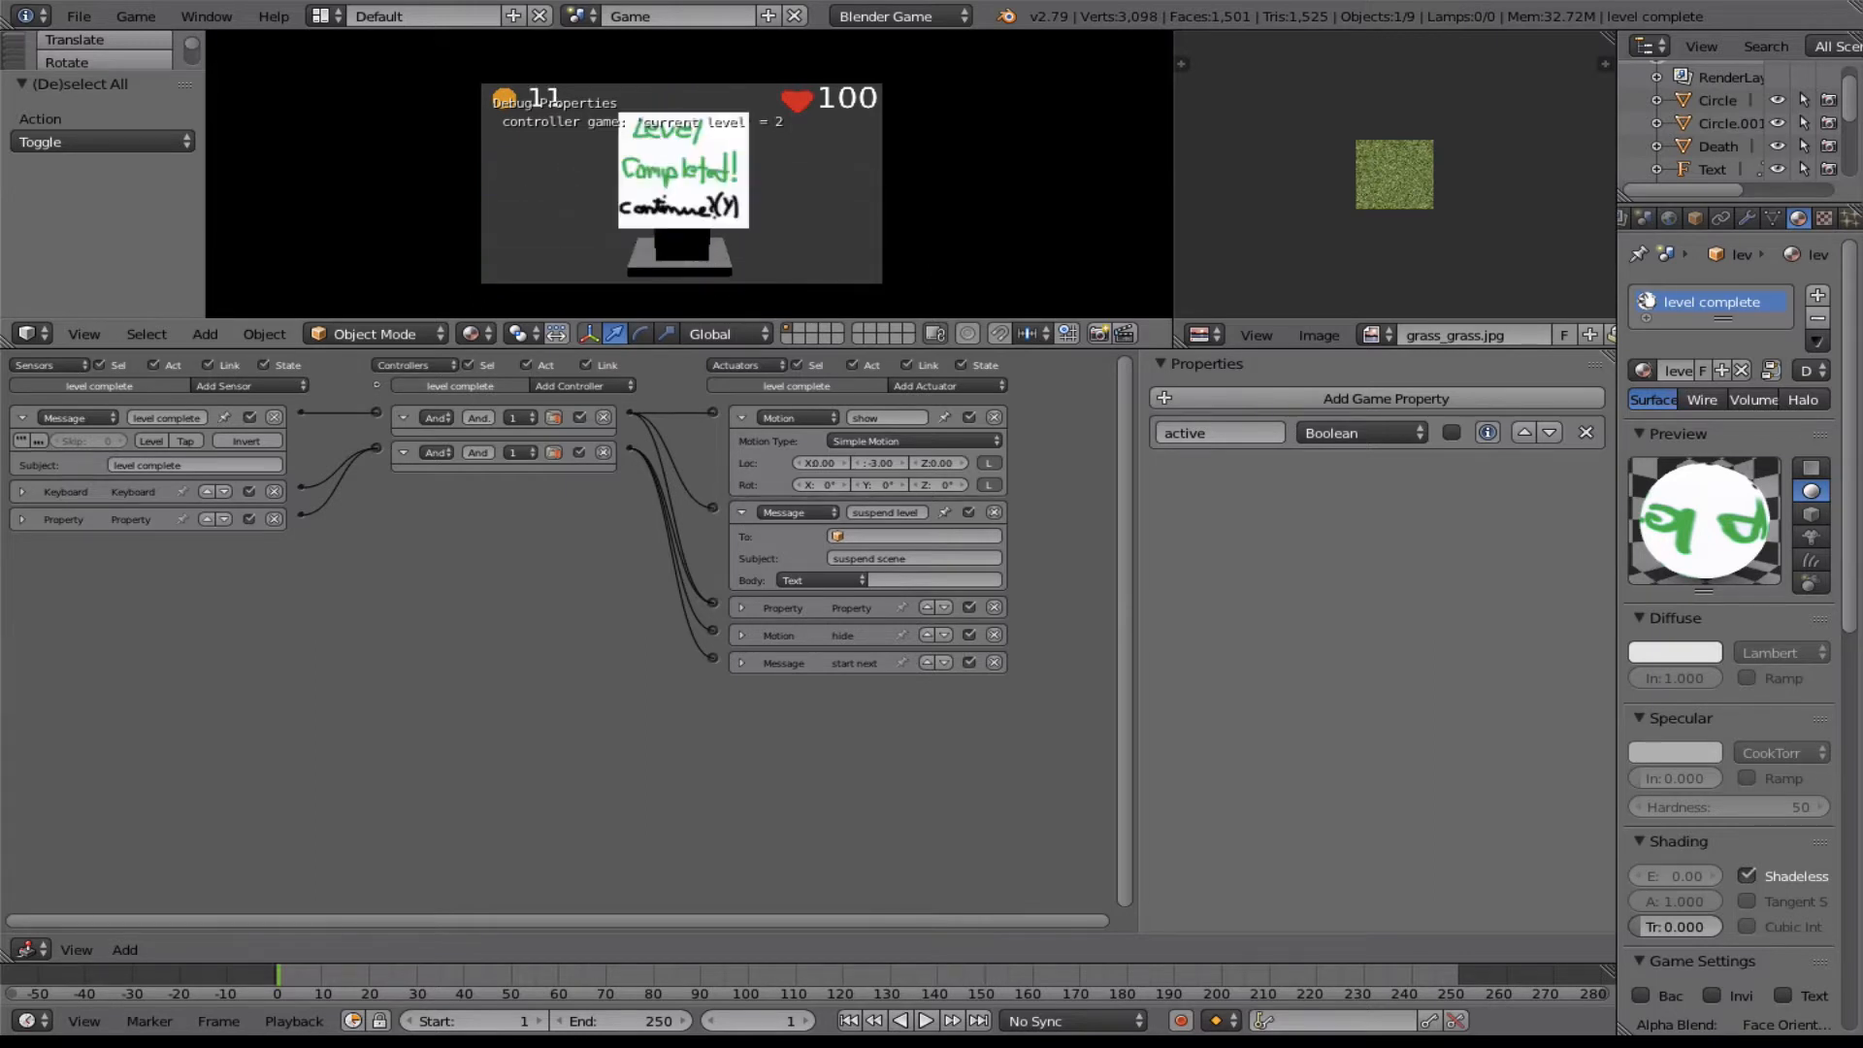
key(Escape)
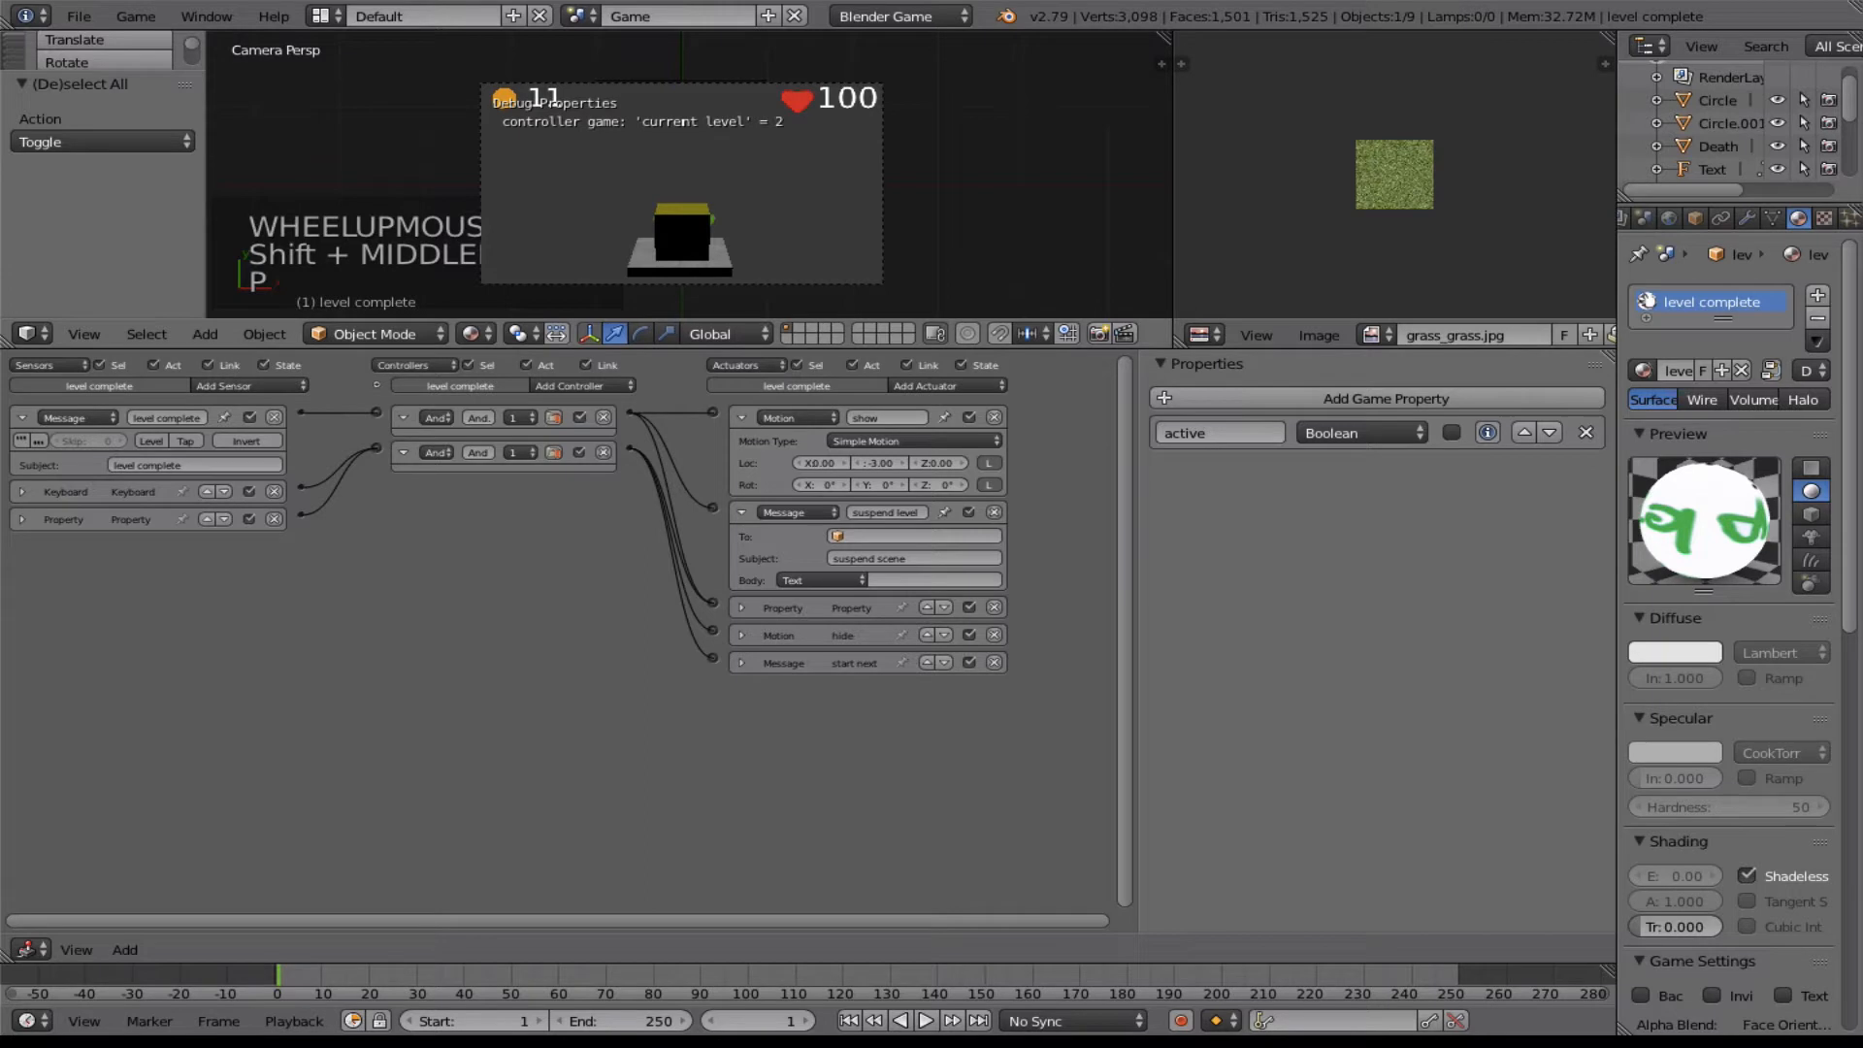
key(Escape)
Duplicate the Level 1 scene as a new scene using the Link Object Data option.
click(579, 15)
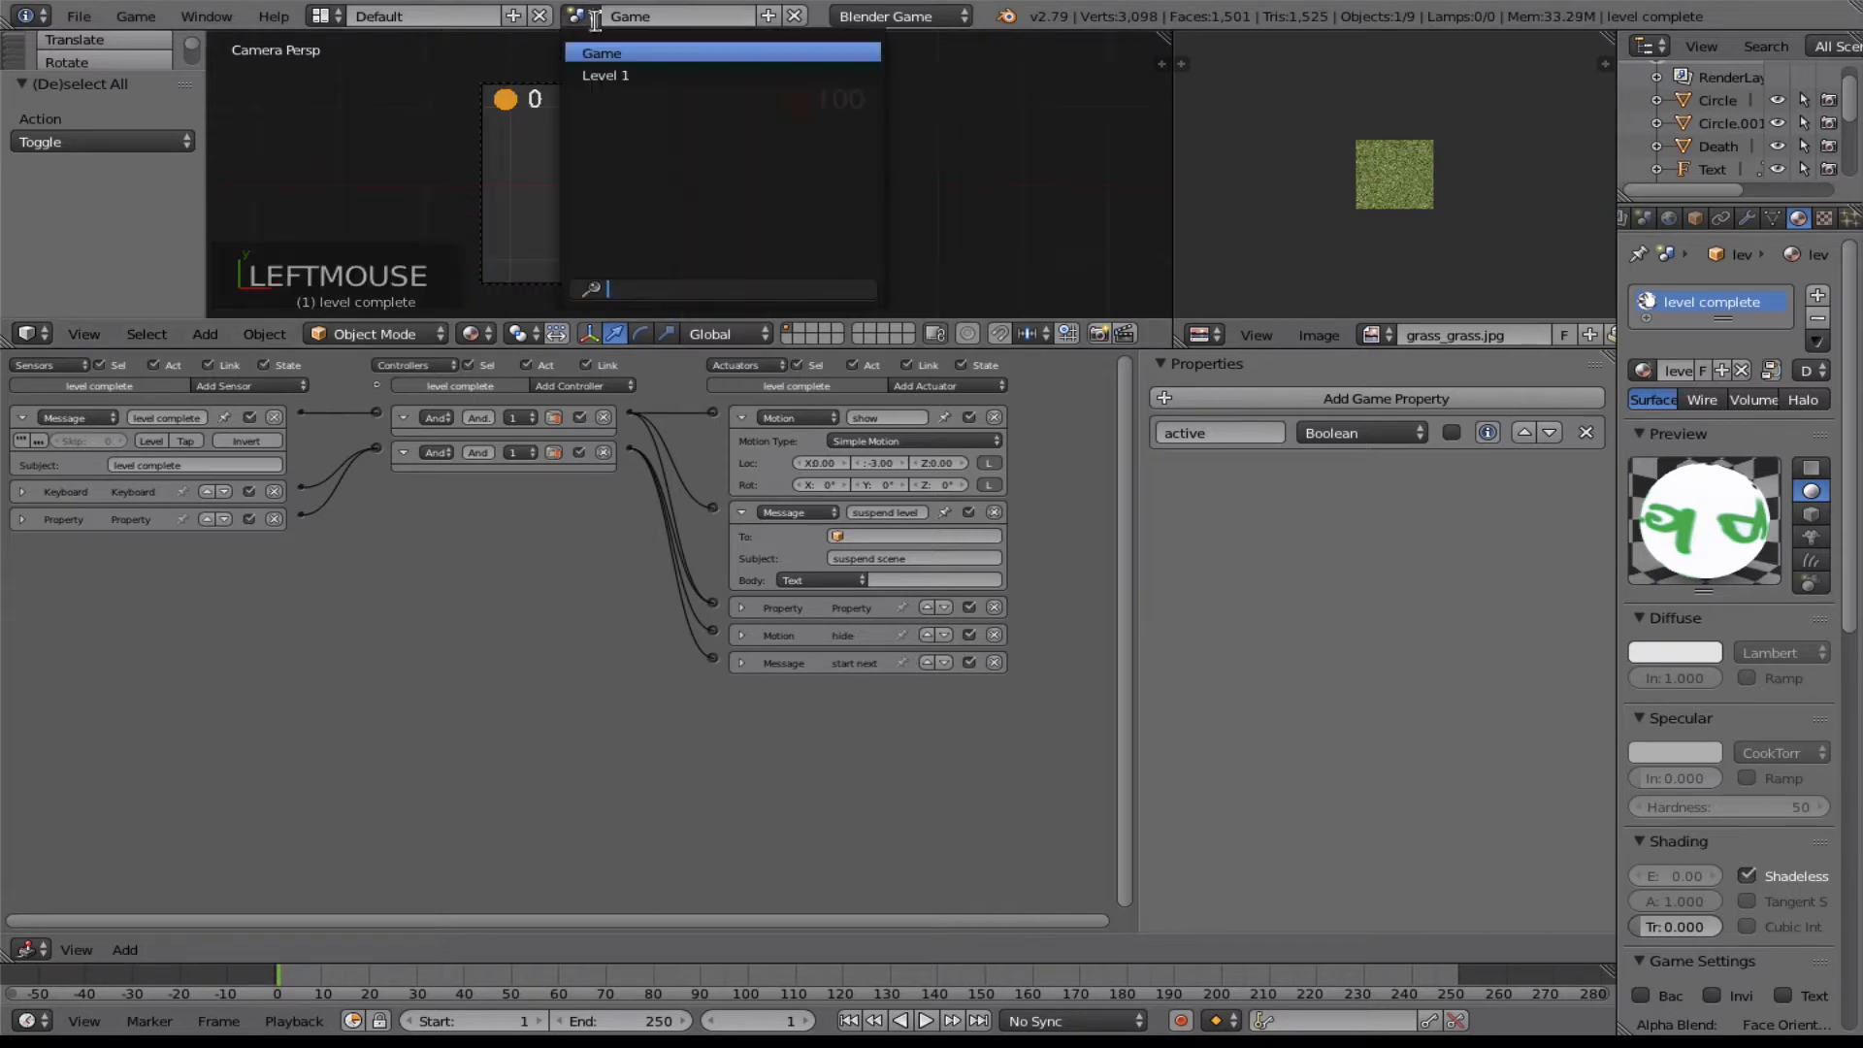
click(595, 18)
click(595, 17)
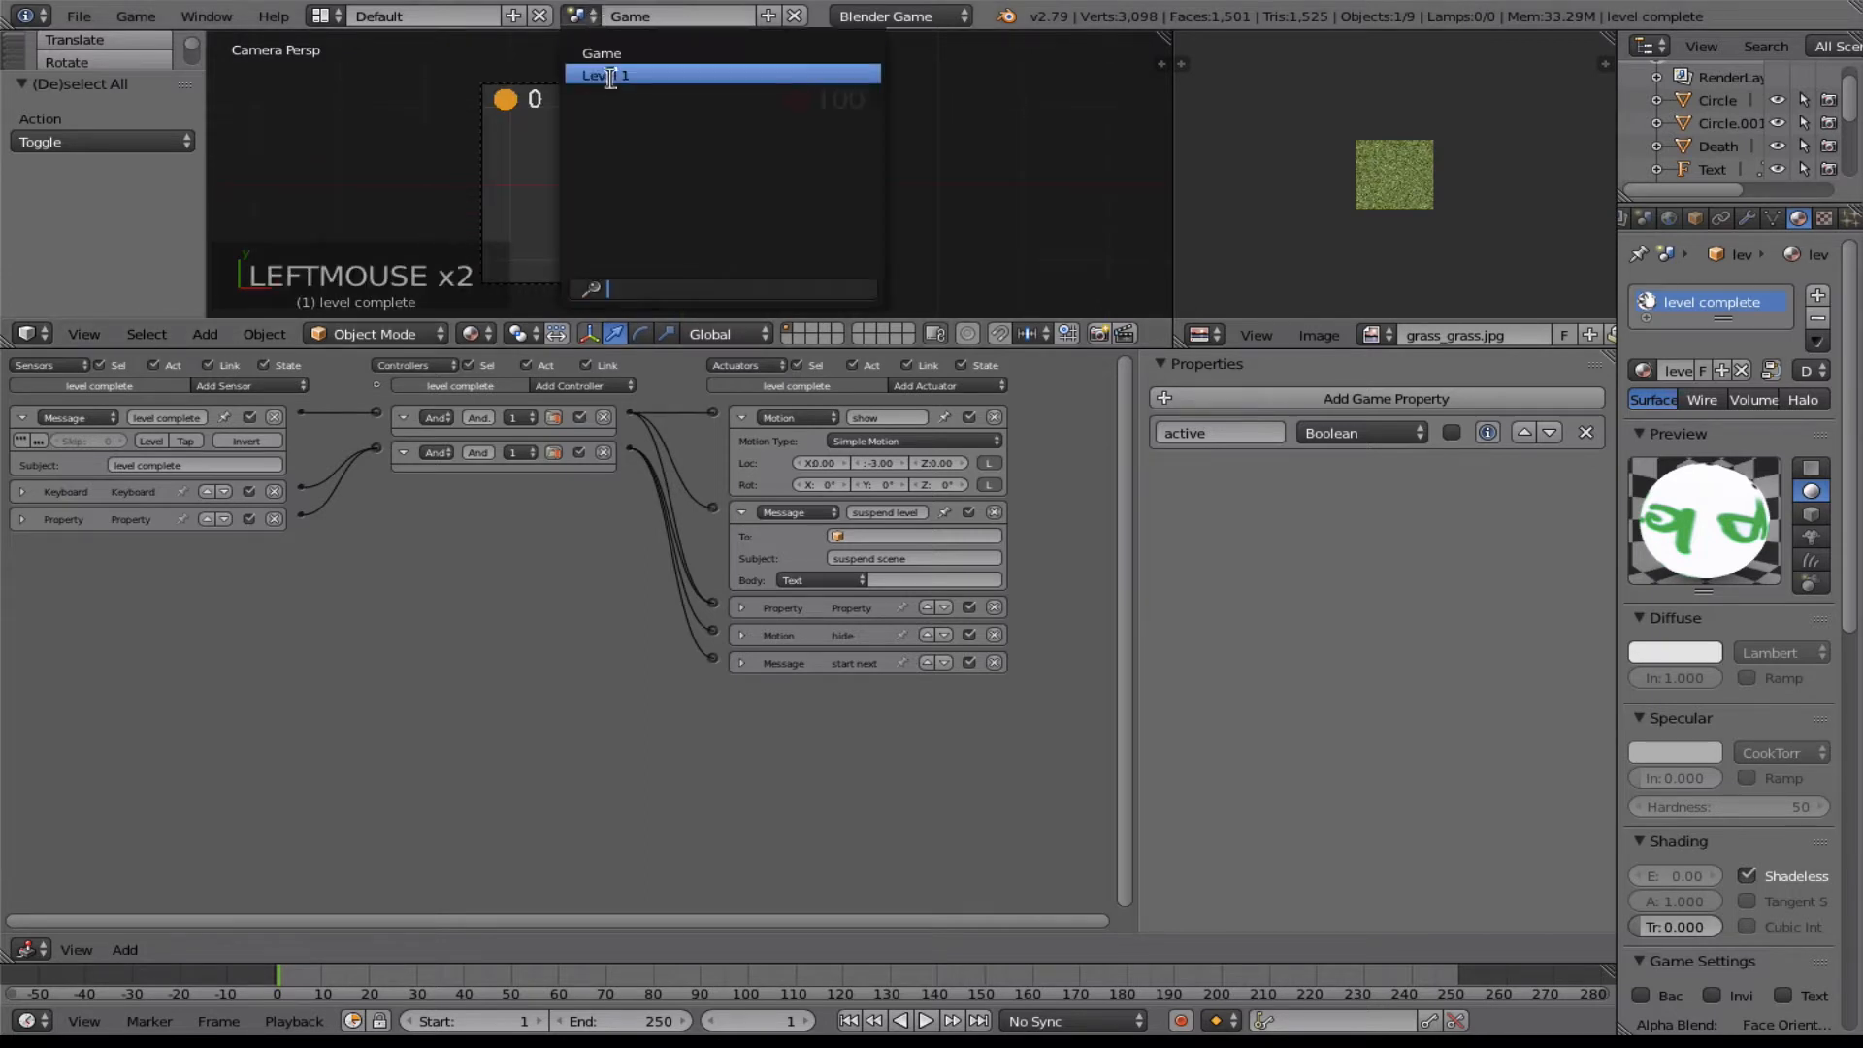
click(612, 75)
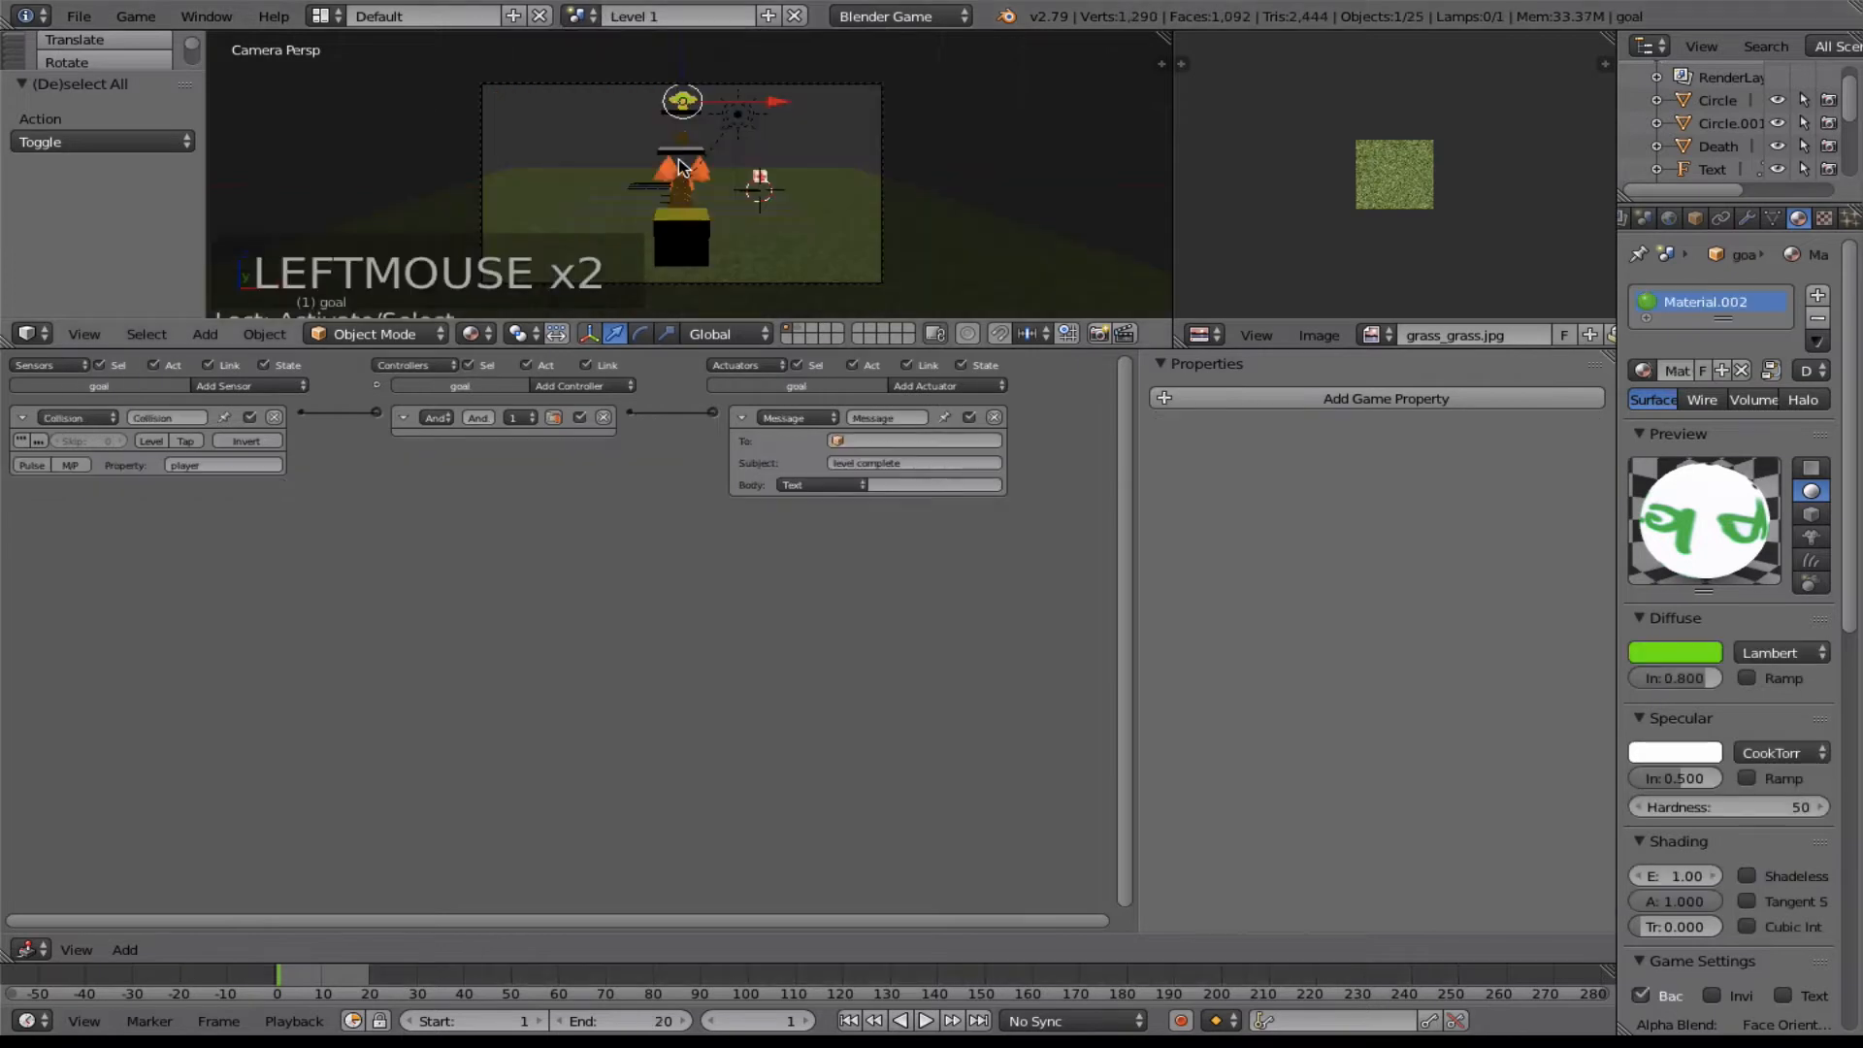
click(770, 17)
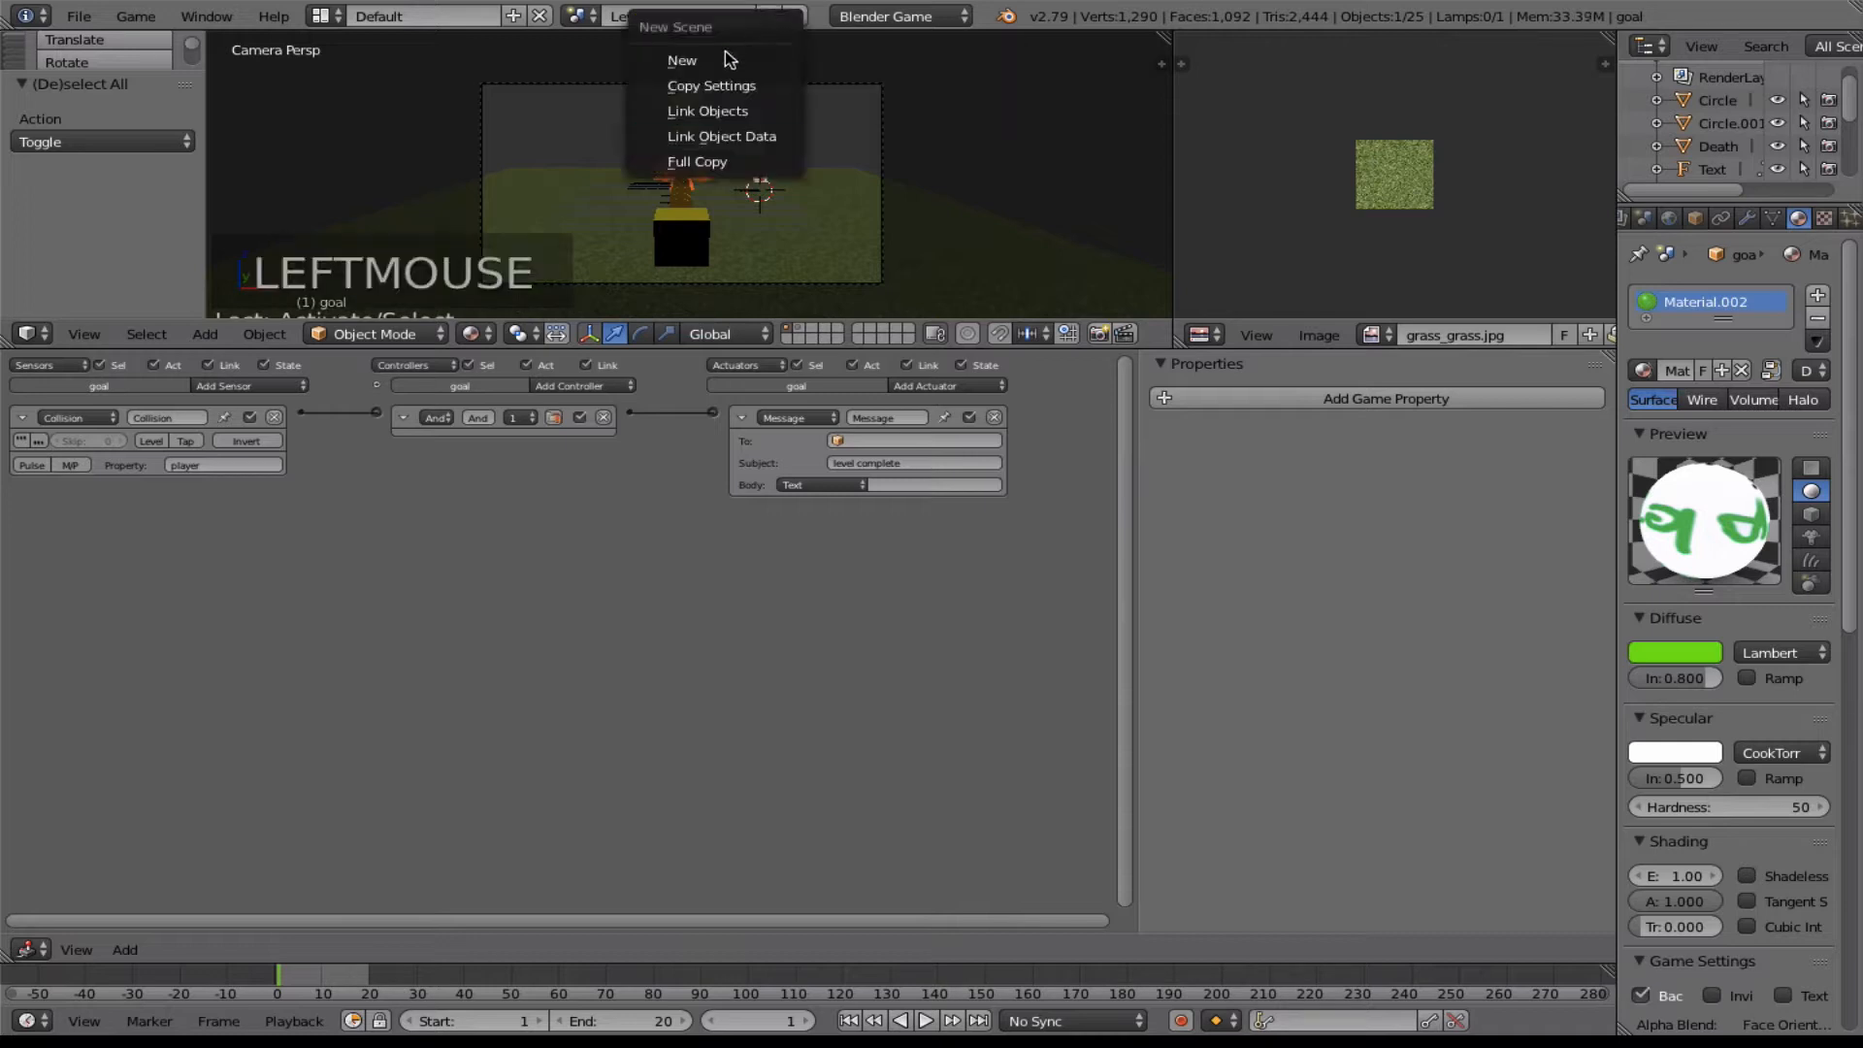
click(718, 144)
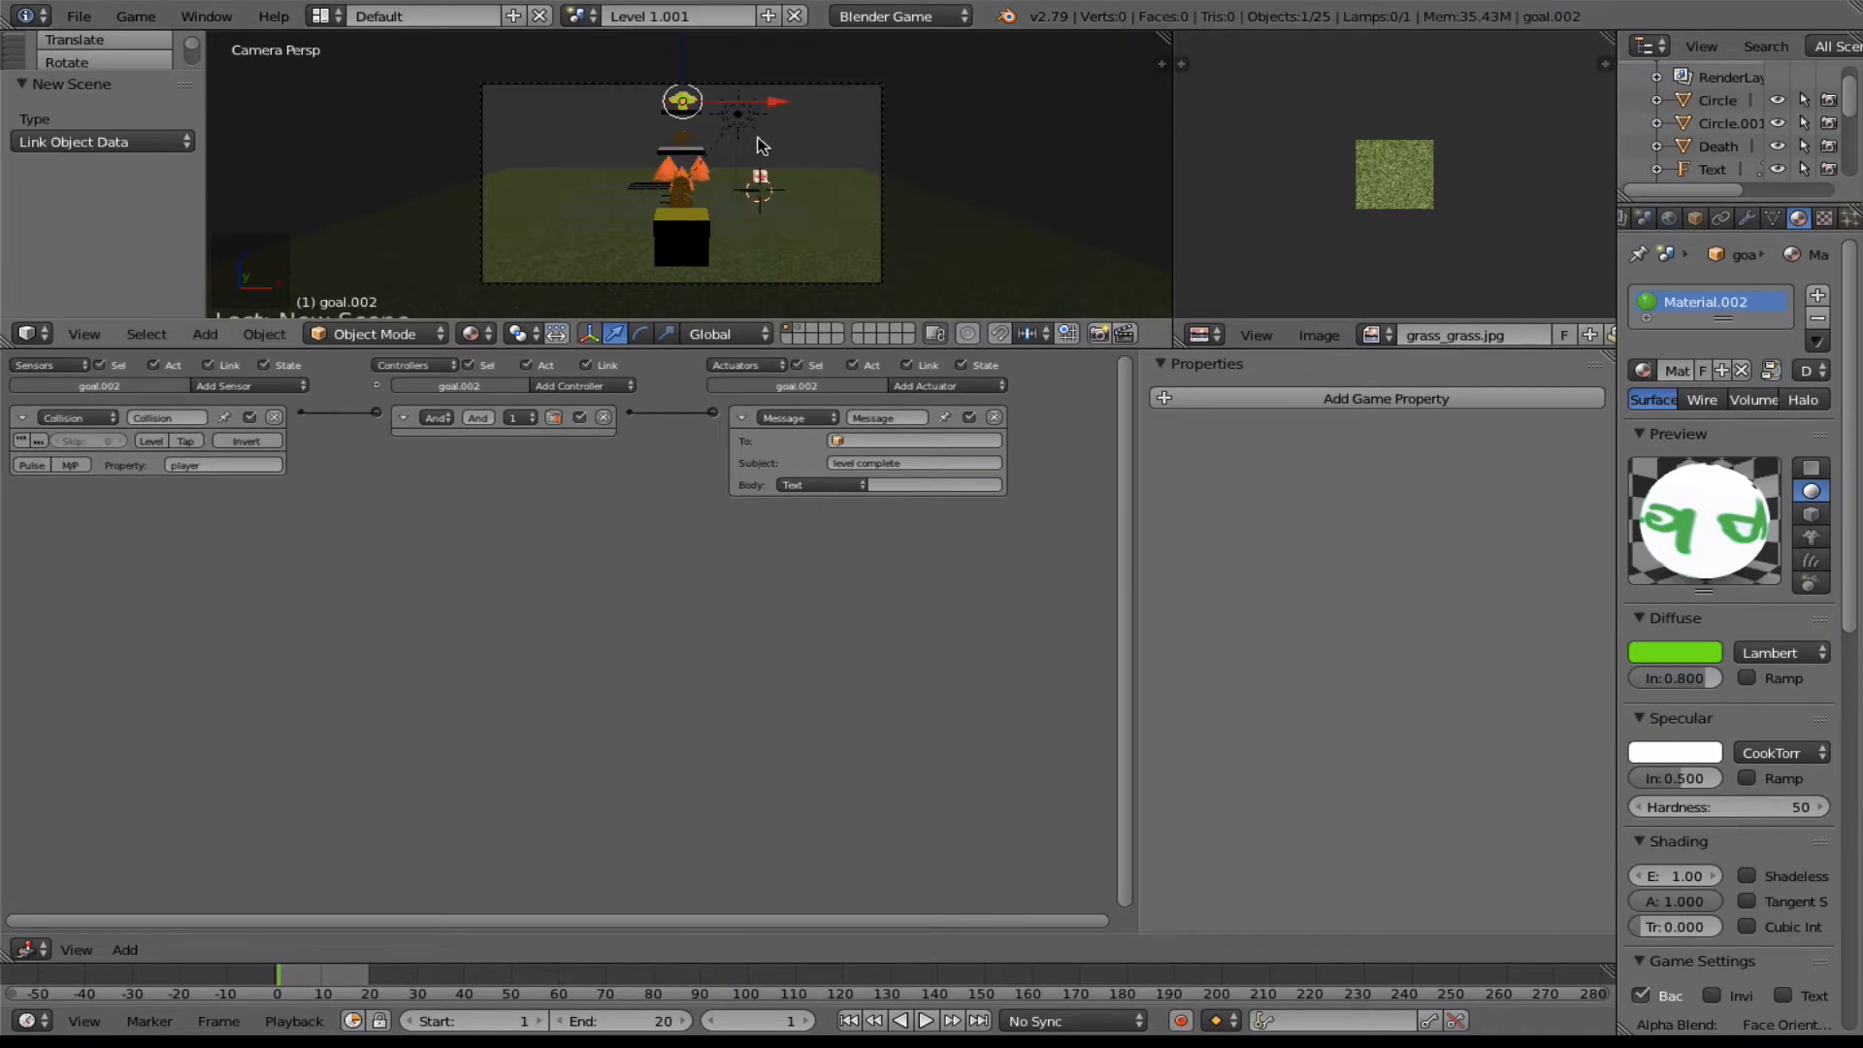
Rename the duplicated scene as Level 2.
click(583, 16)
click(583, 17)
double_click(621, 16)
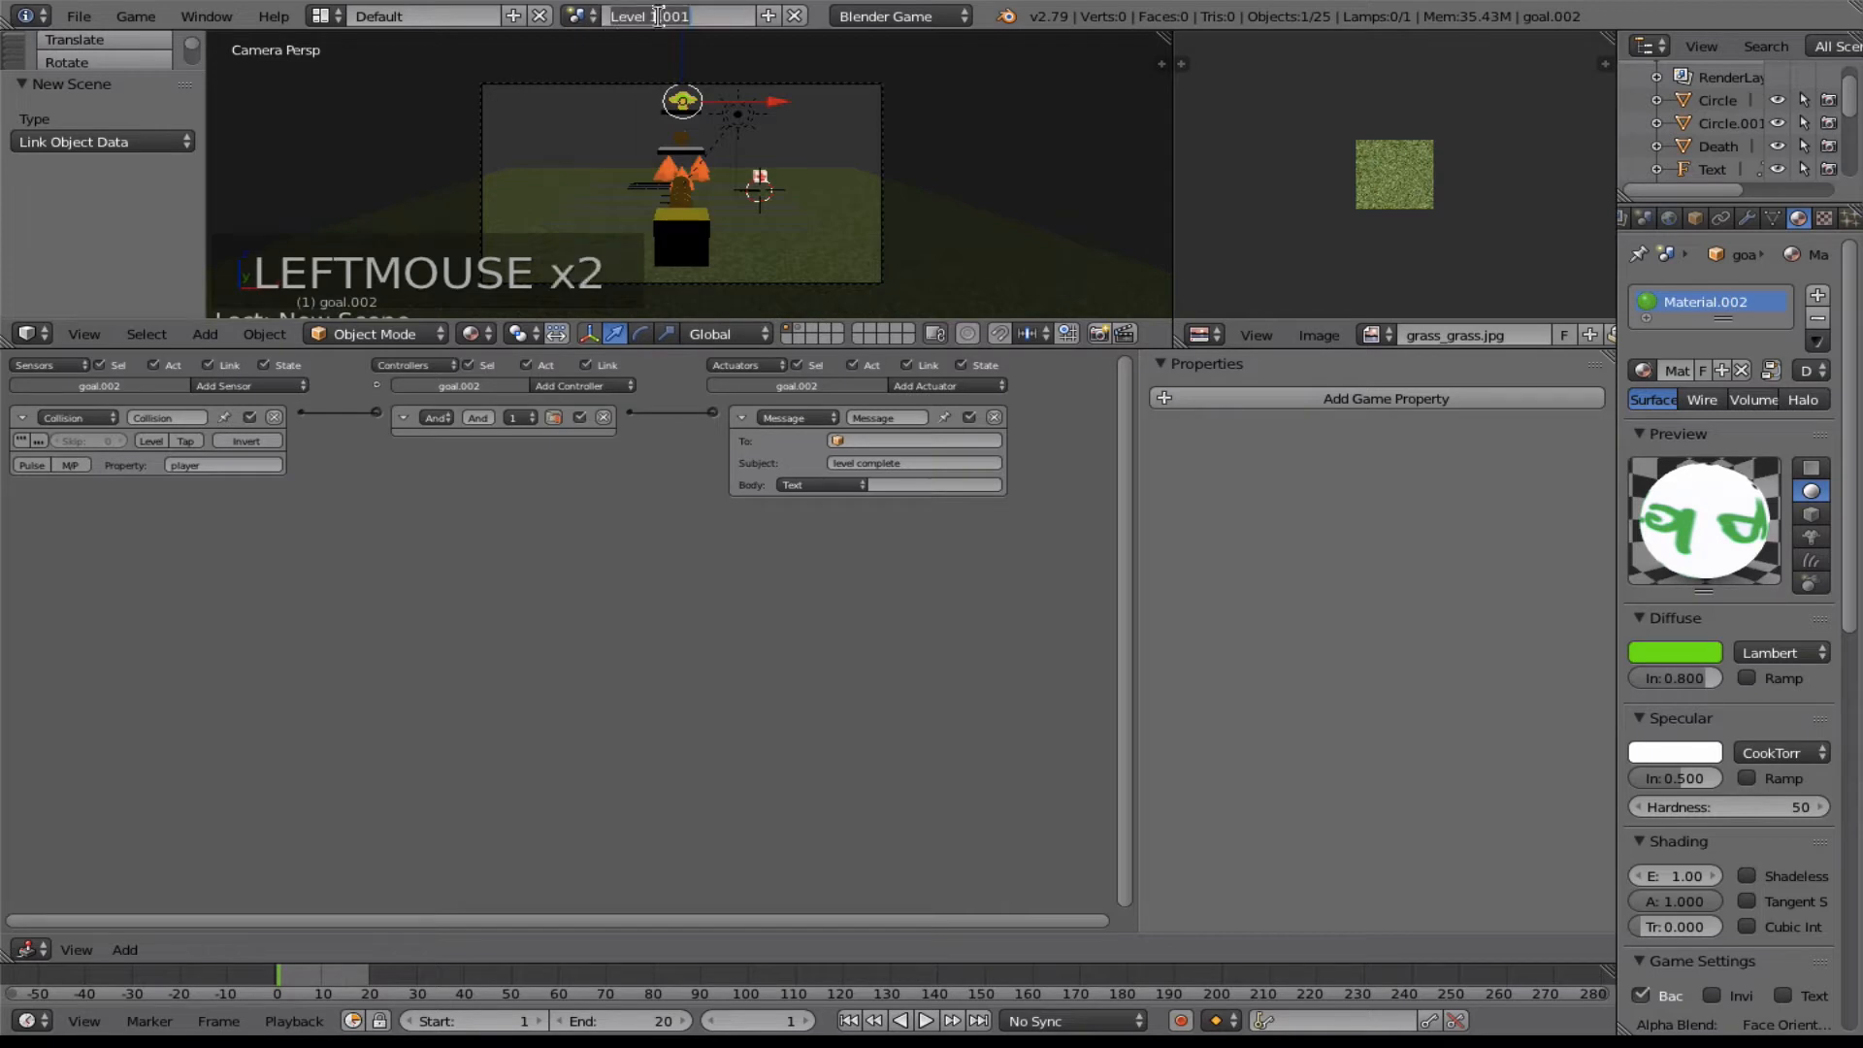
text(2)
key(Return)
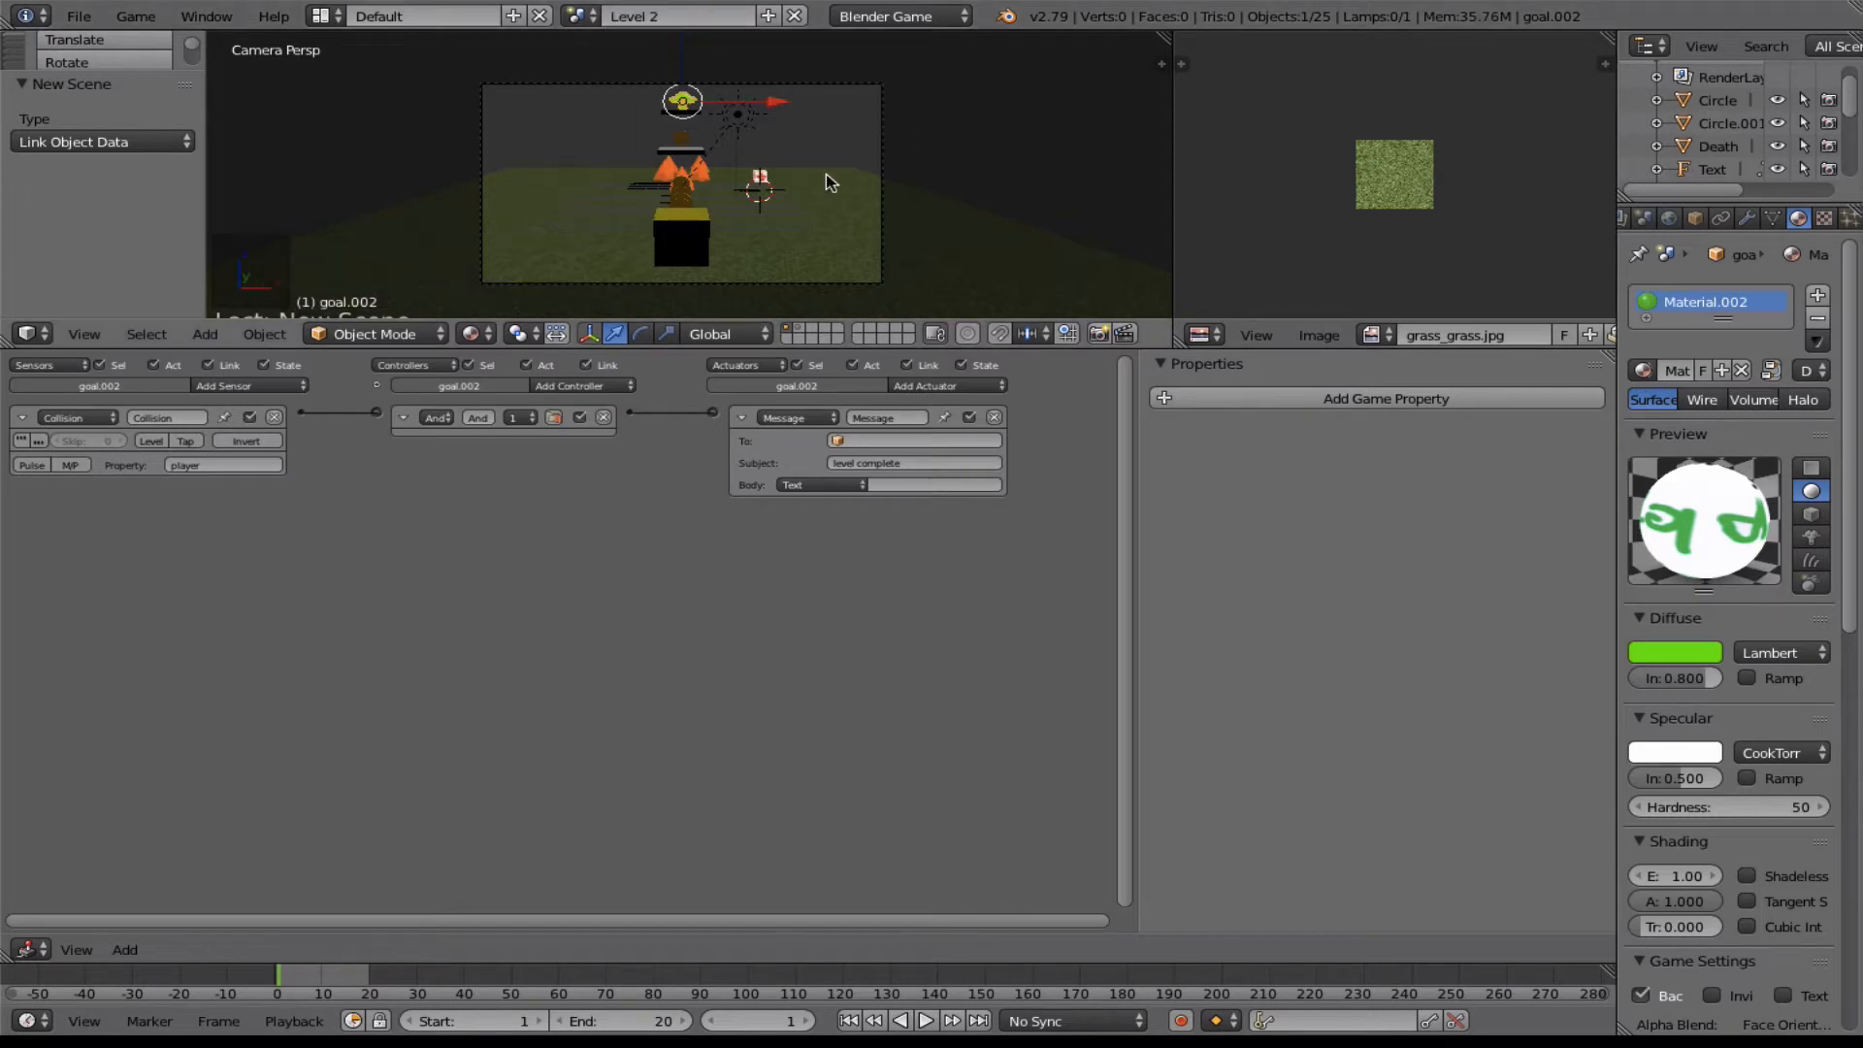
Rotate the player cube in the Level 2 scene 90° about the global Z axis.
right_click(701, 230)
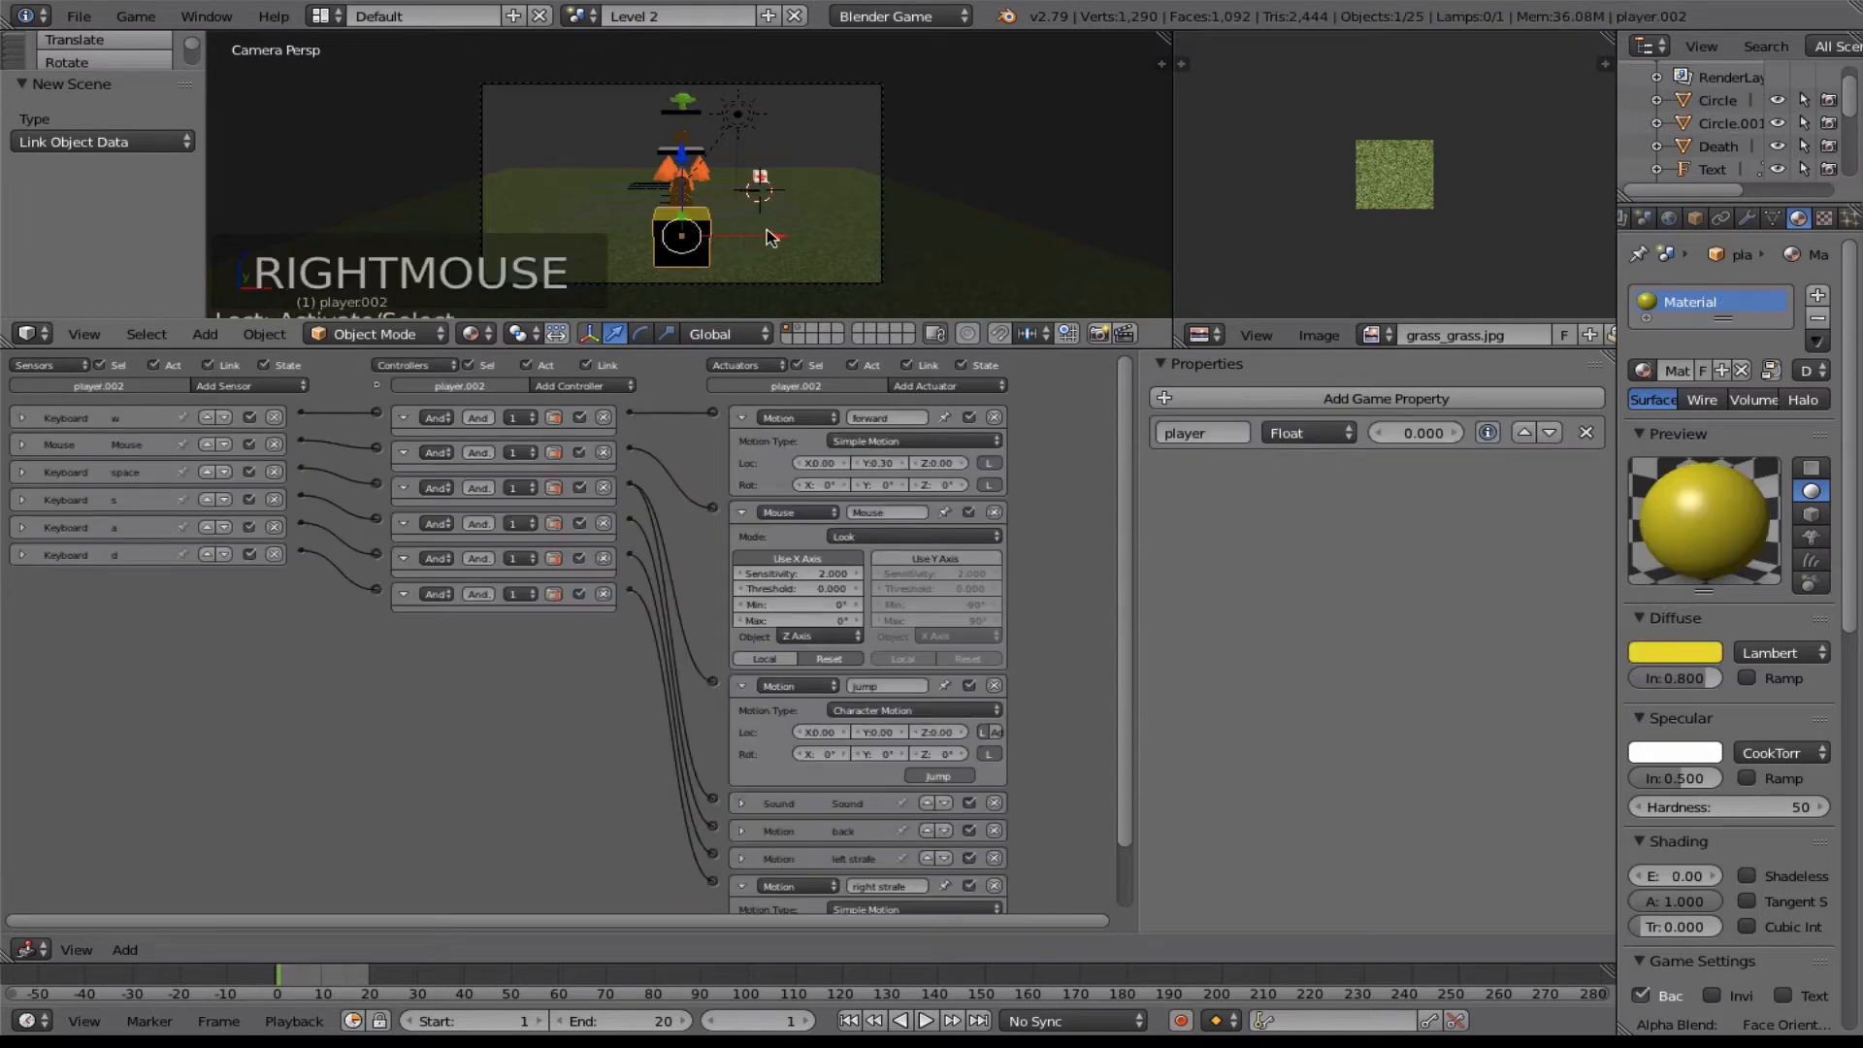
key(r)
key(r)
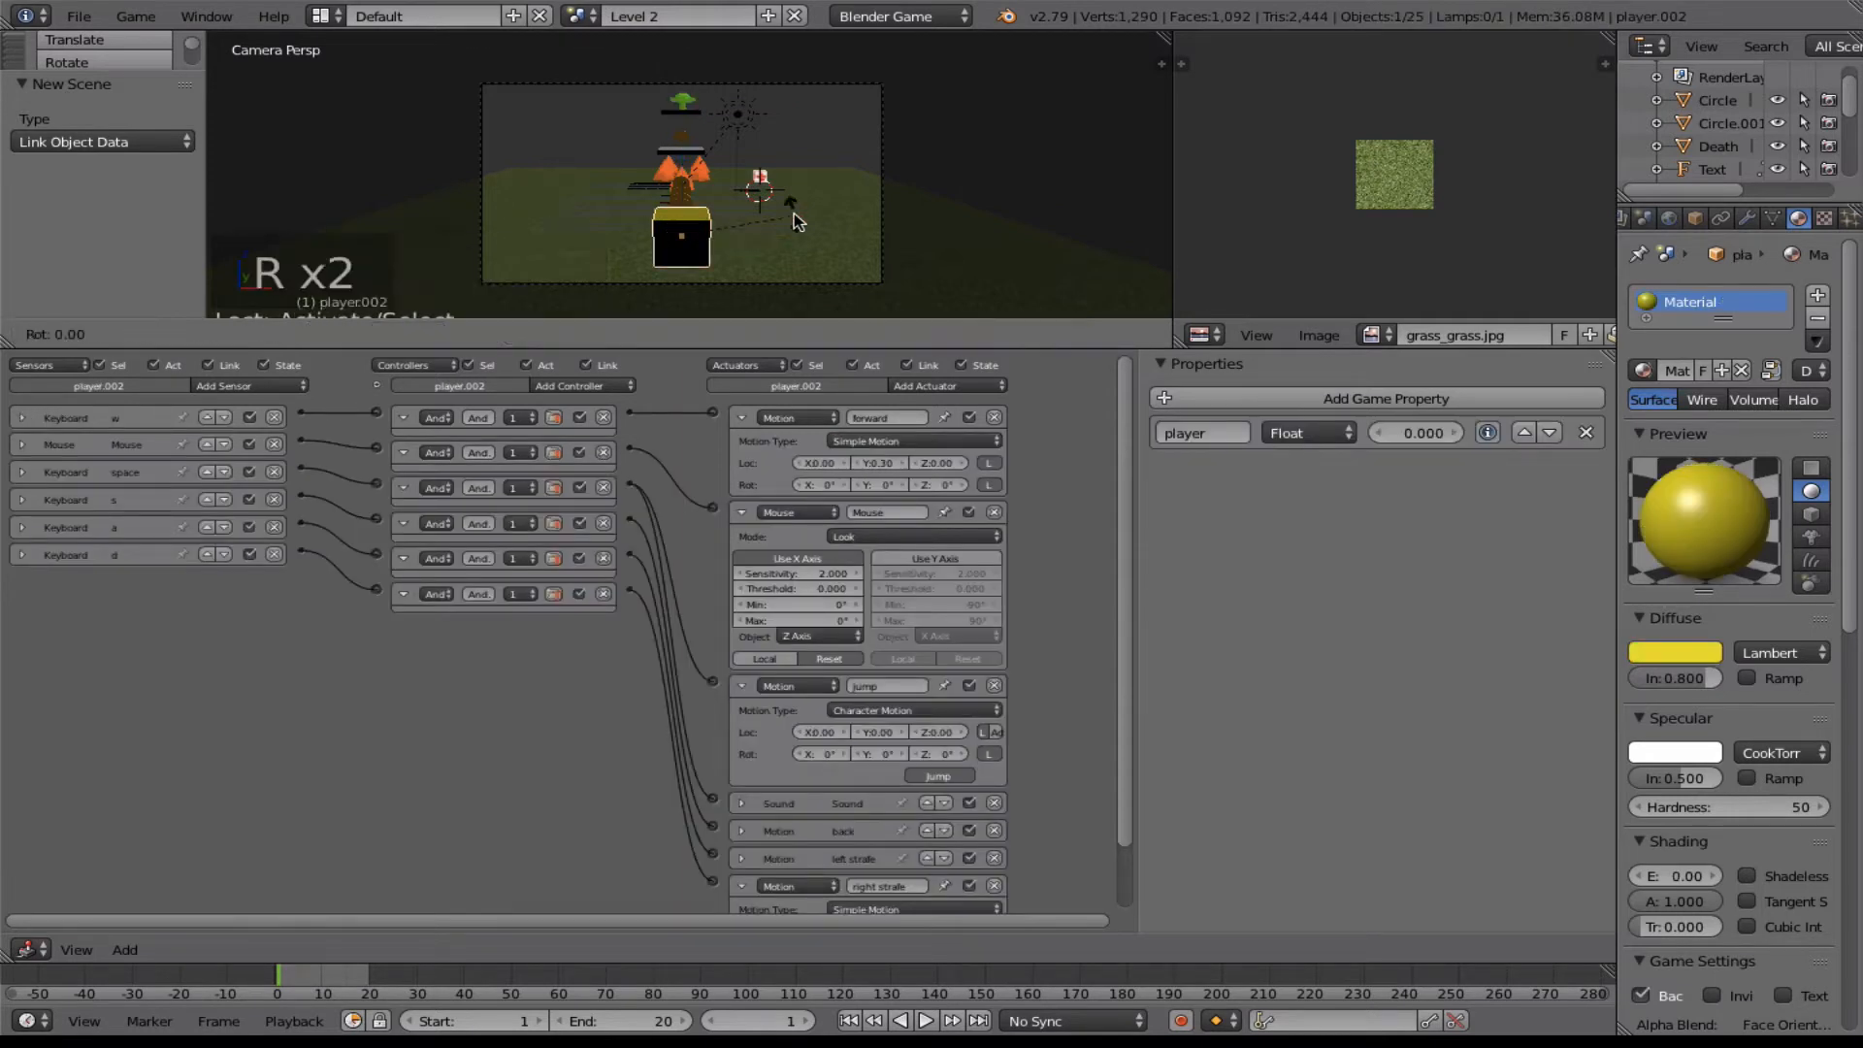
text(z90)
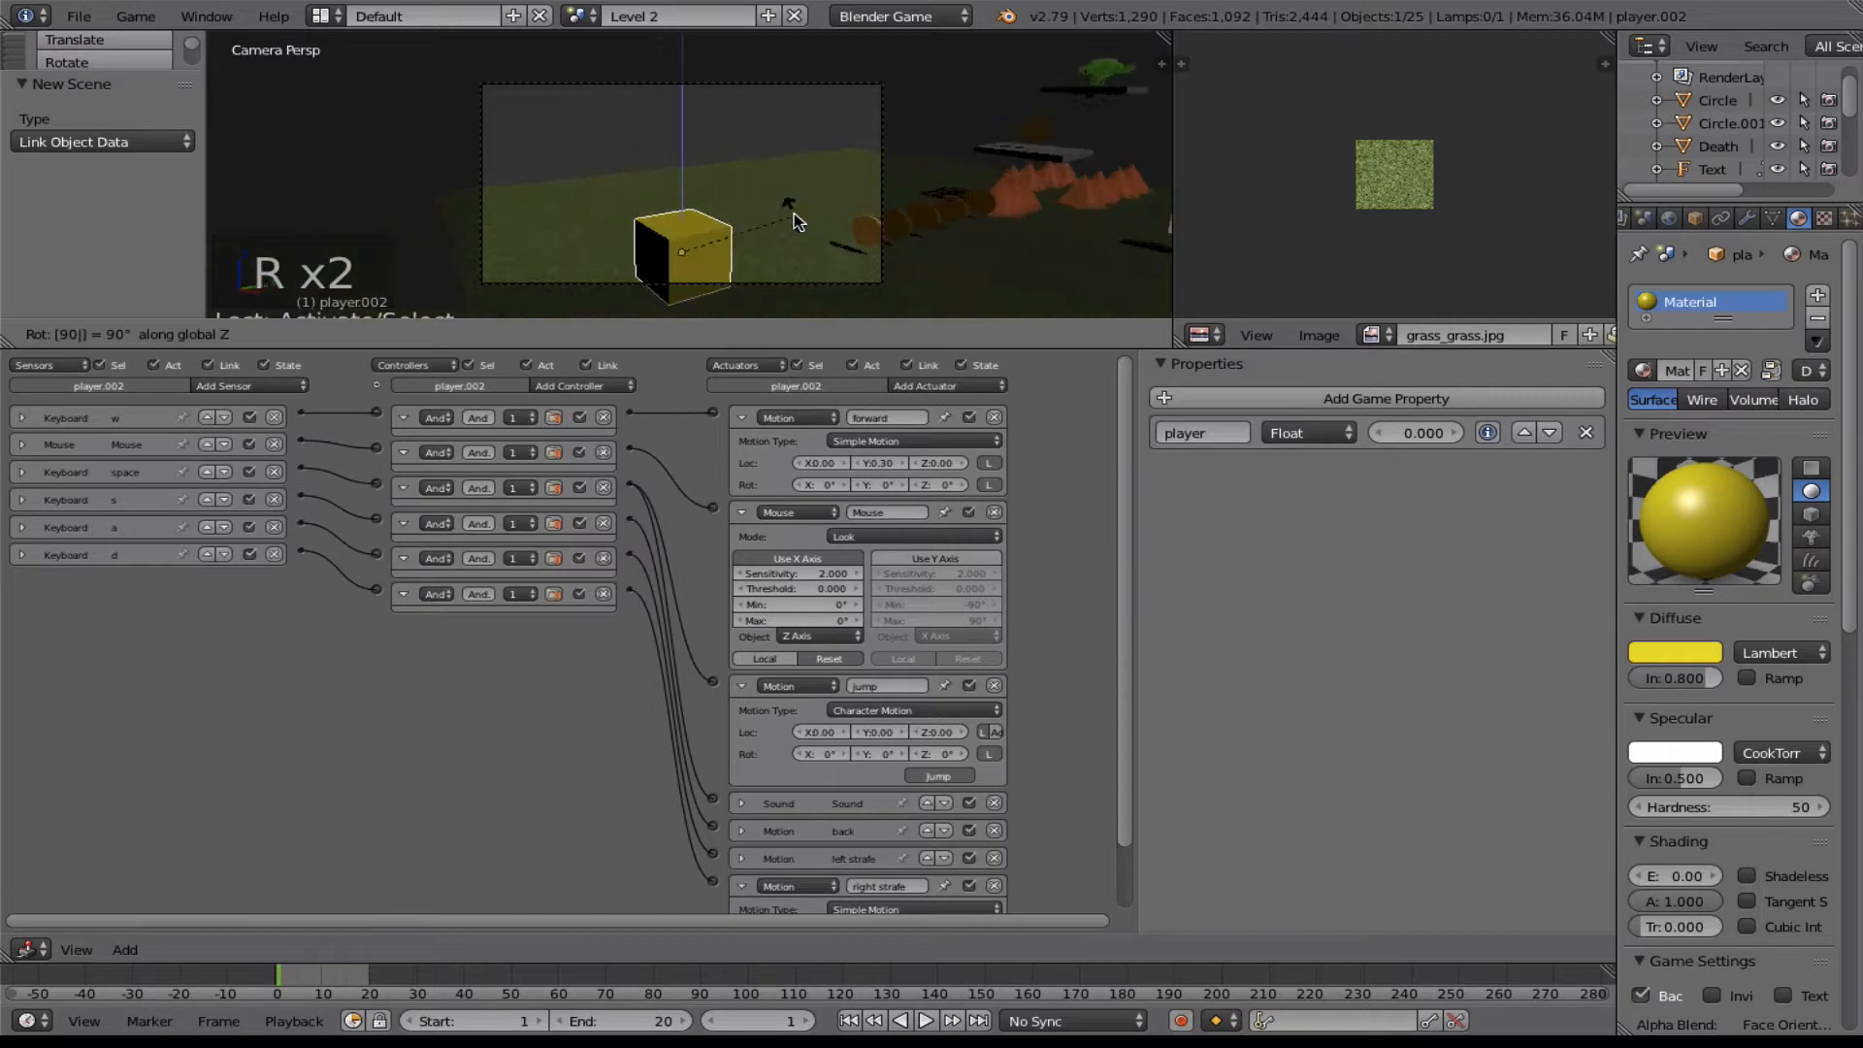
click(793, 213)
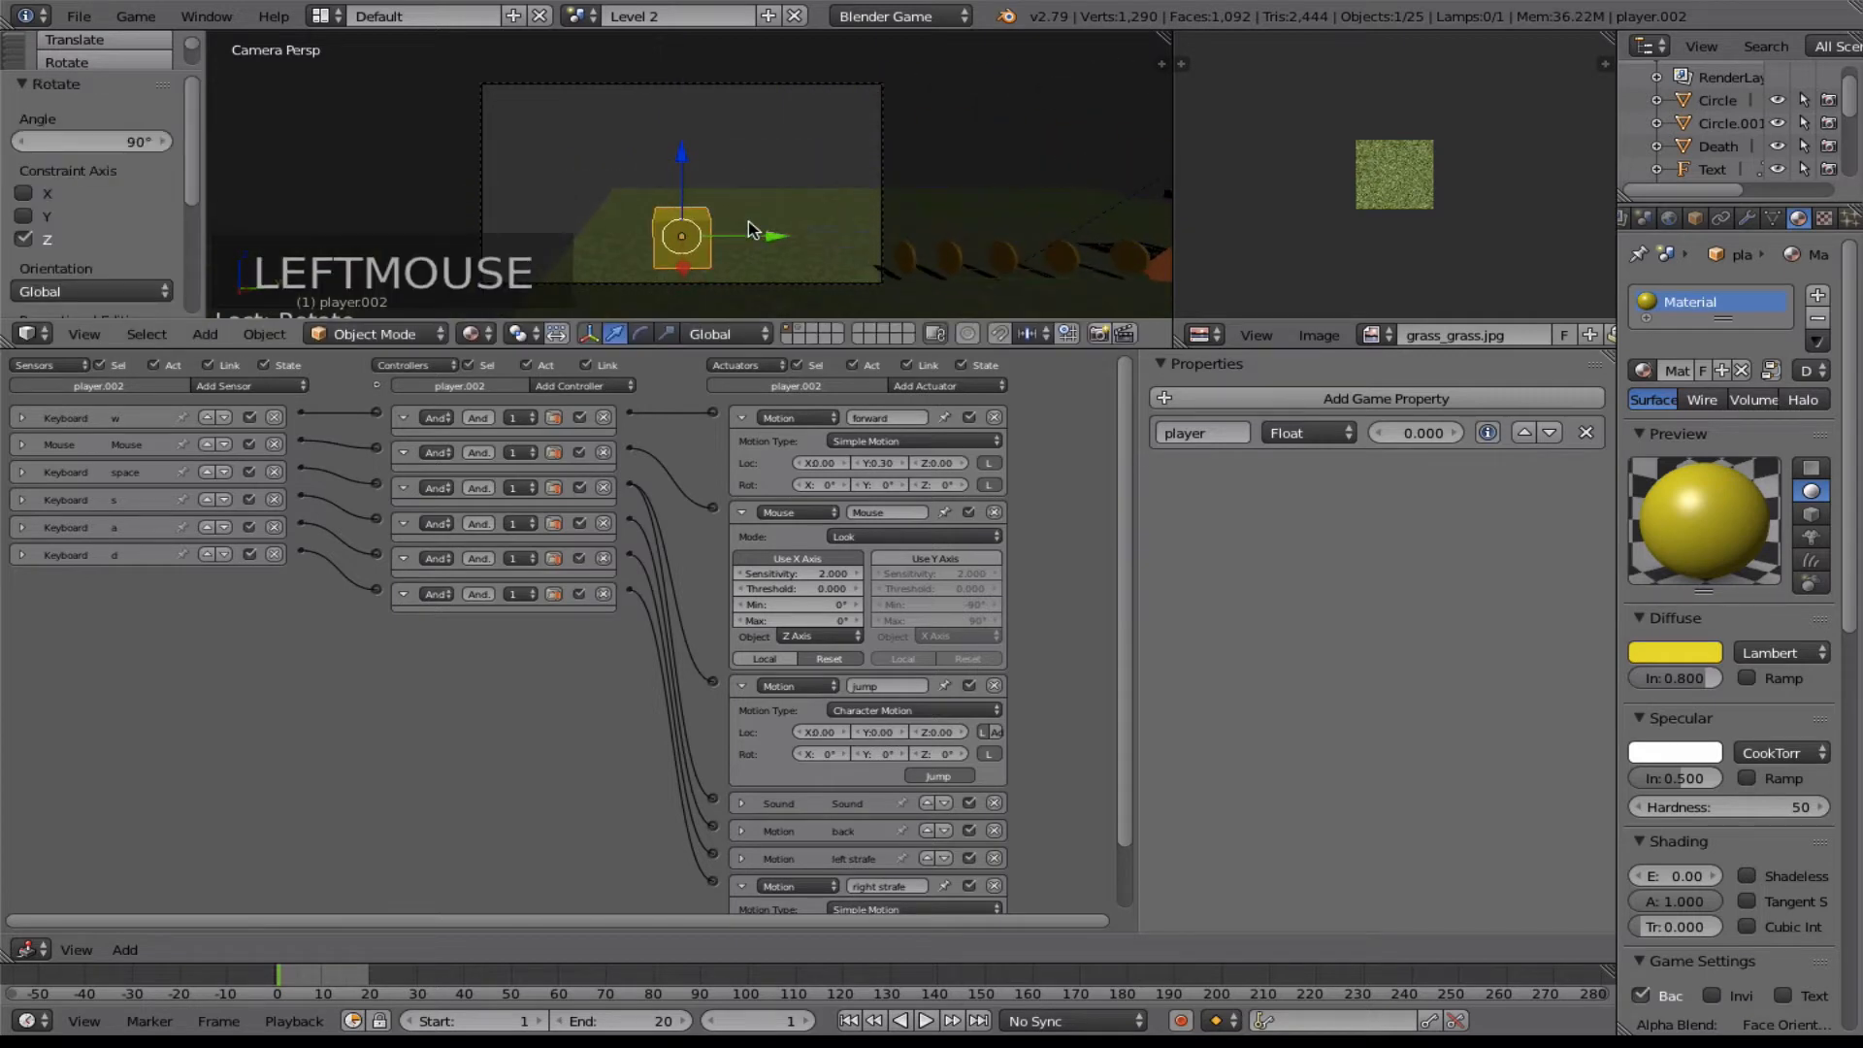
From the top view, move the player about 13.5 units along X and 19.9 along Y, and return to the camera view.
key(KP_7)
scroll(736, 224, down, 6)
scroll(740, 231, down, 6)
key(g)
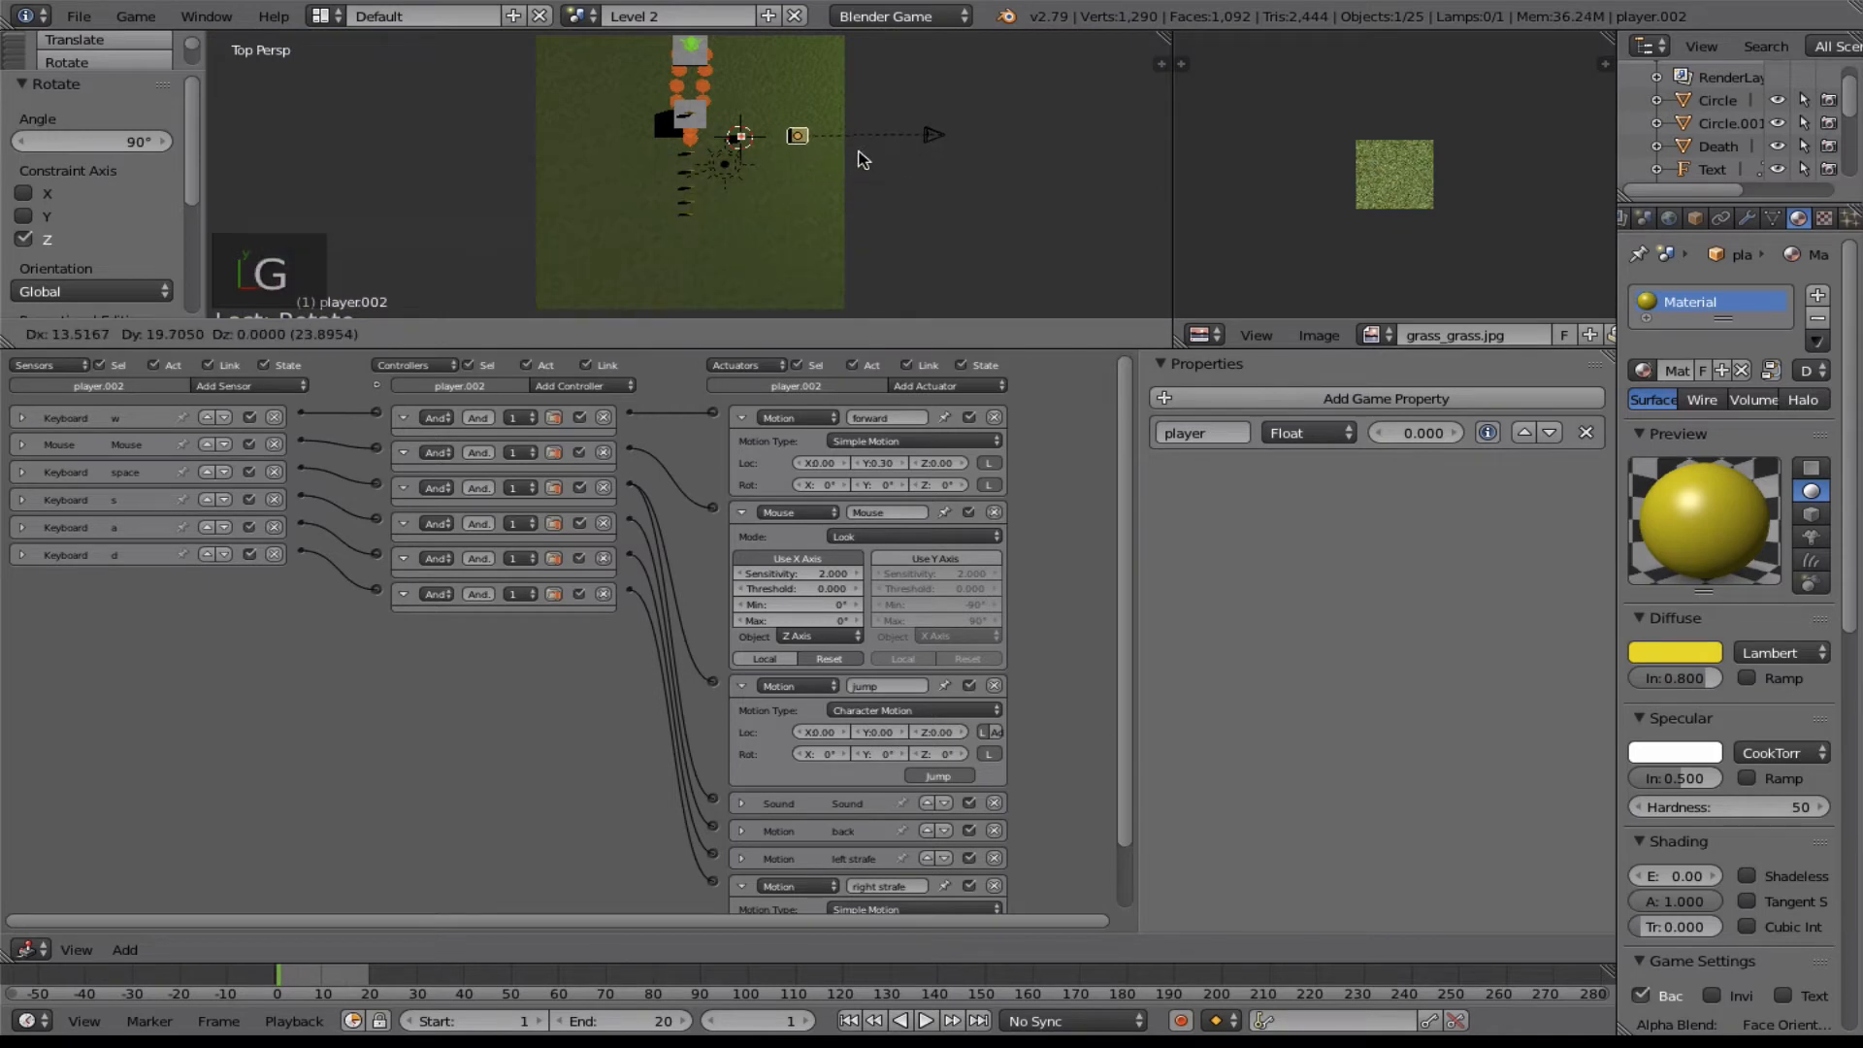
click(861, 156)
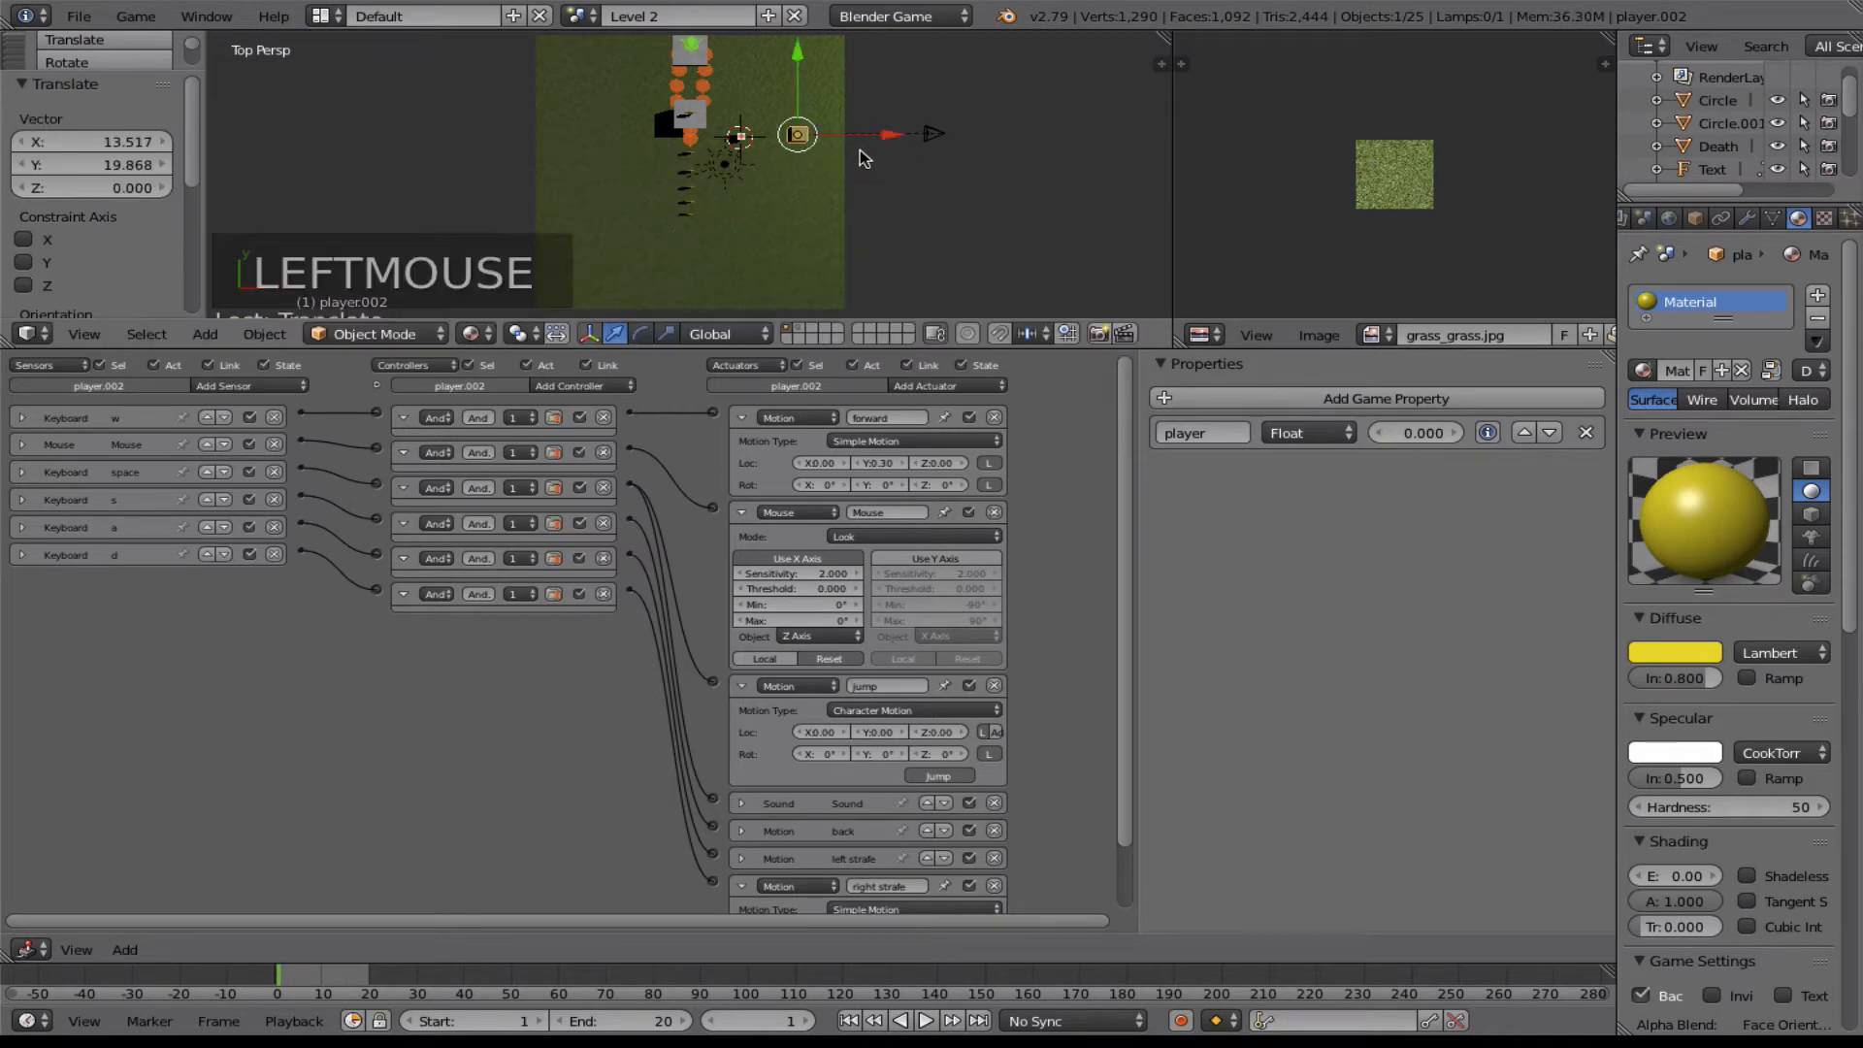
key(KP_0)
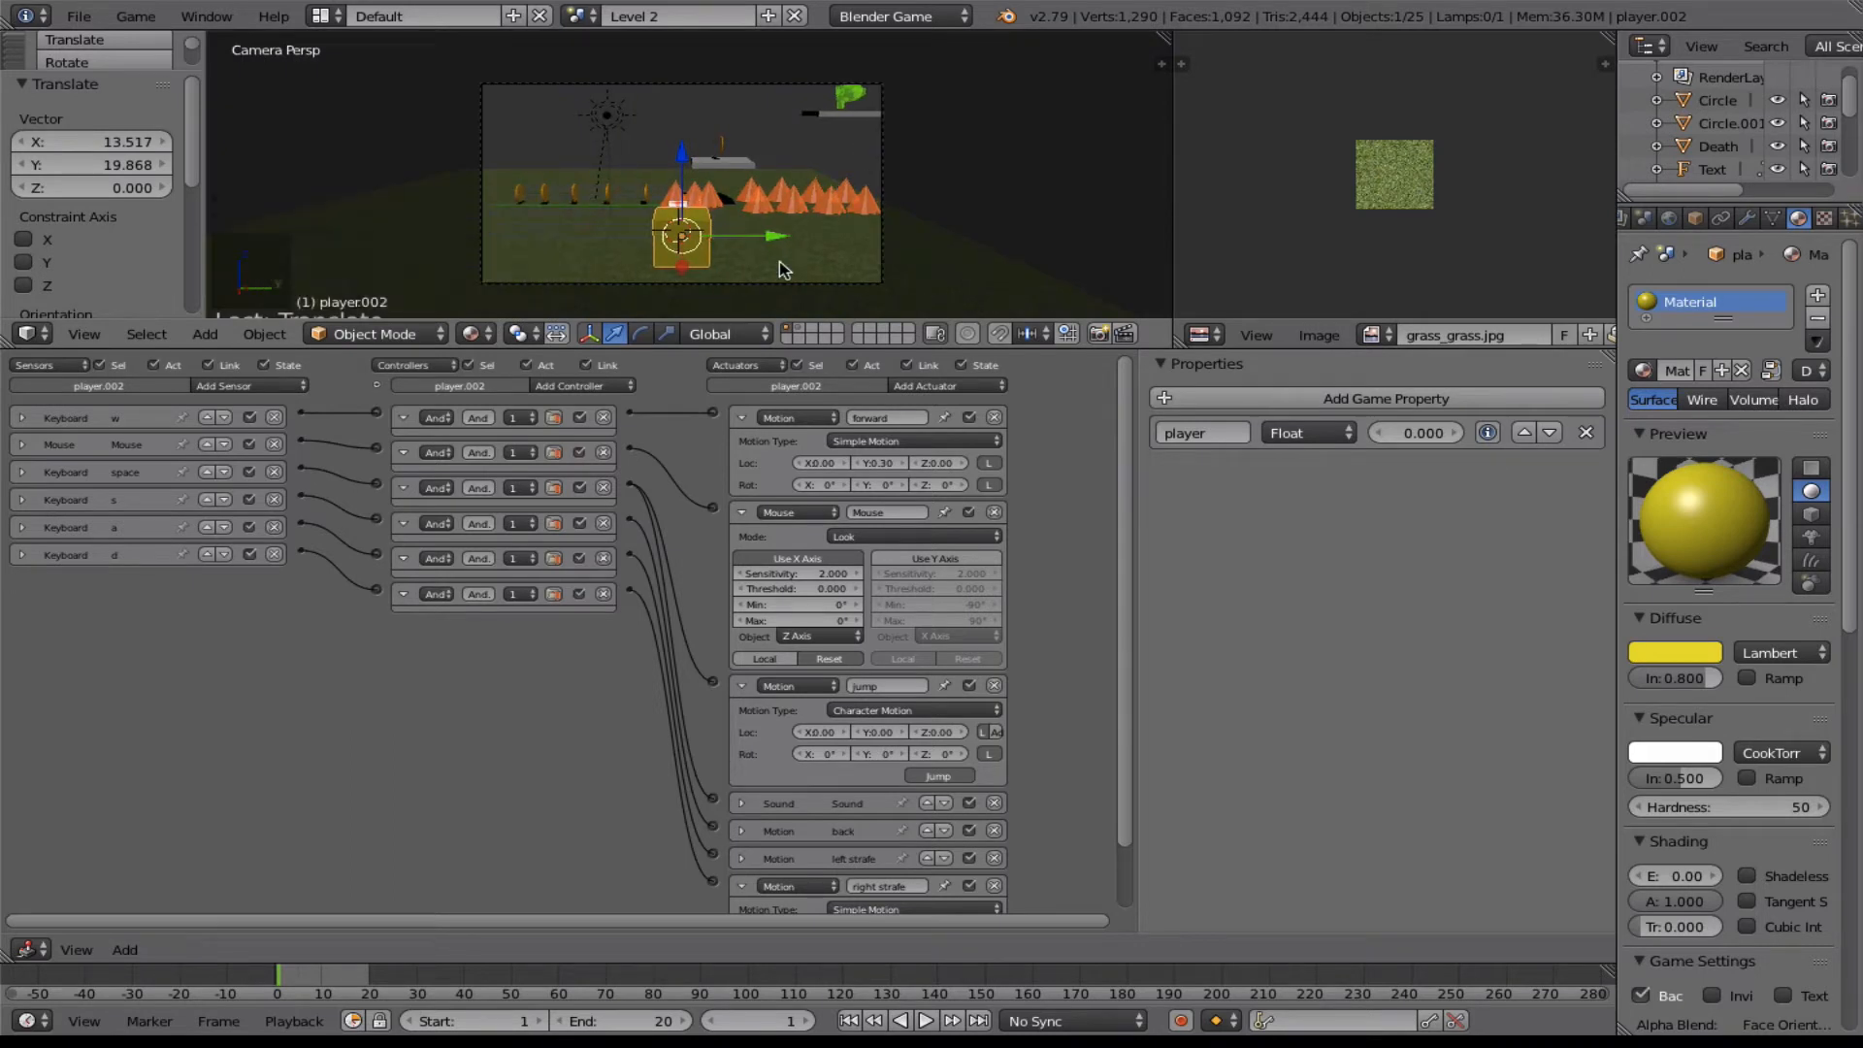
Switch to the Game scene and select the game controller object to look through its logic bricks.
click(579, 16)
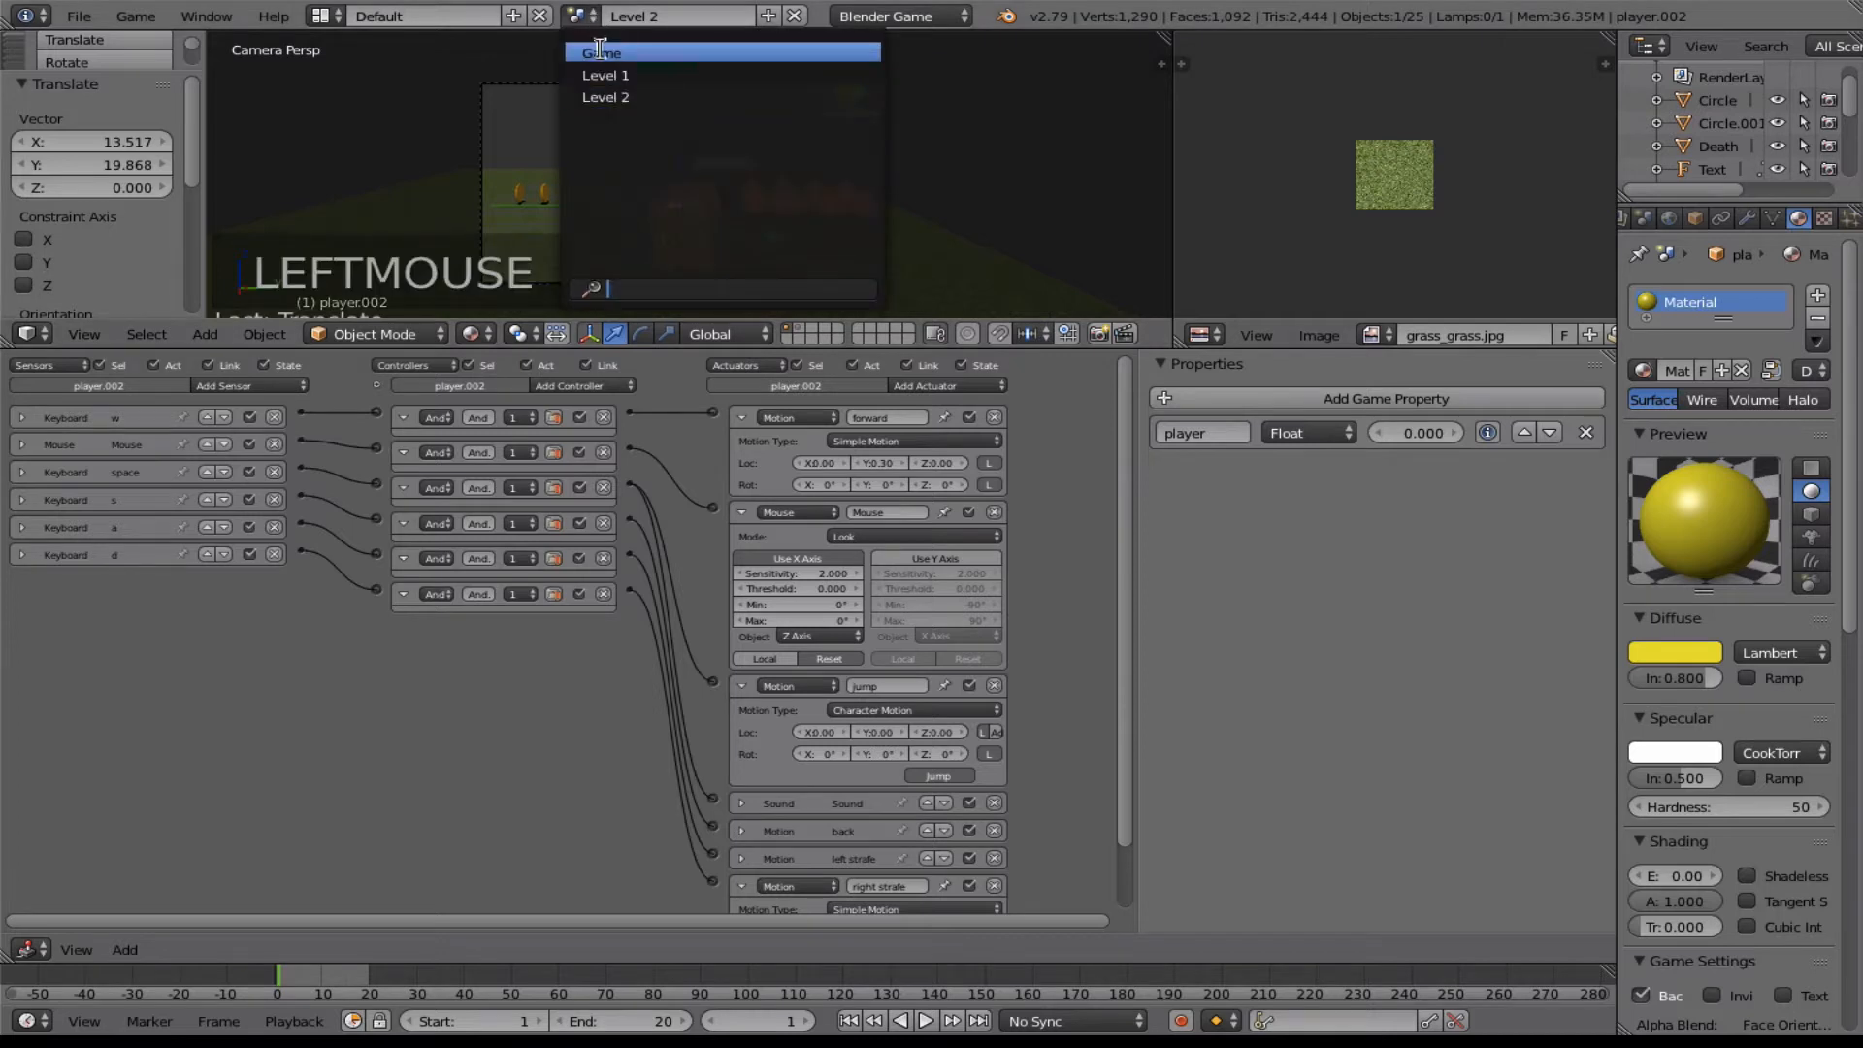
click(601, 52)
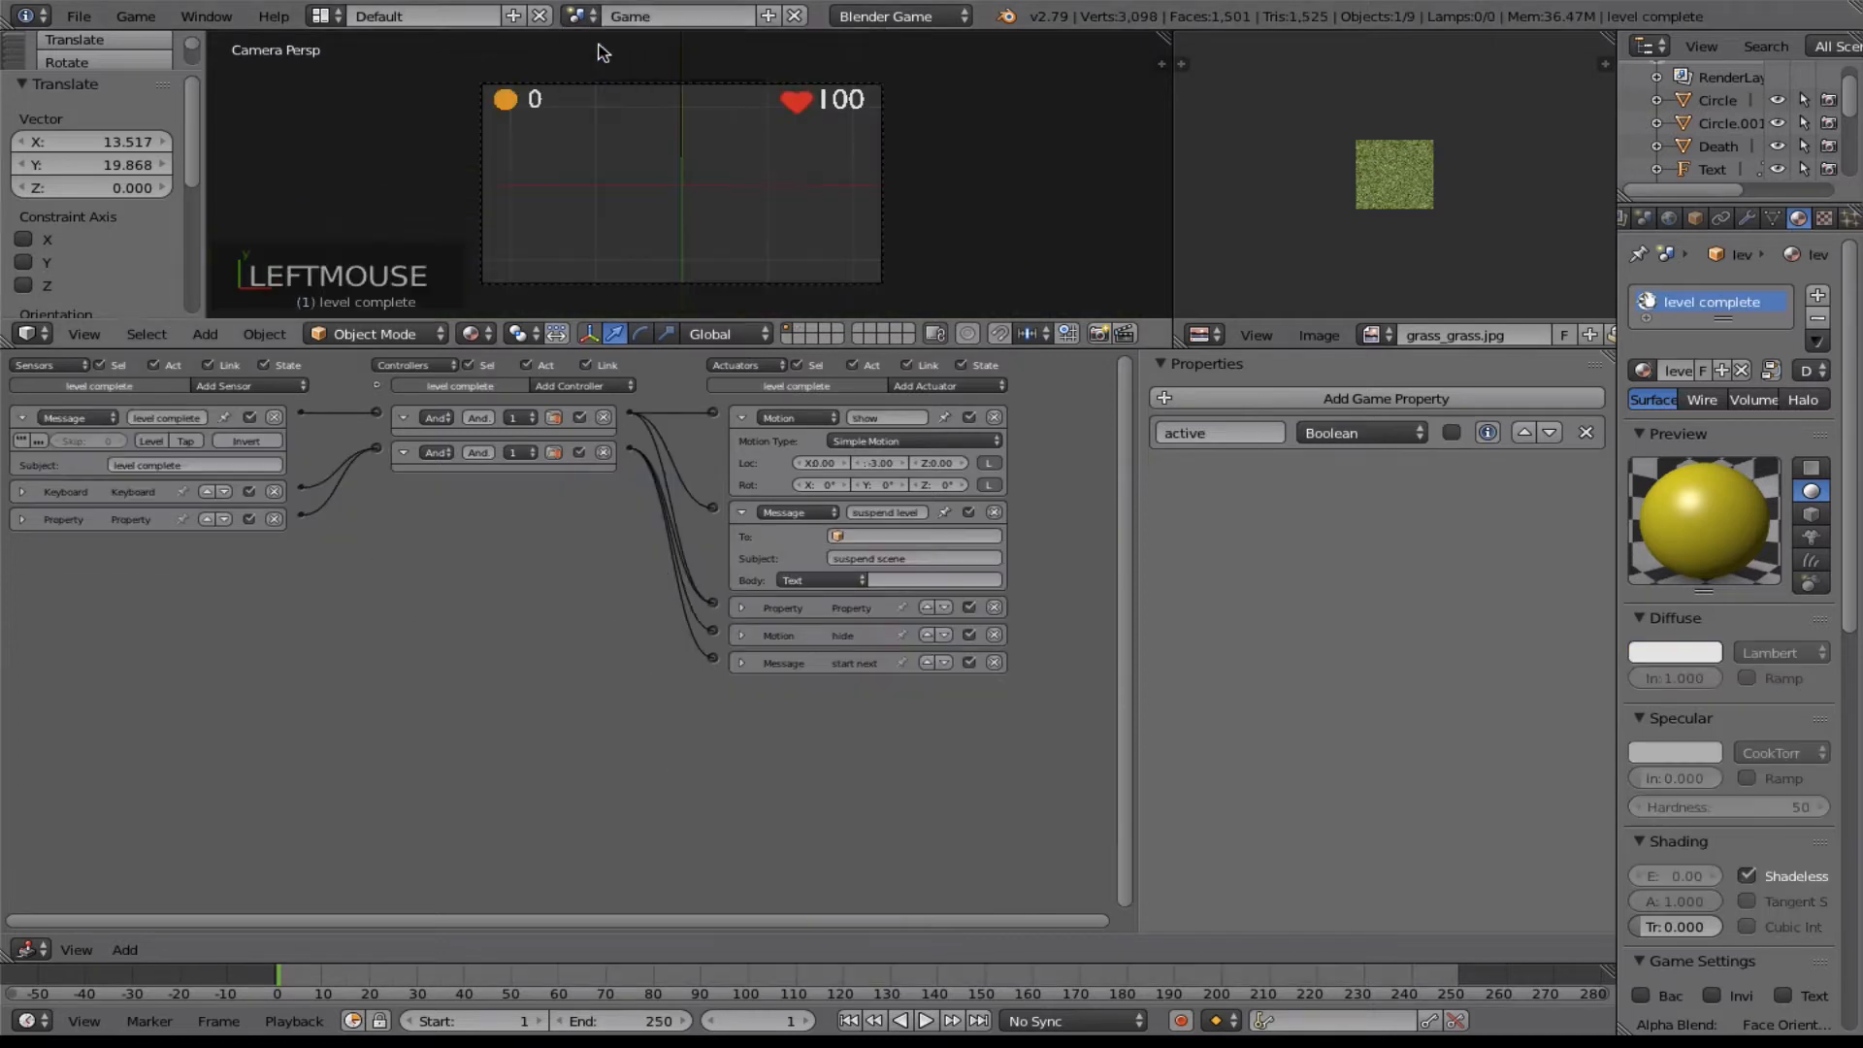
right_click(681, 109)
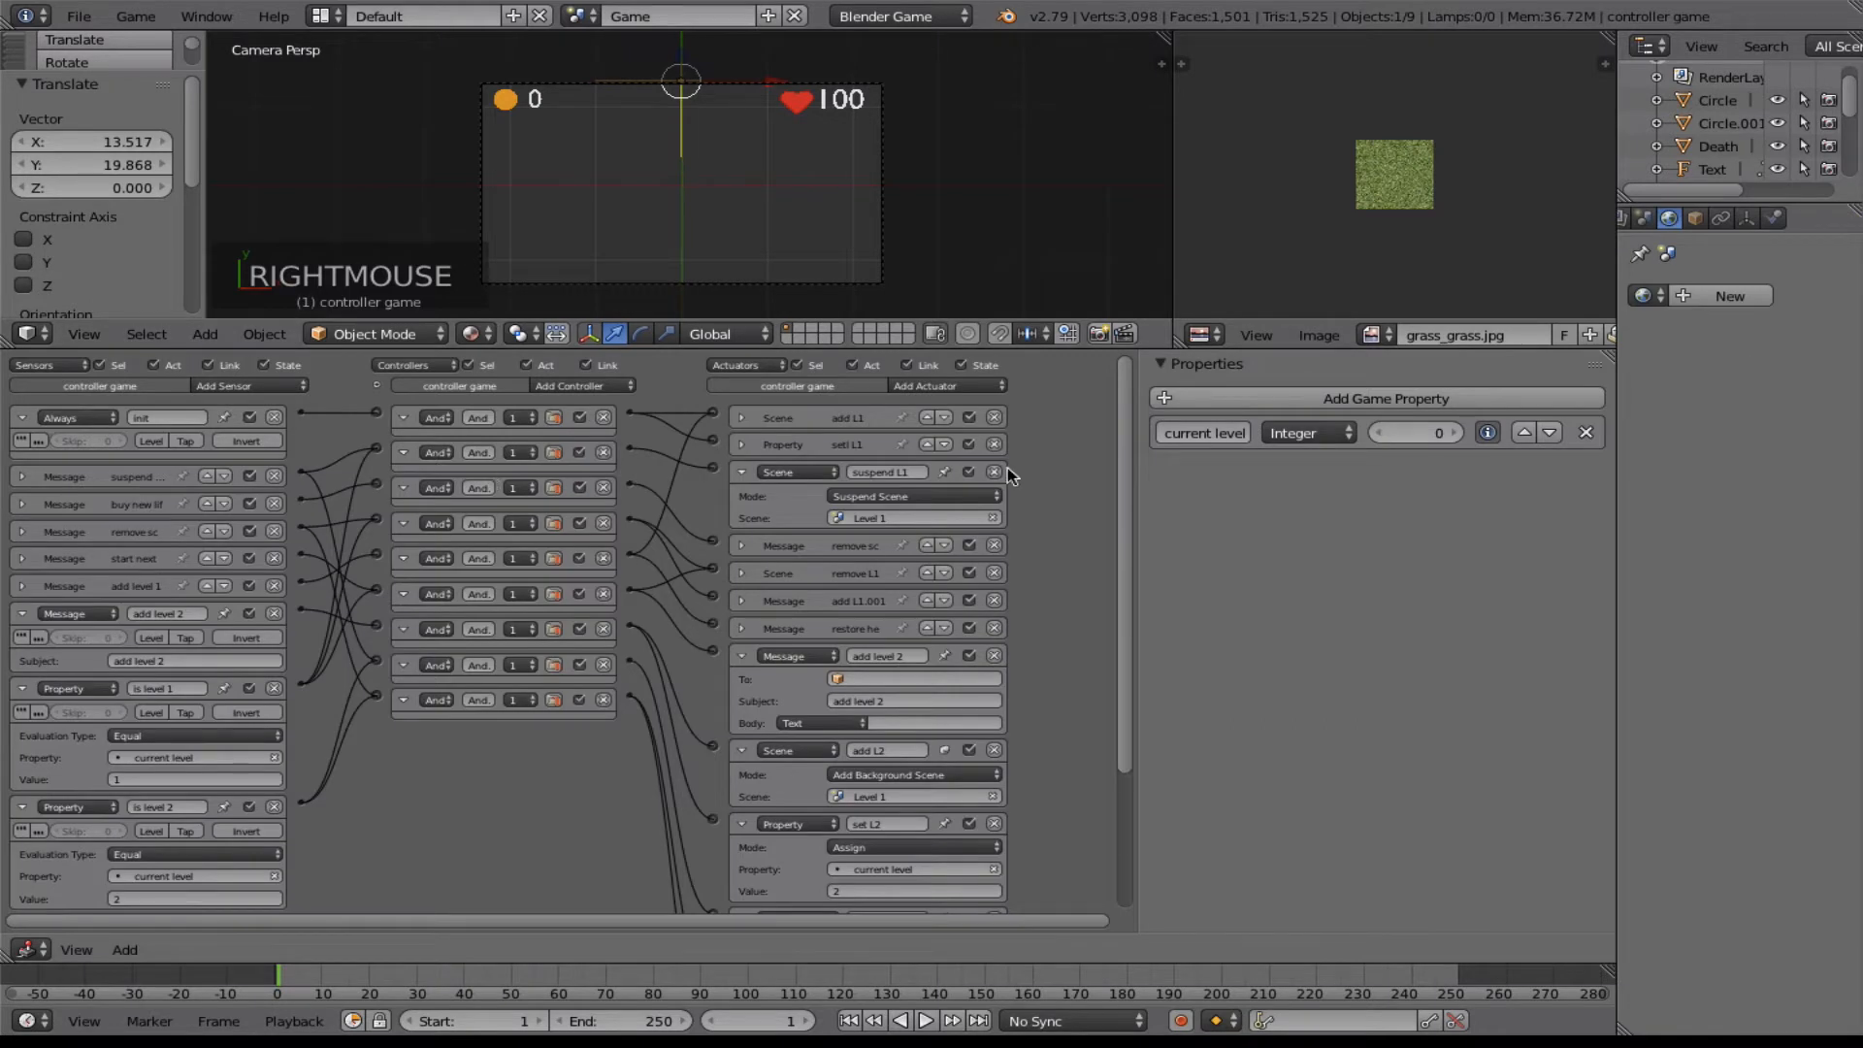
drag(1123, 451, 1109, 621)
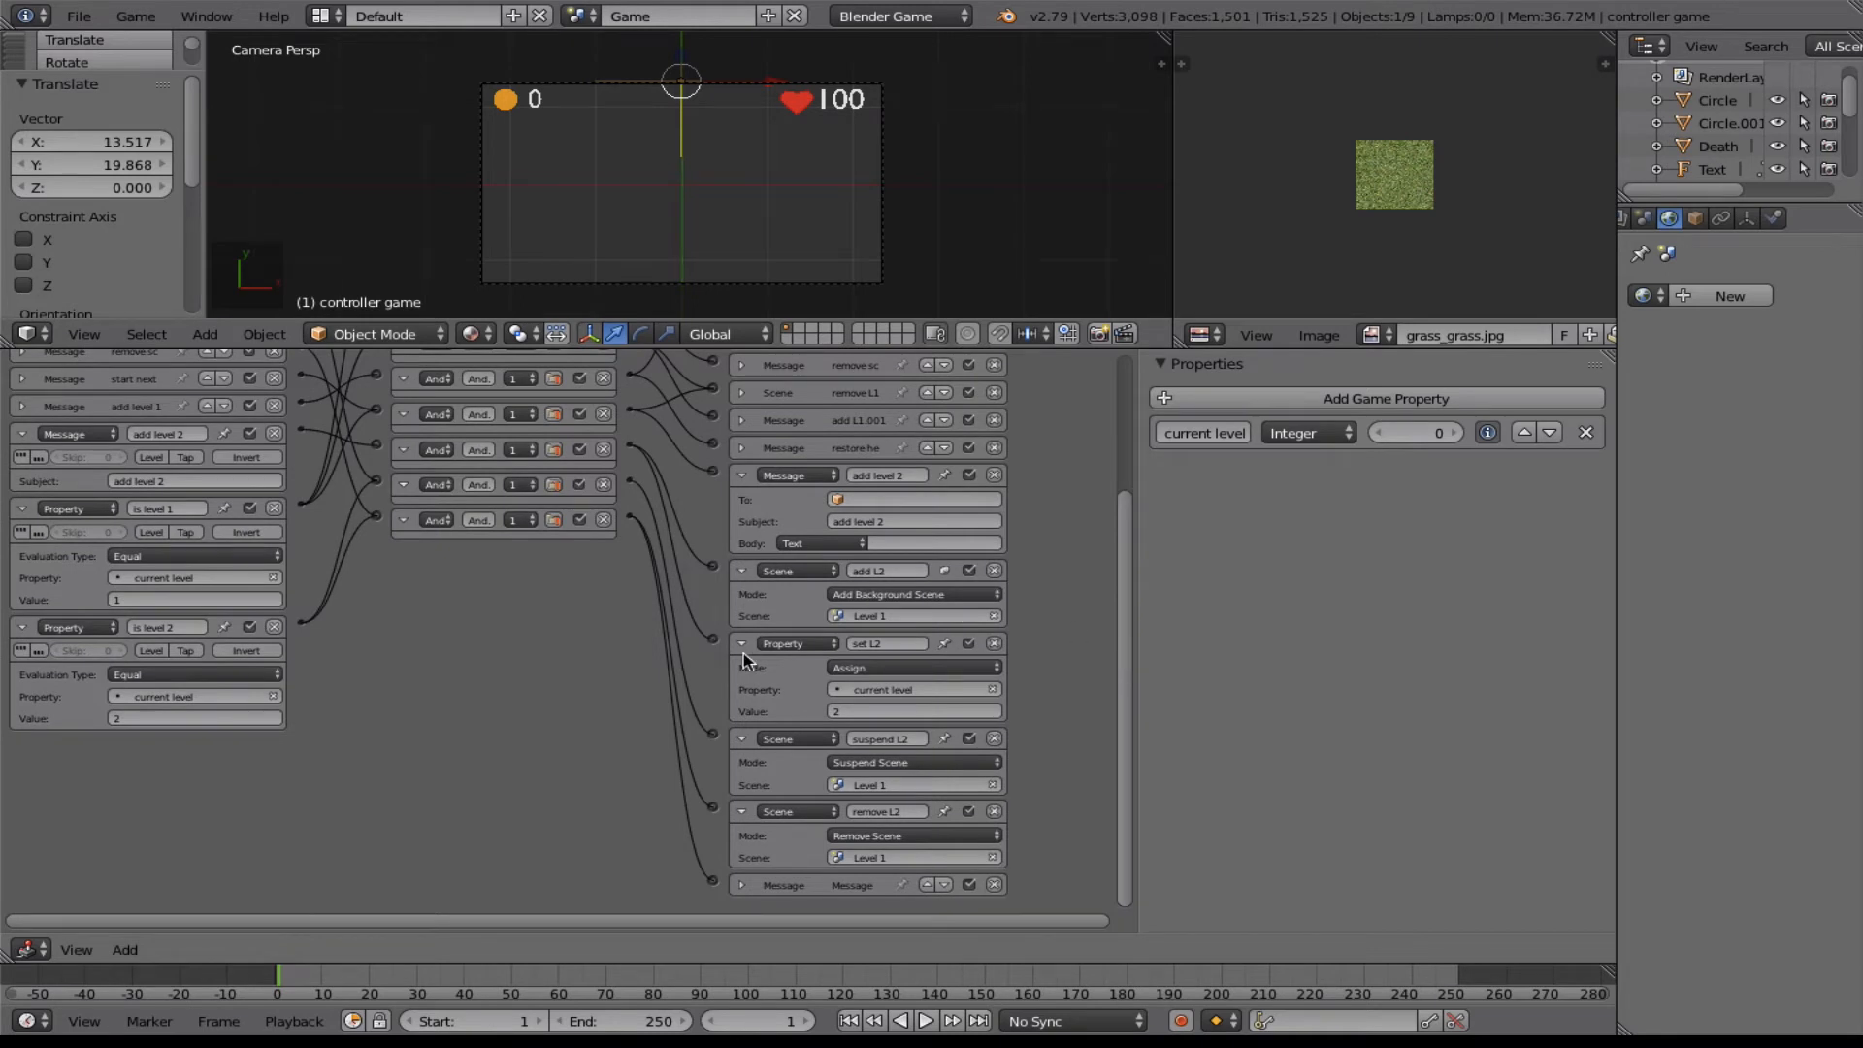
drag(1128, 604, 1093, 466)
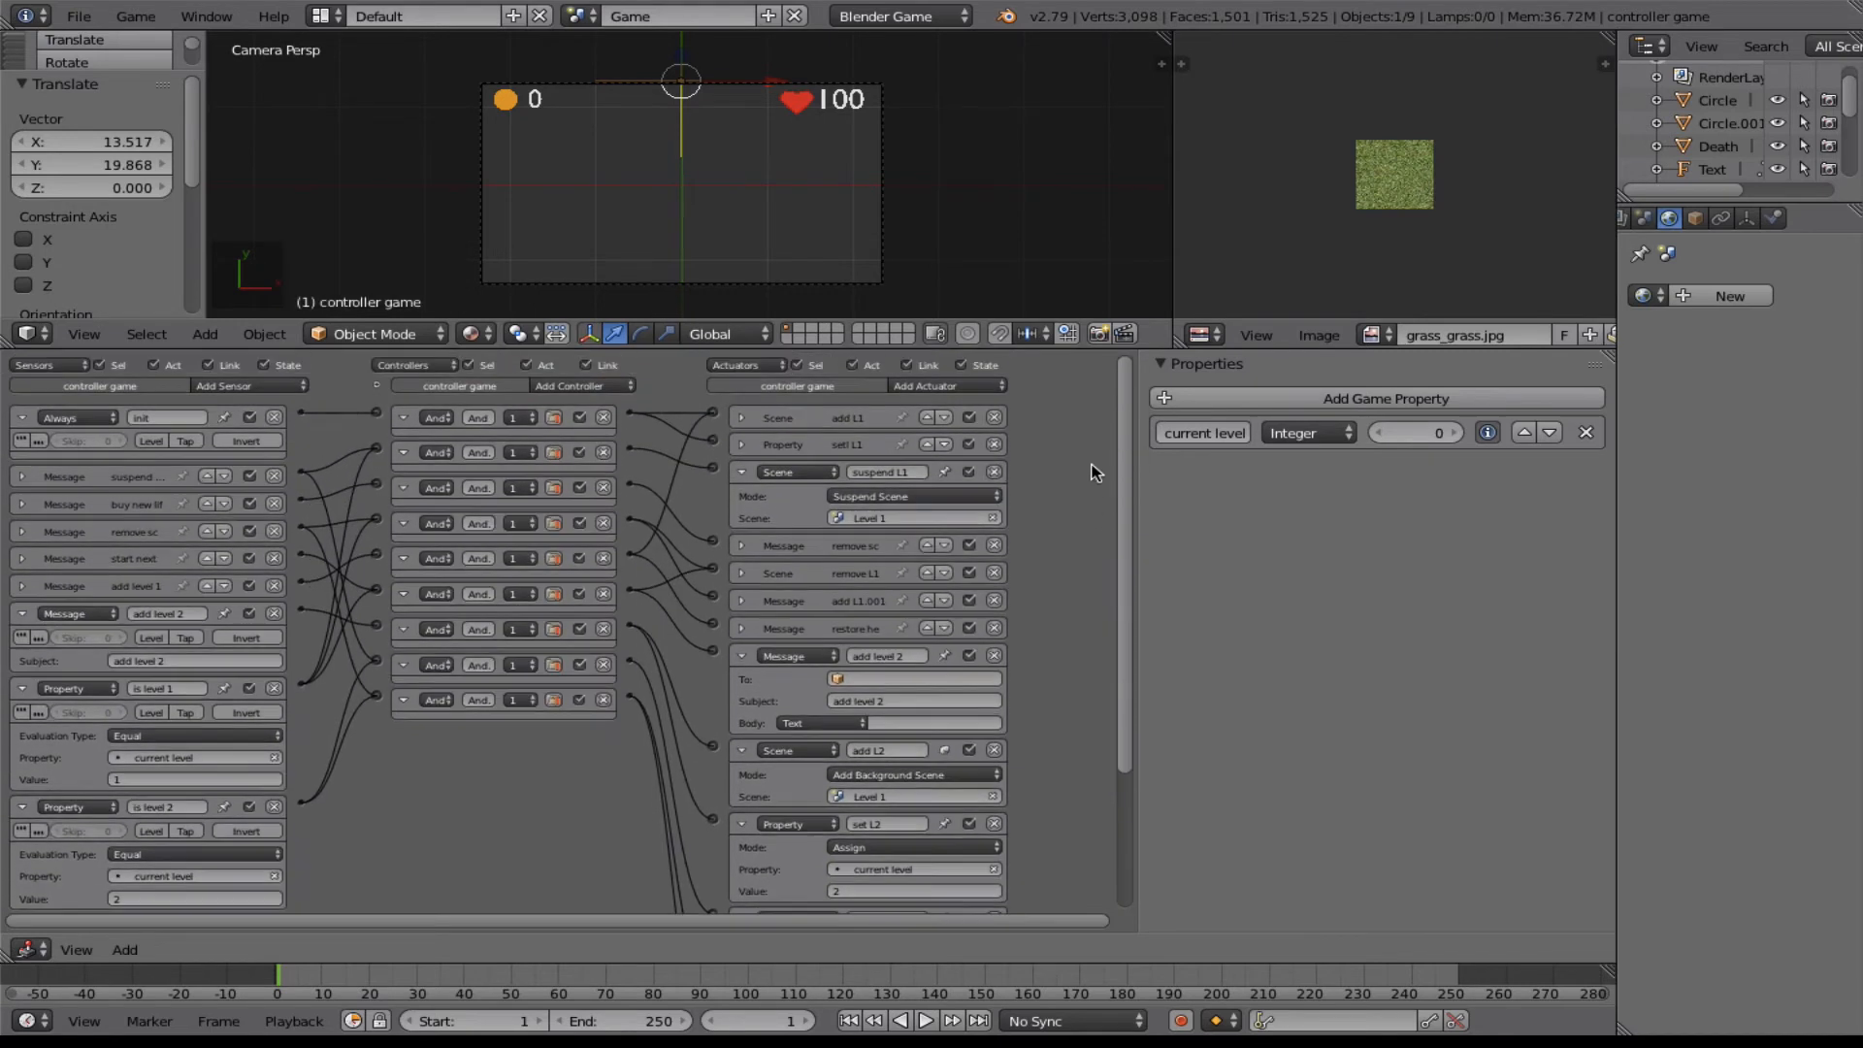
Inspect the controller's suspend L1, remove L1 and add L1 scene actuators in expanded form.
click(741, 473)
click(741, 473)
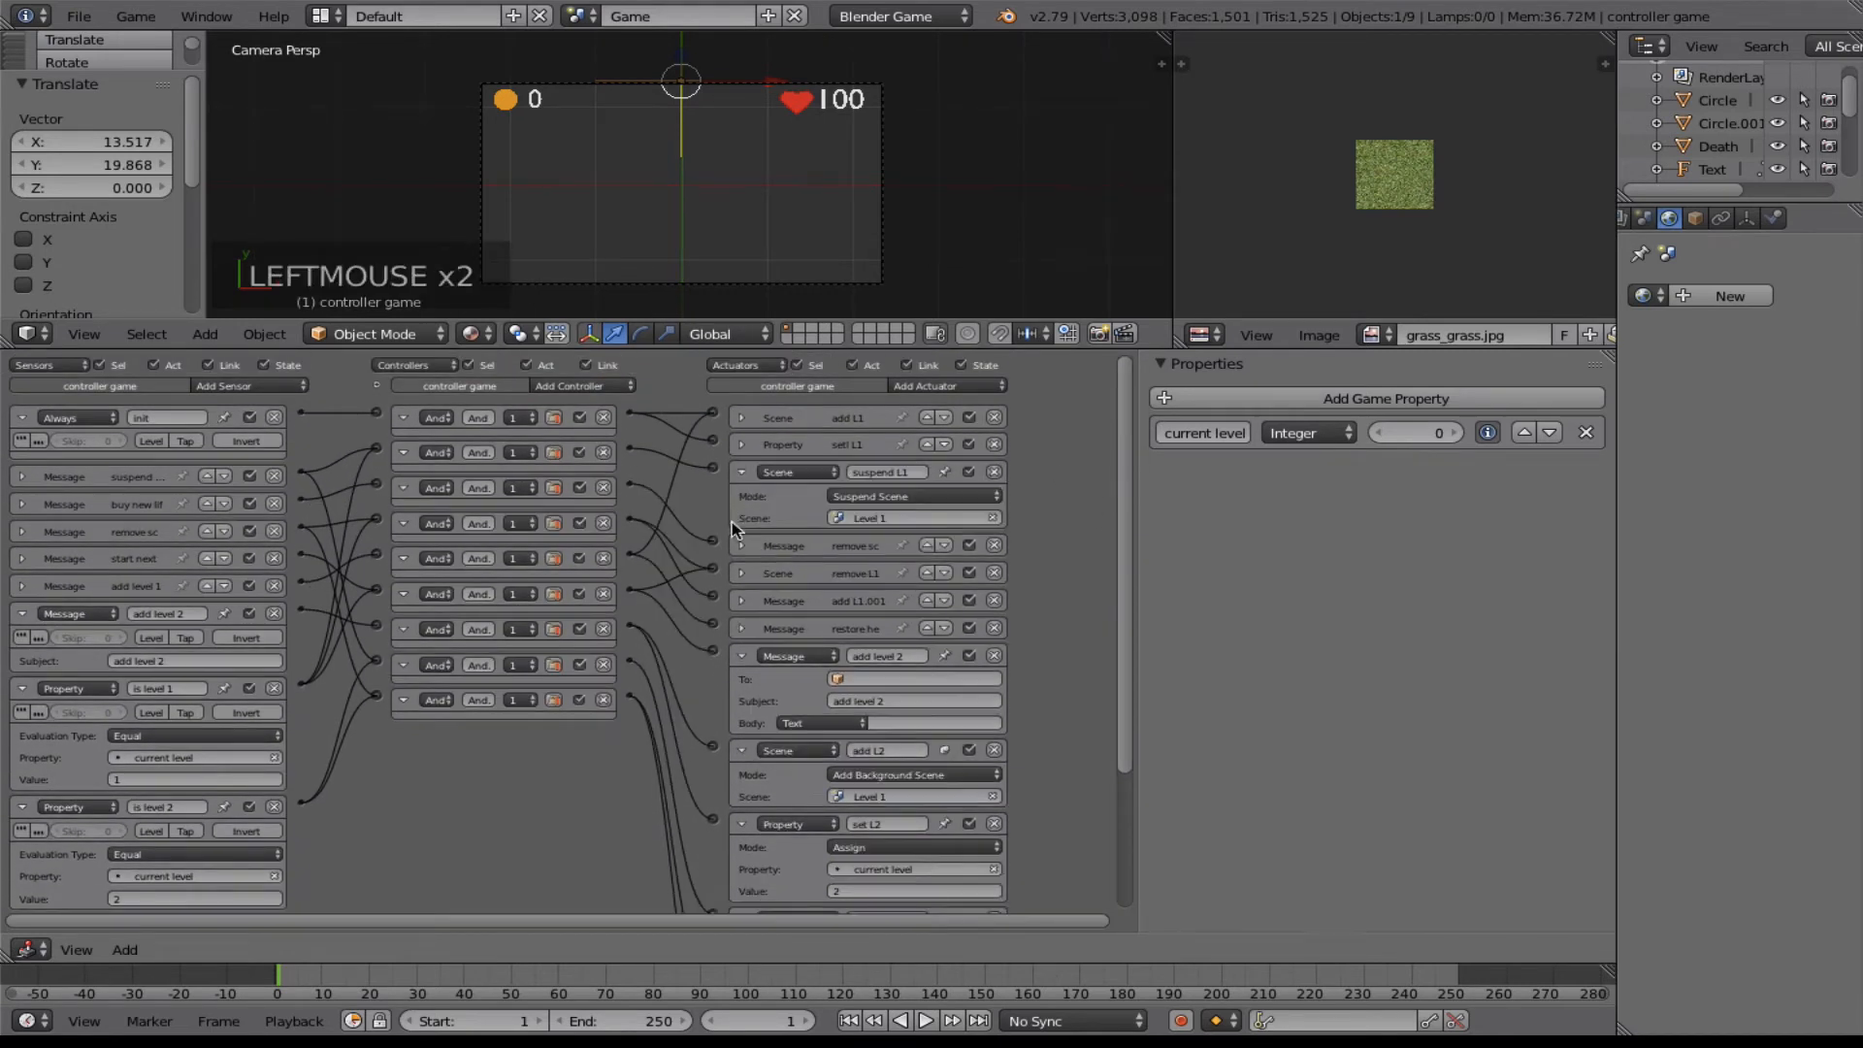
click(731, 574)
click(739, 573)
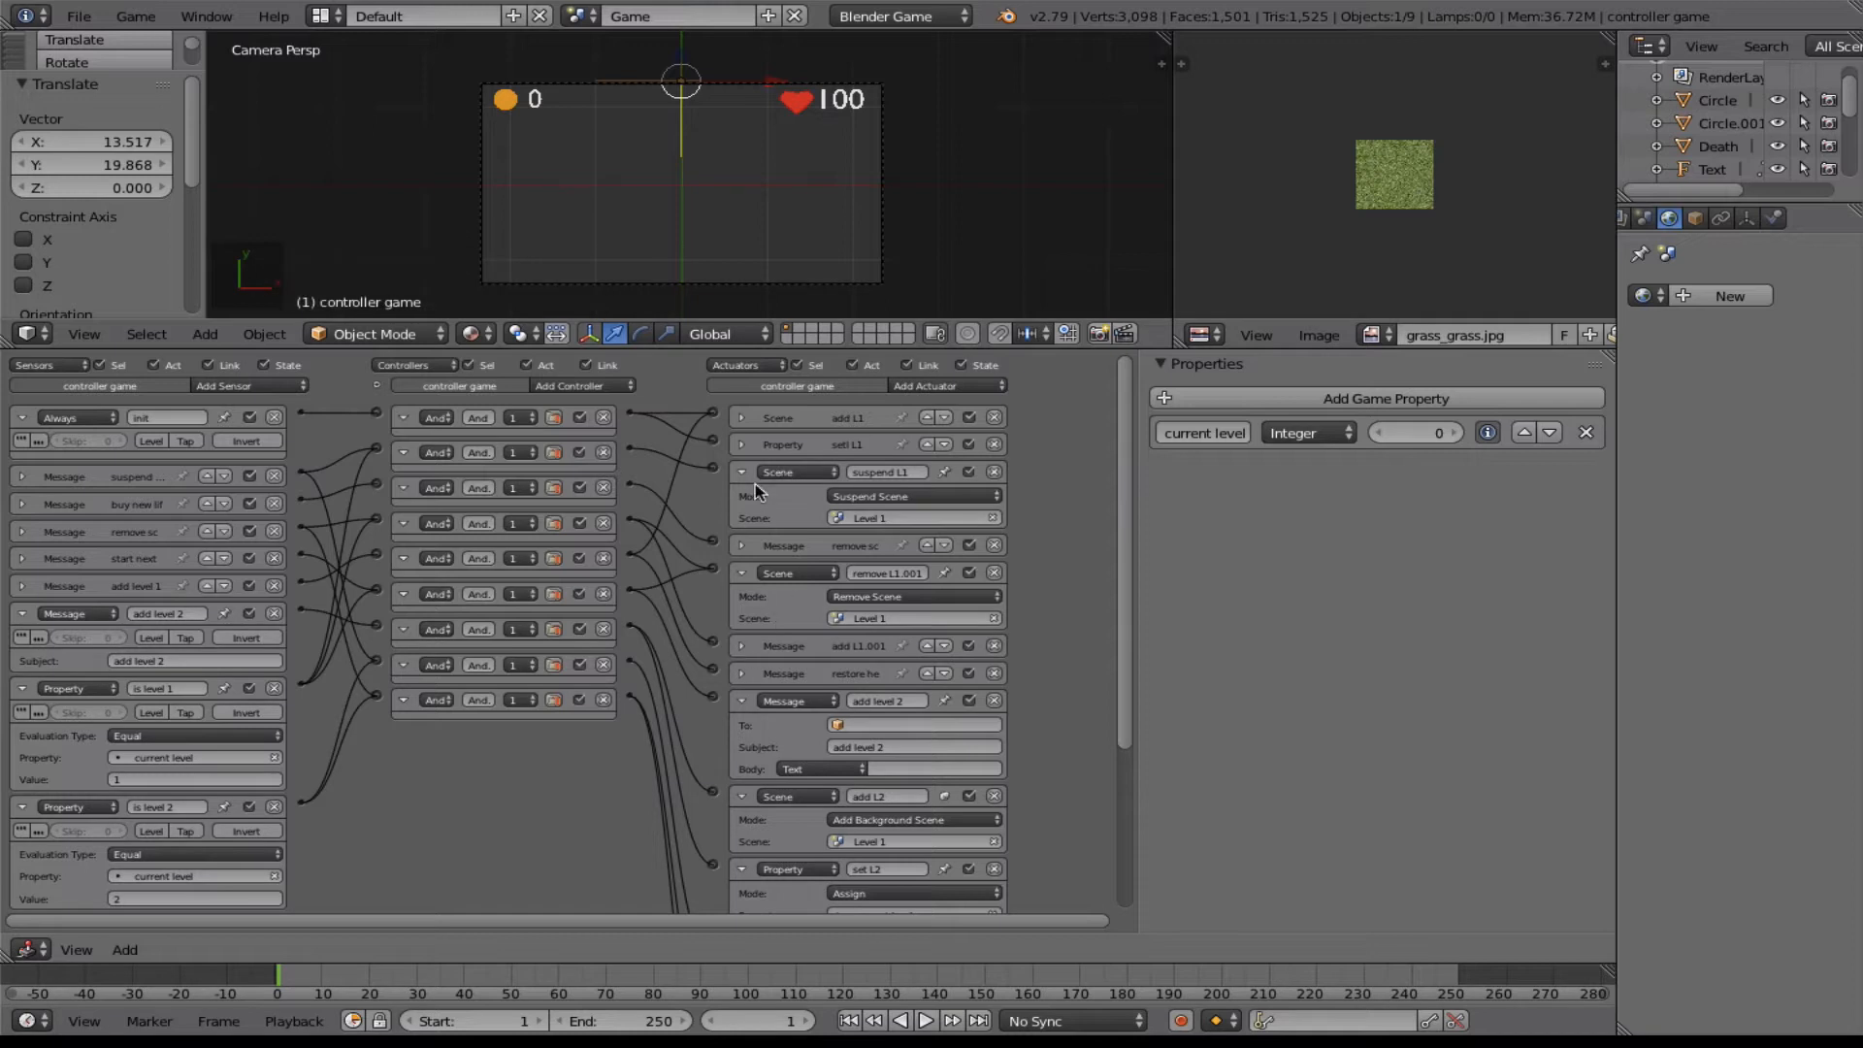
click(738, 419)
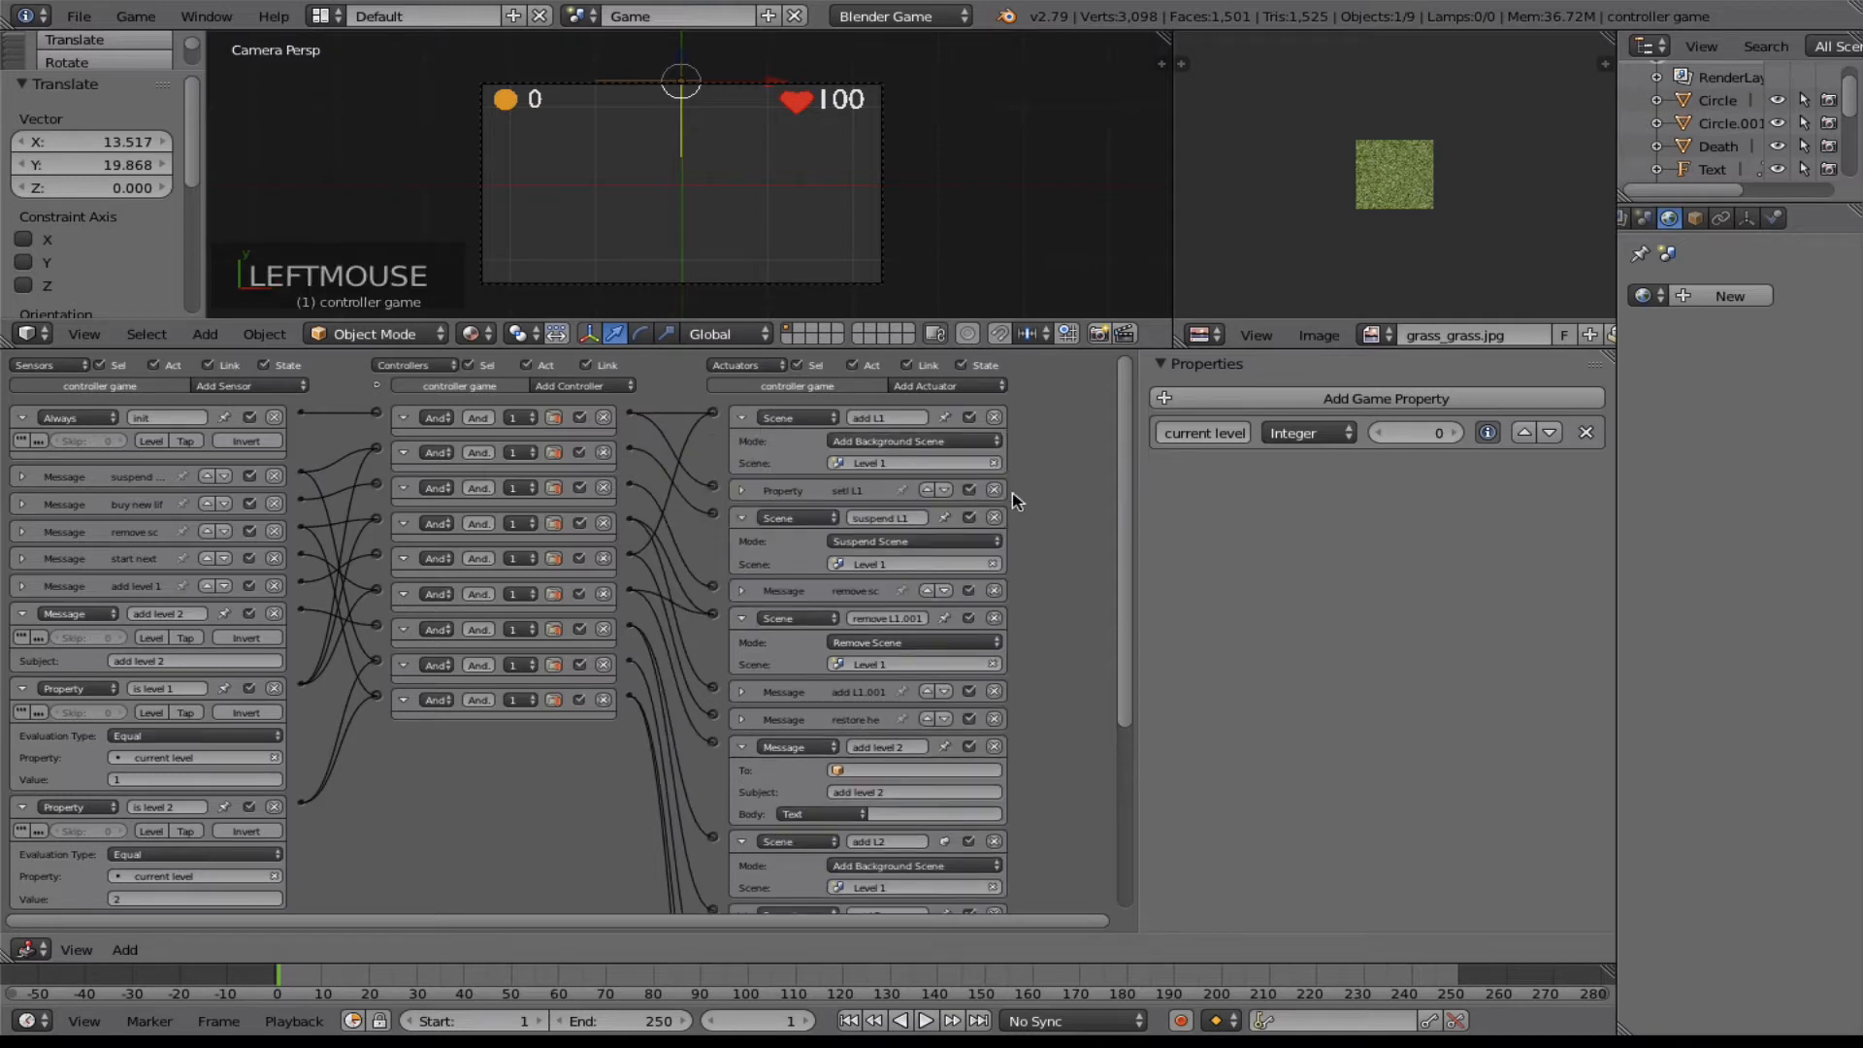
Set the scene of the controller's add L2 actuator to Level 2.
drag(1123, 463, 1096, 665)
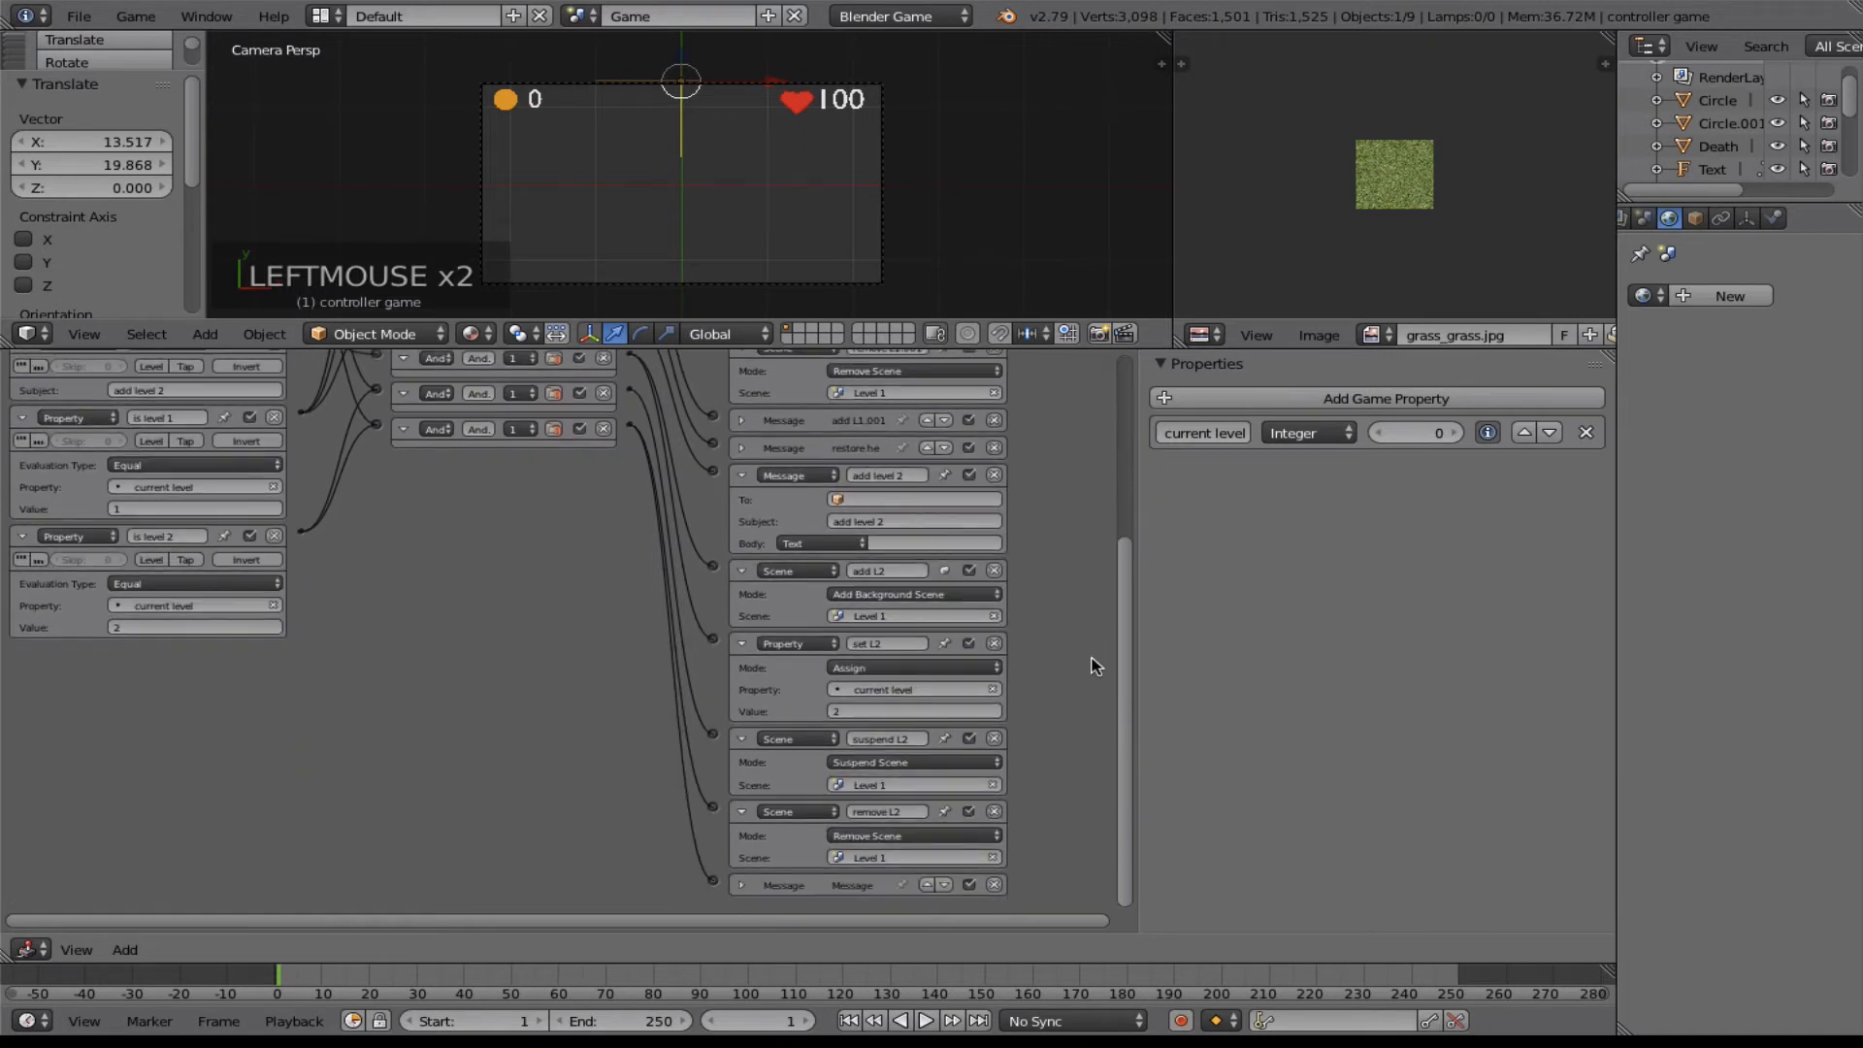
click(870, 618)
click(861, 670)
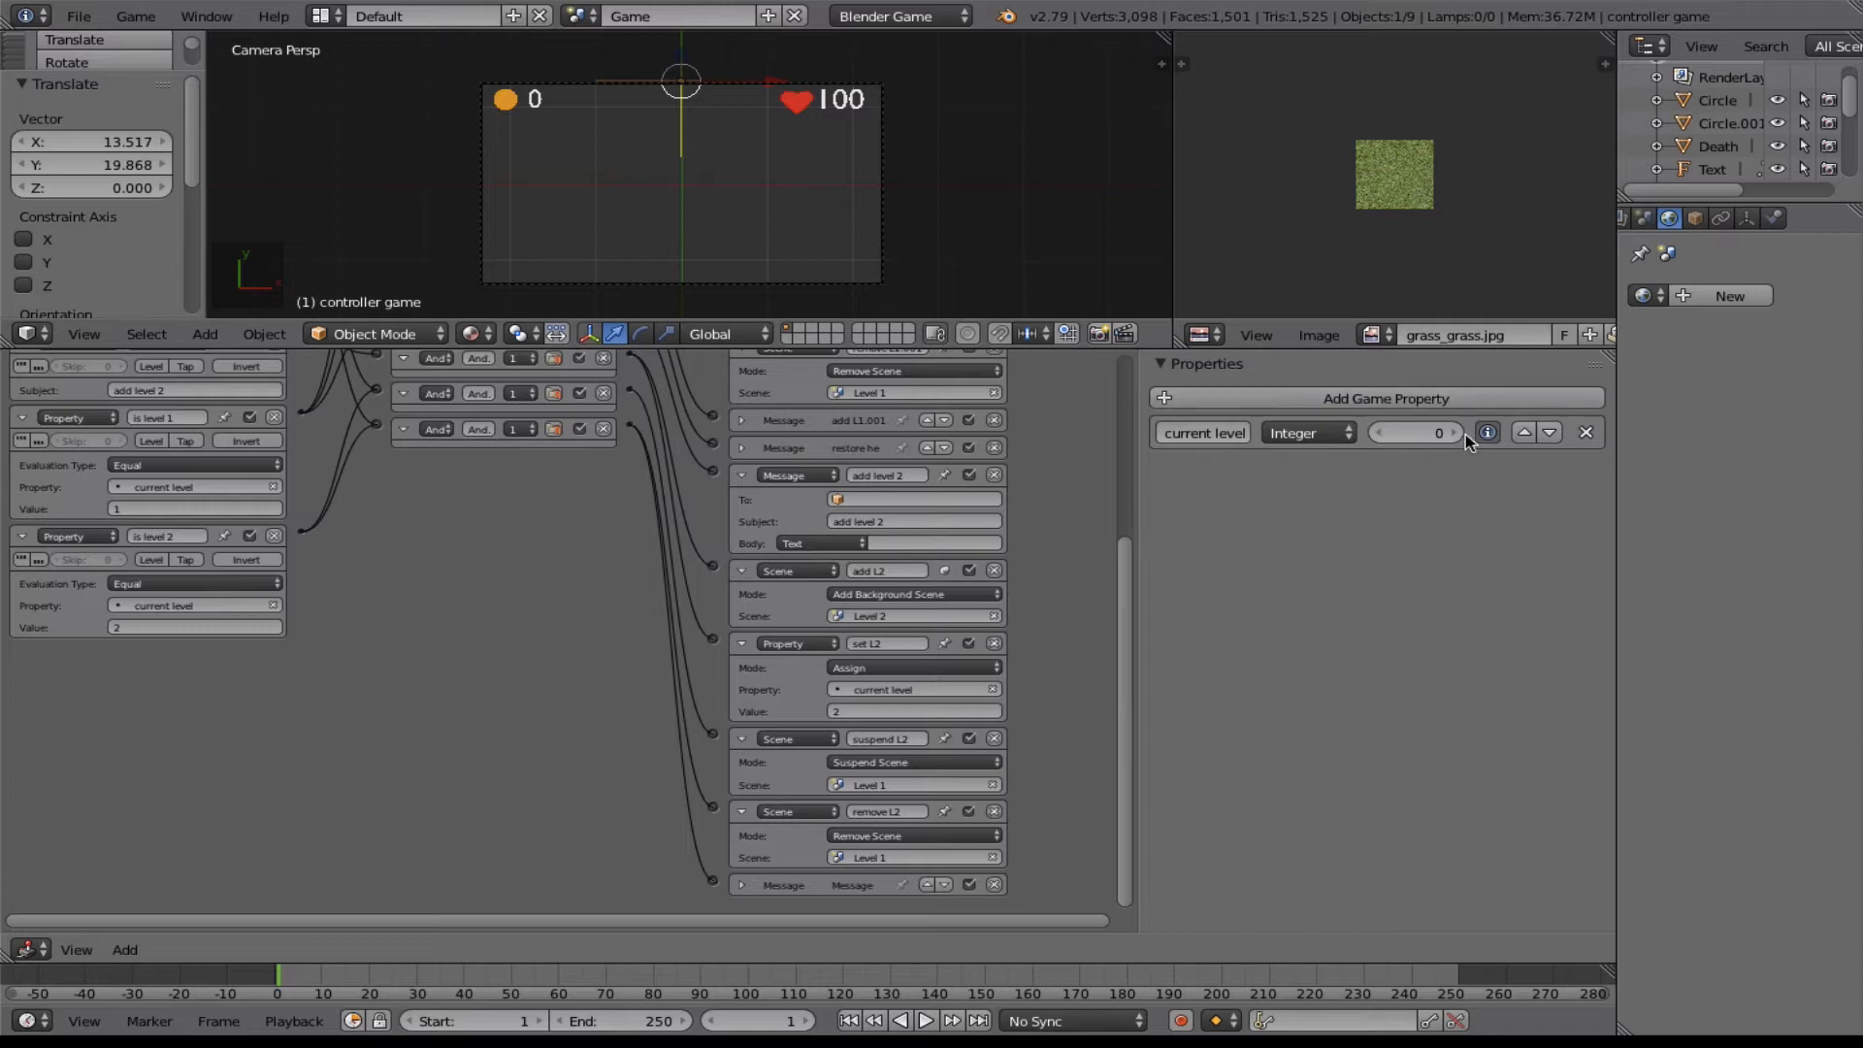
Inspect the property actuator that sets the current level for Level 1, and collapse it with the add L1 and suspend L1 actuators.
drag(1126, 633, 1121, 444)
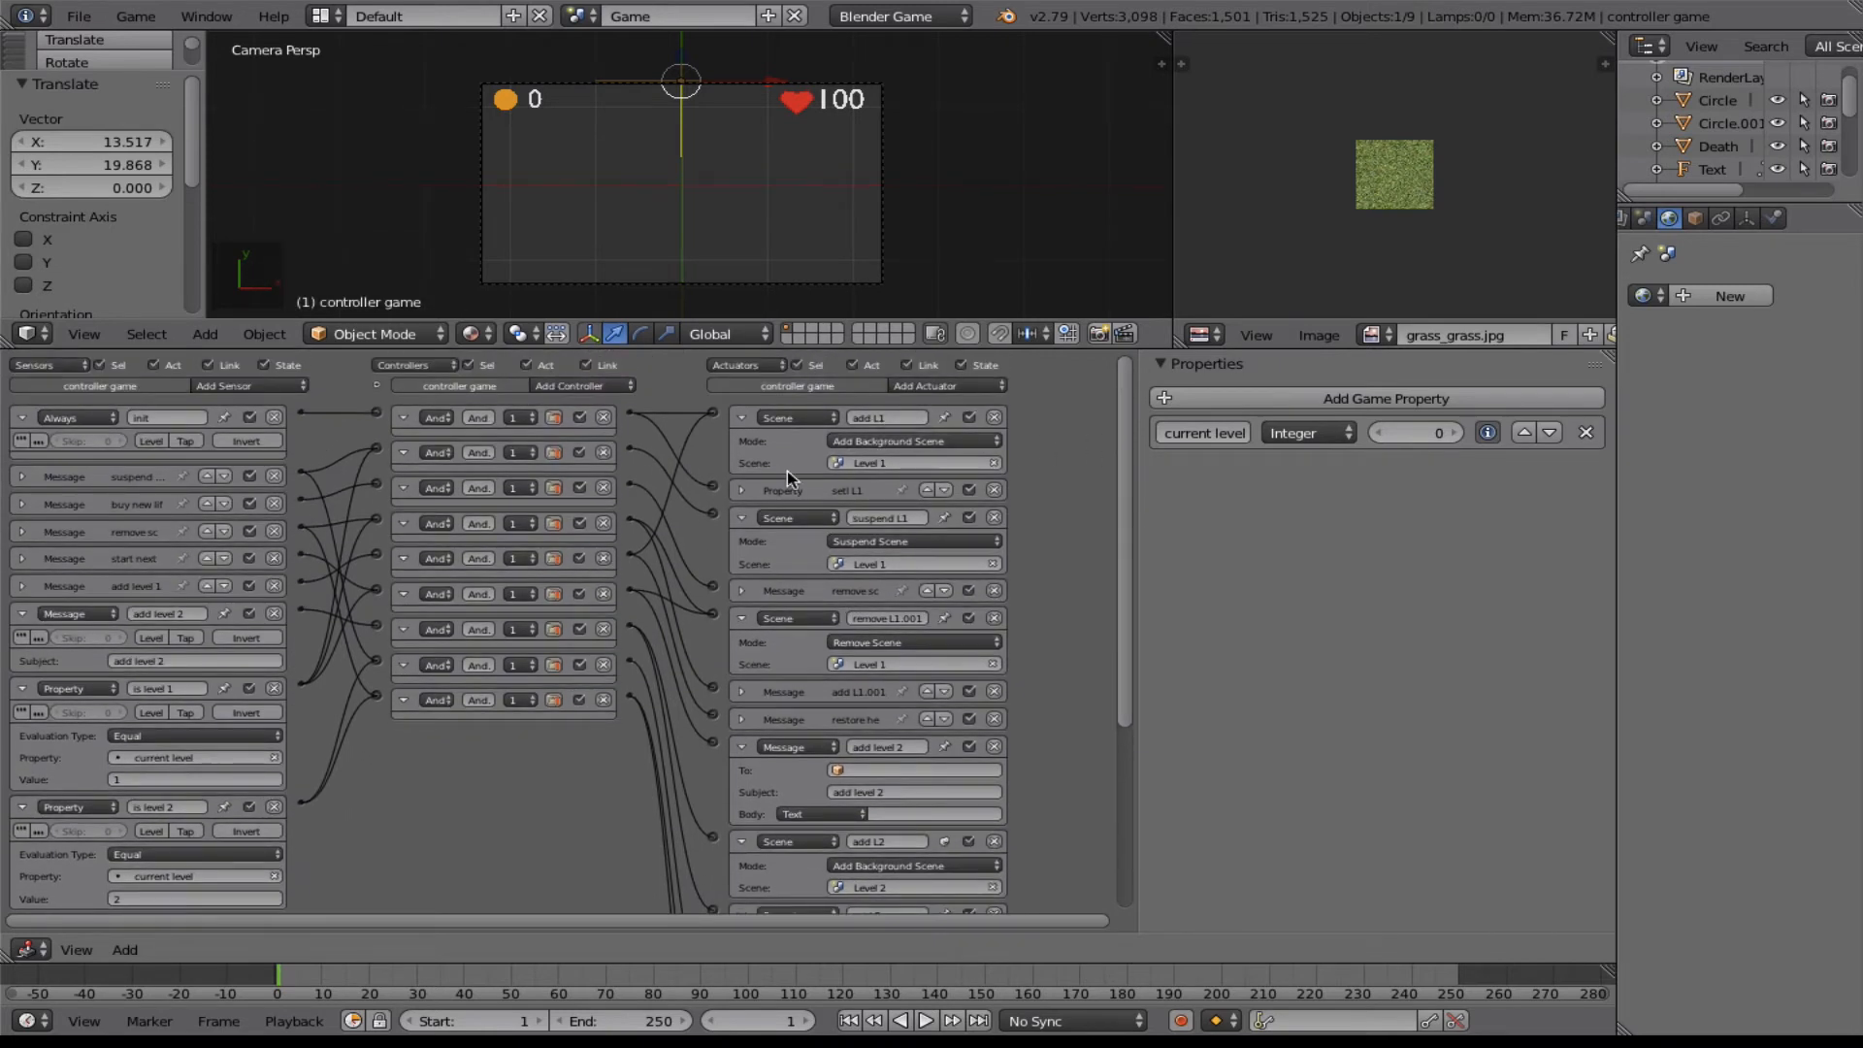
click(742, 490)
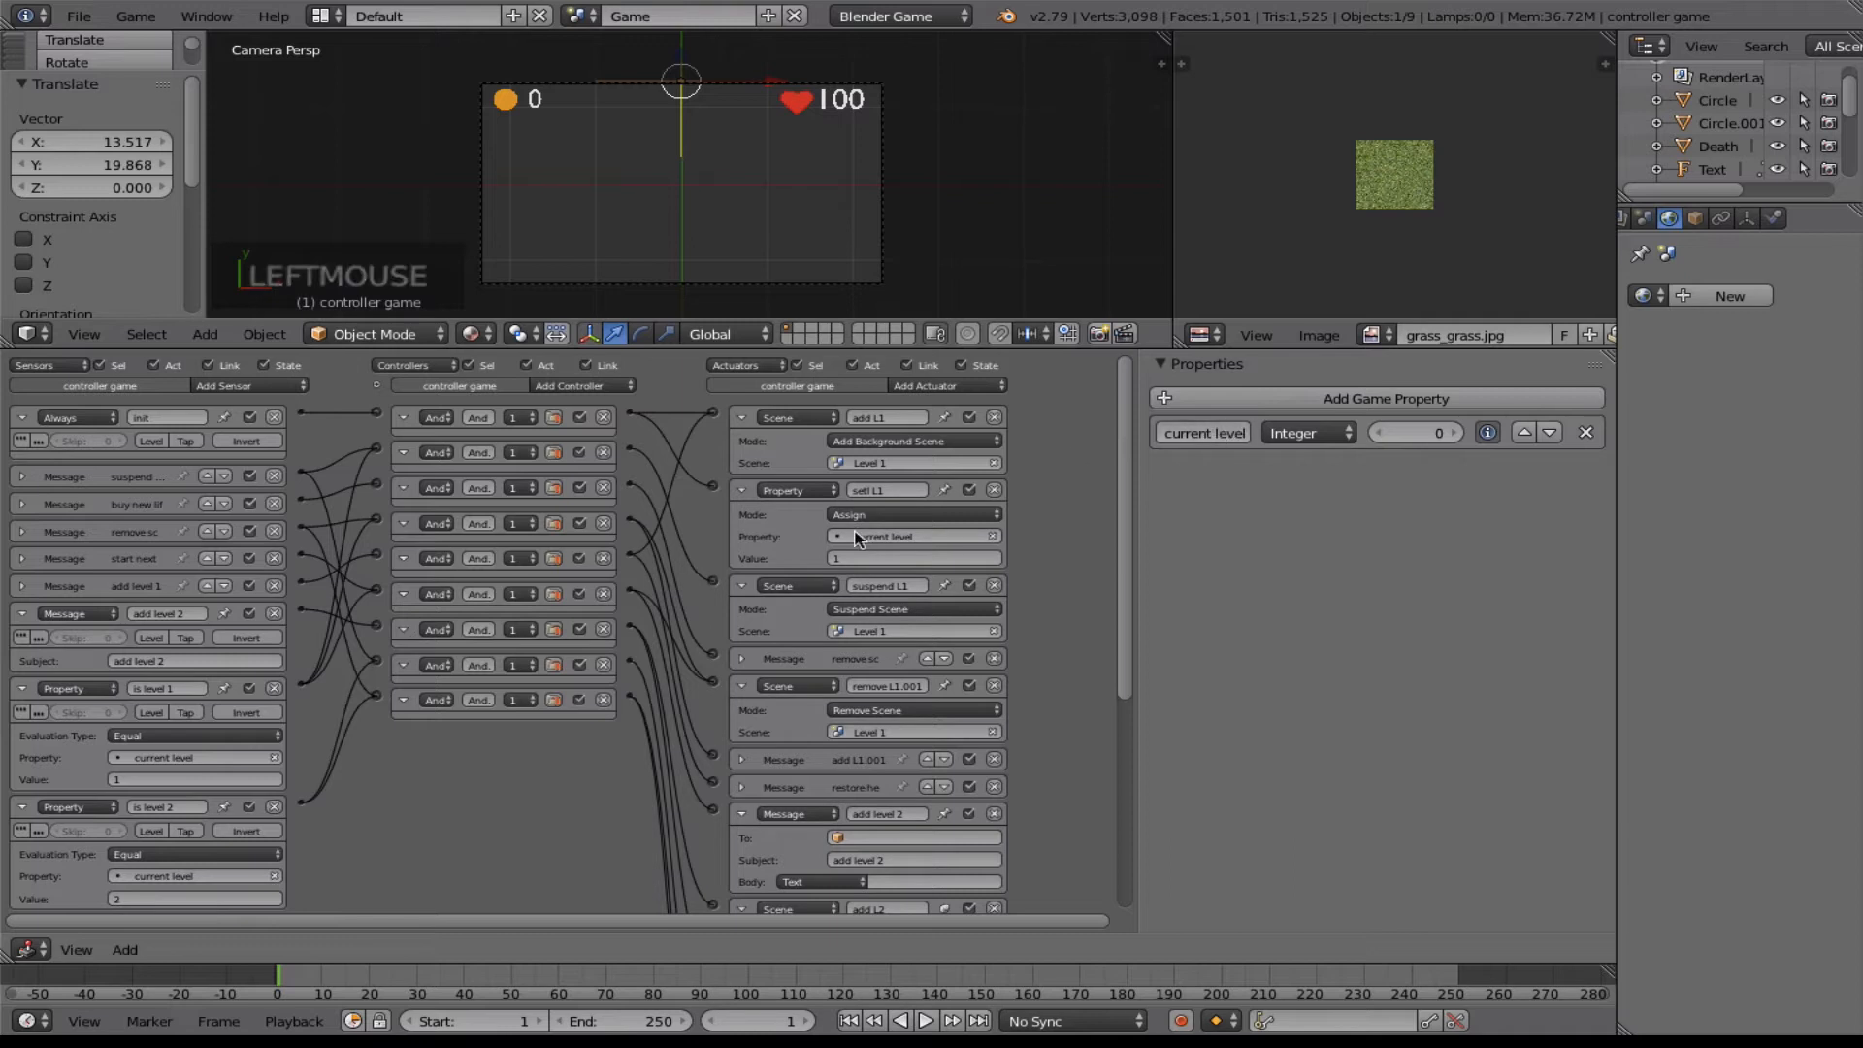
click(744, 491)
click(737, 418)
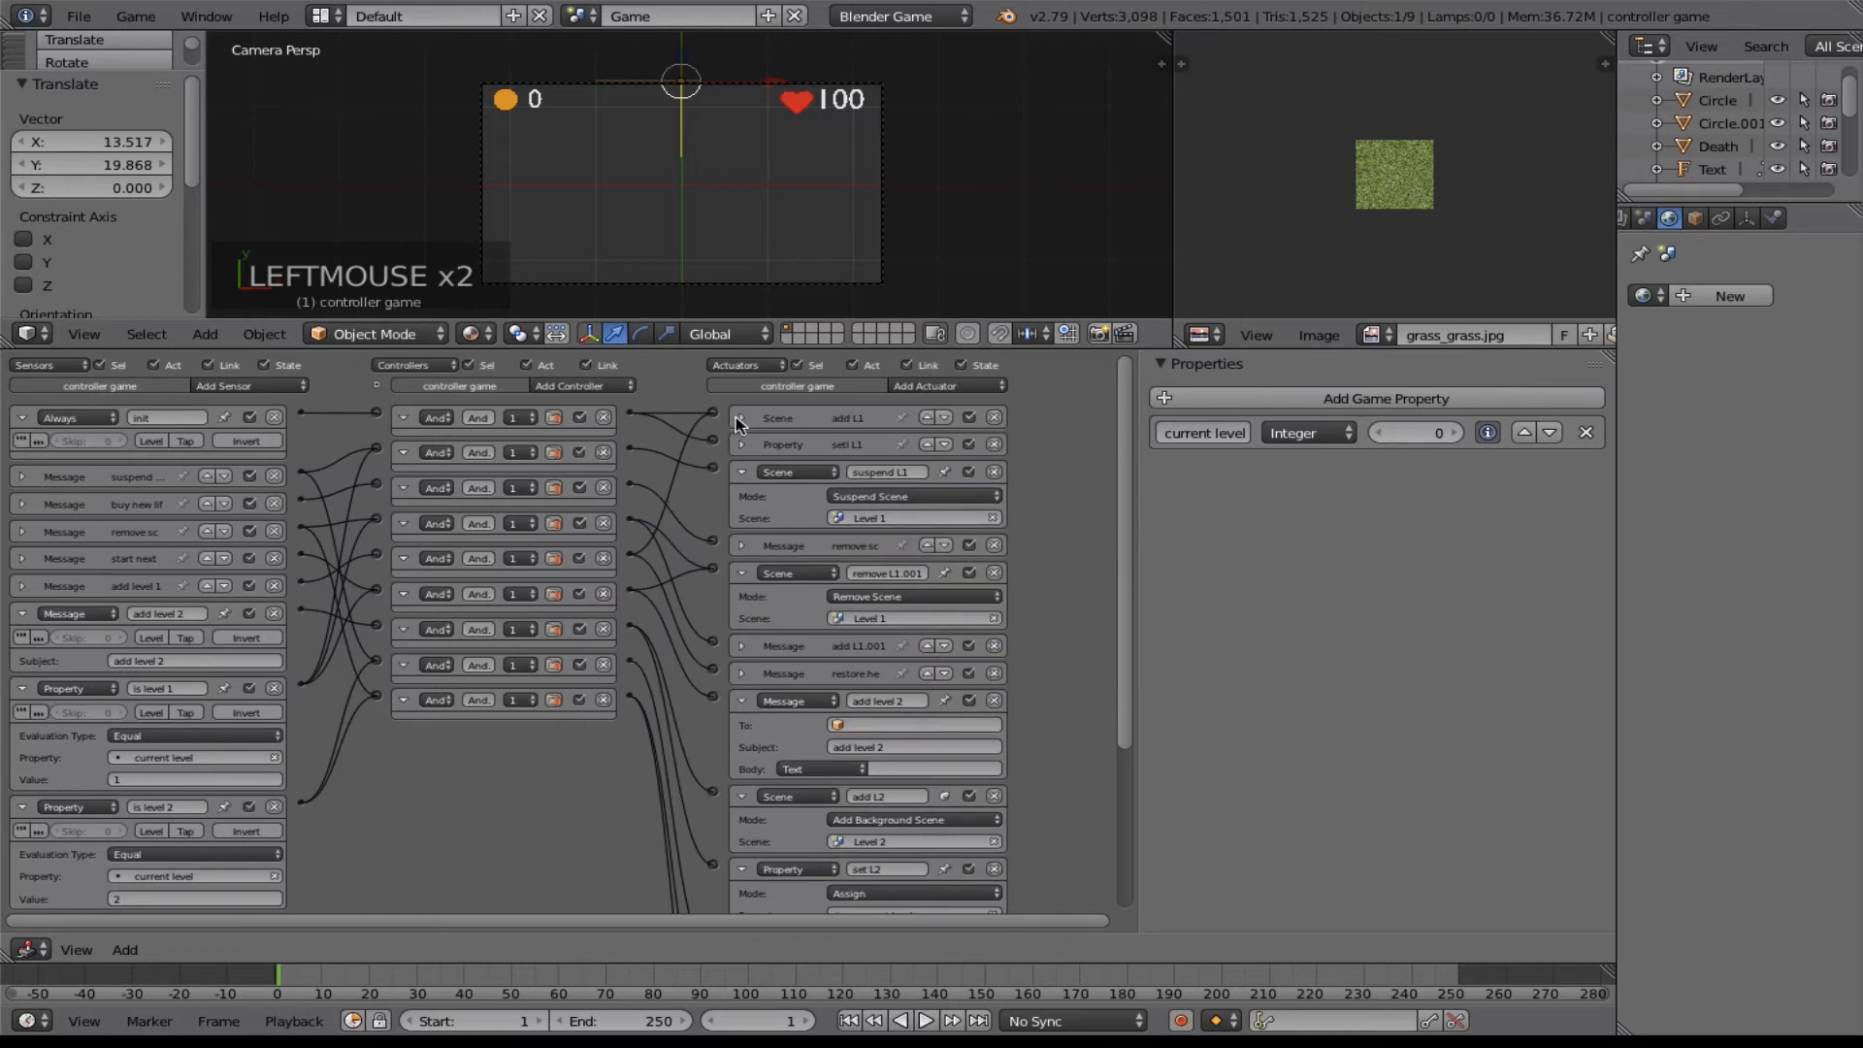
click(740, 471)
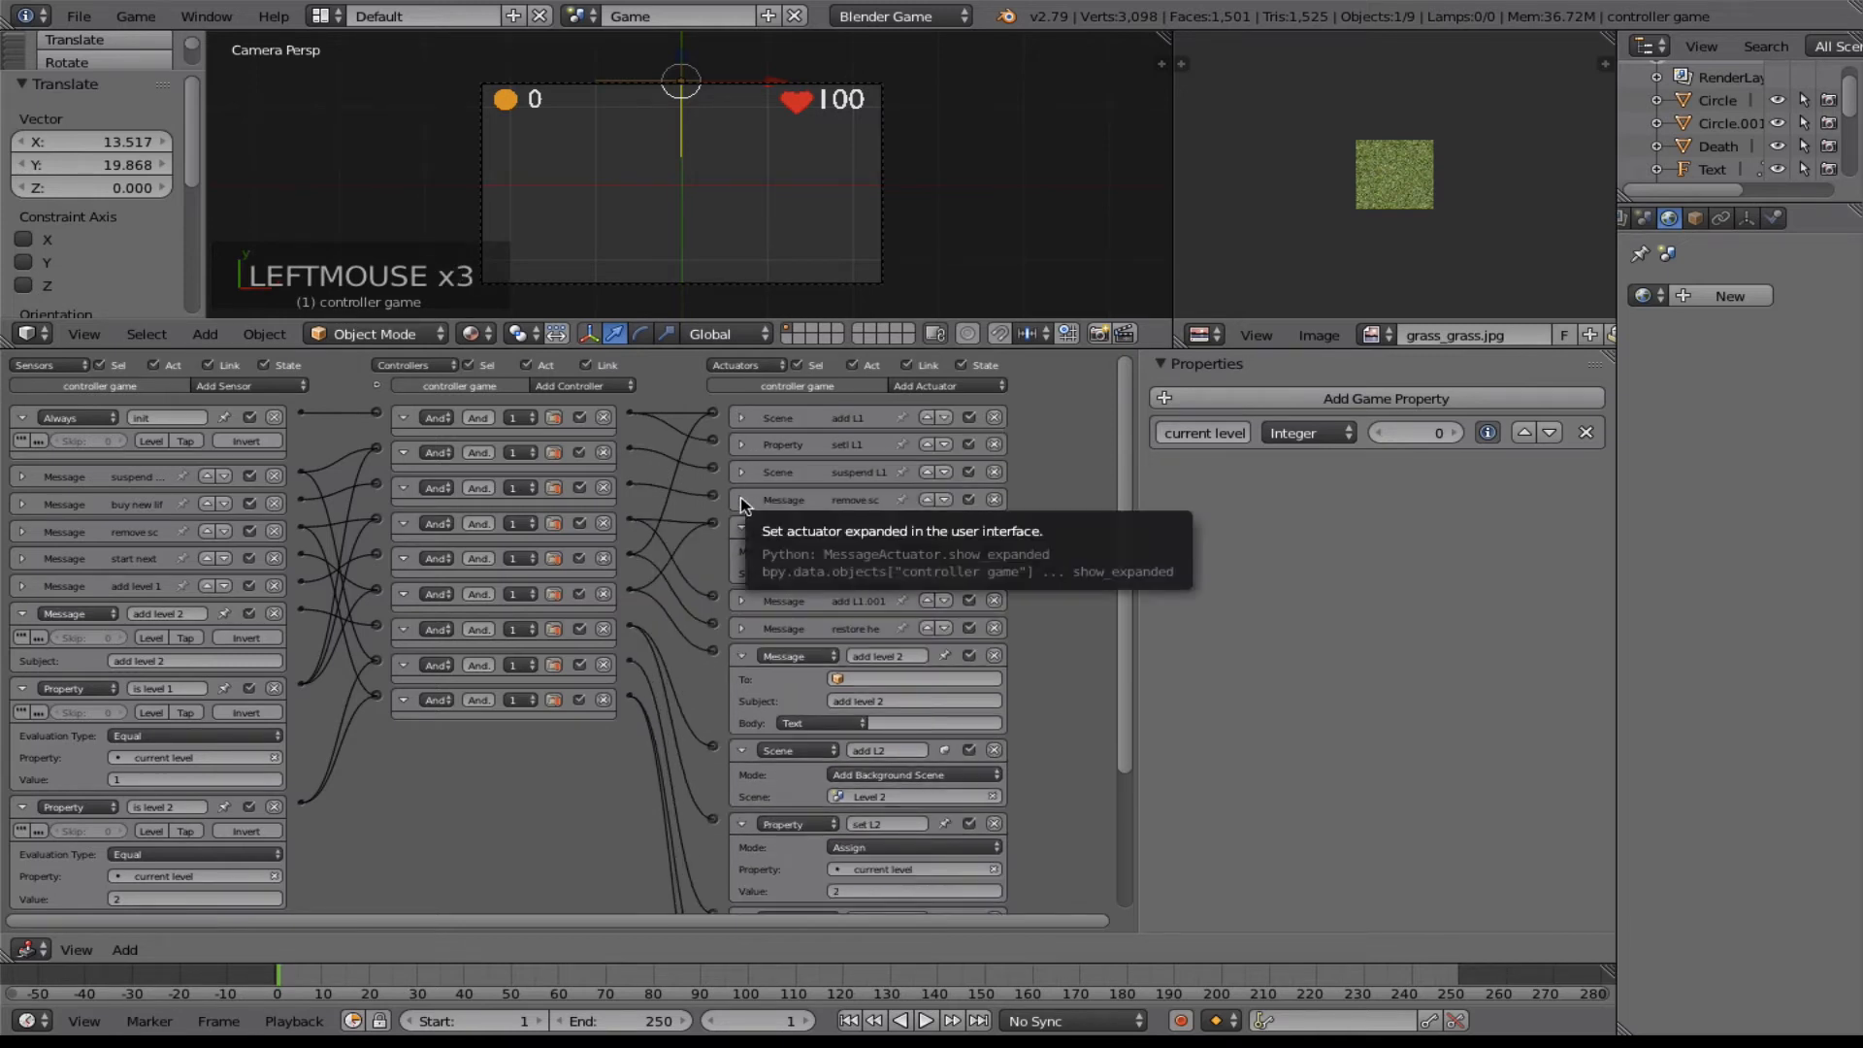
Examine the remove scene, remove L1, add L1.001 and restore health actuators one by one, collapsing each after inspection.
click(741, 499)
click(741, 498)
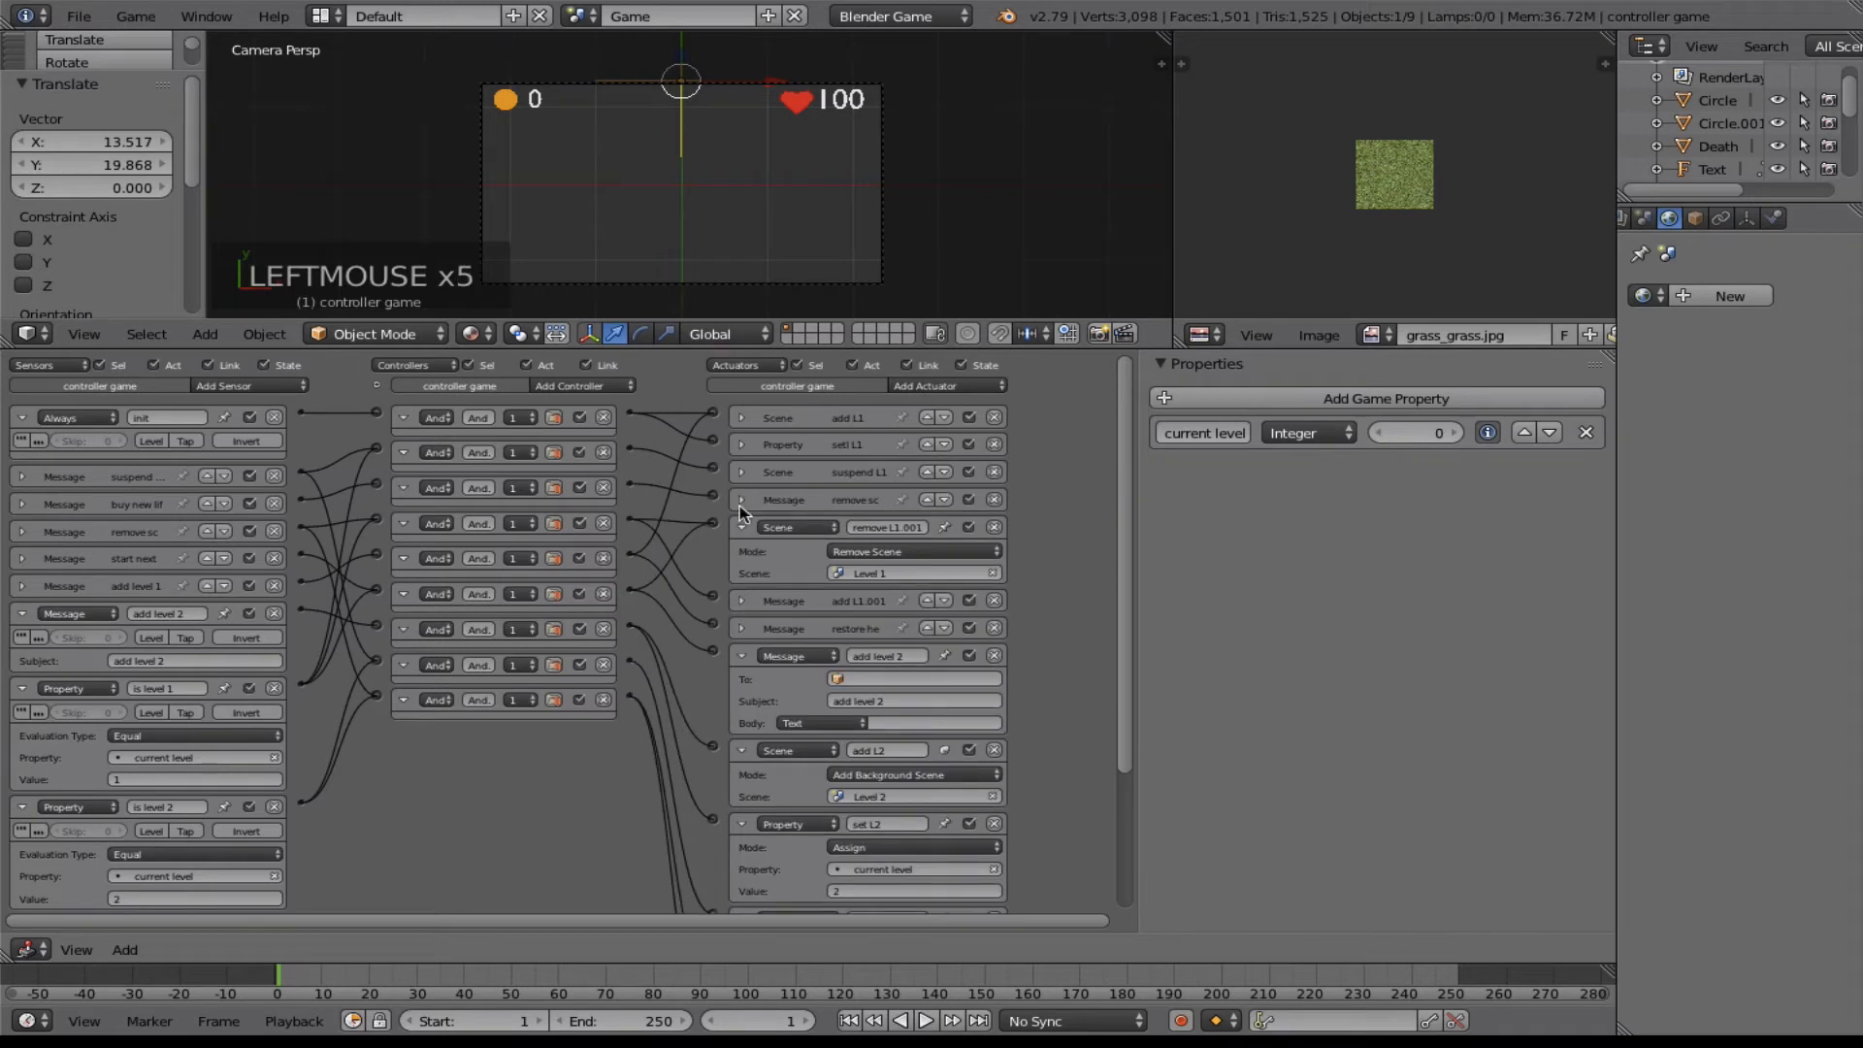
click(742, 529)
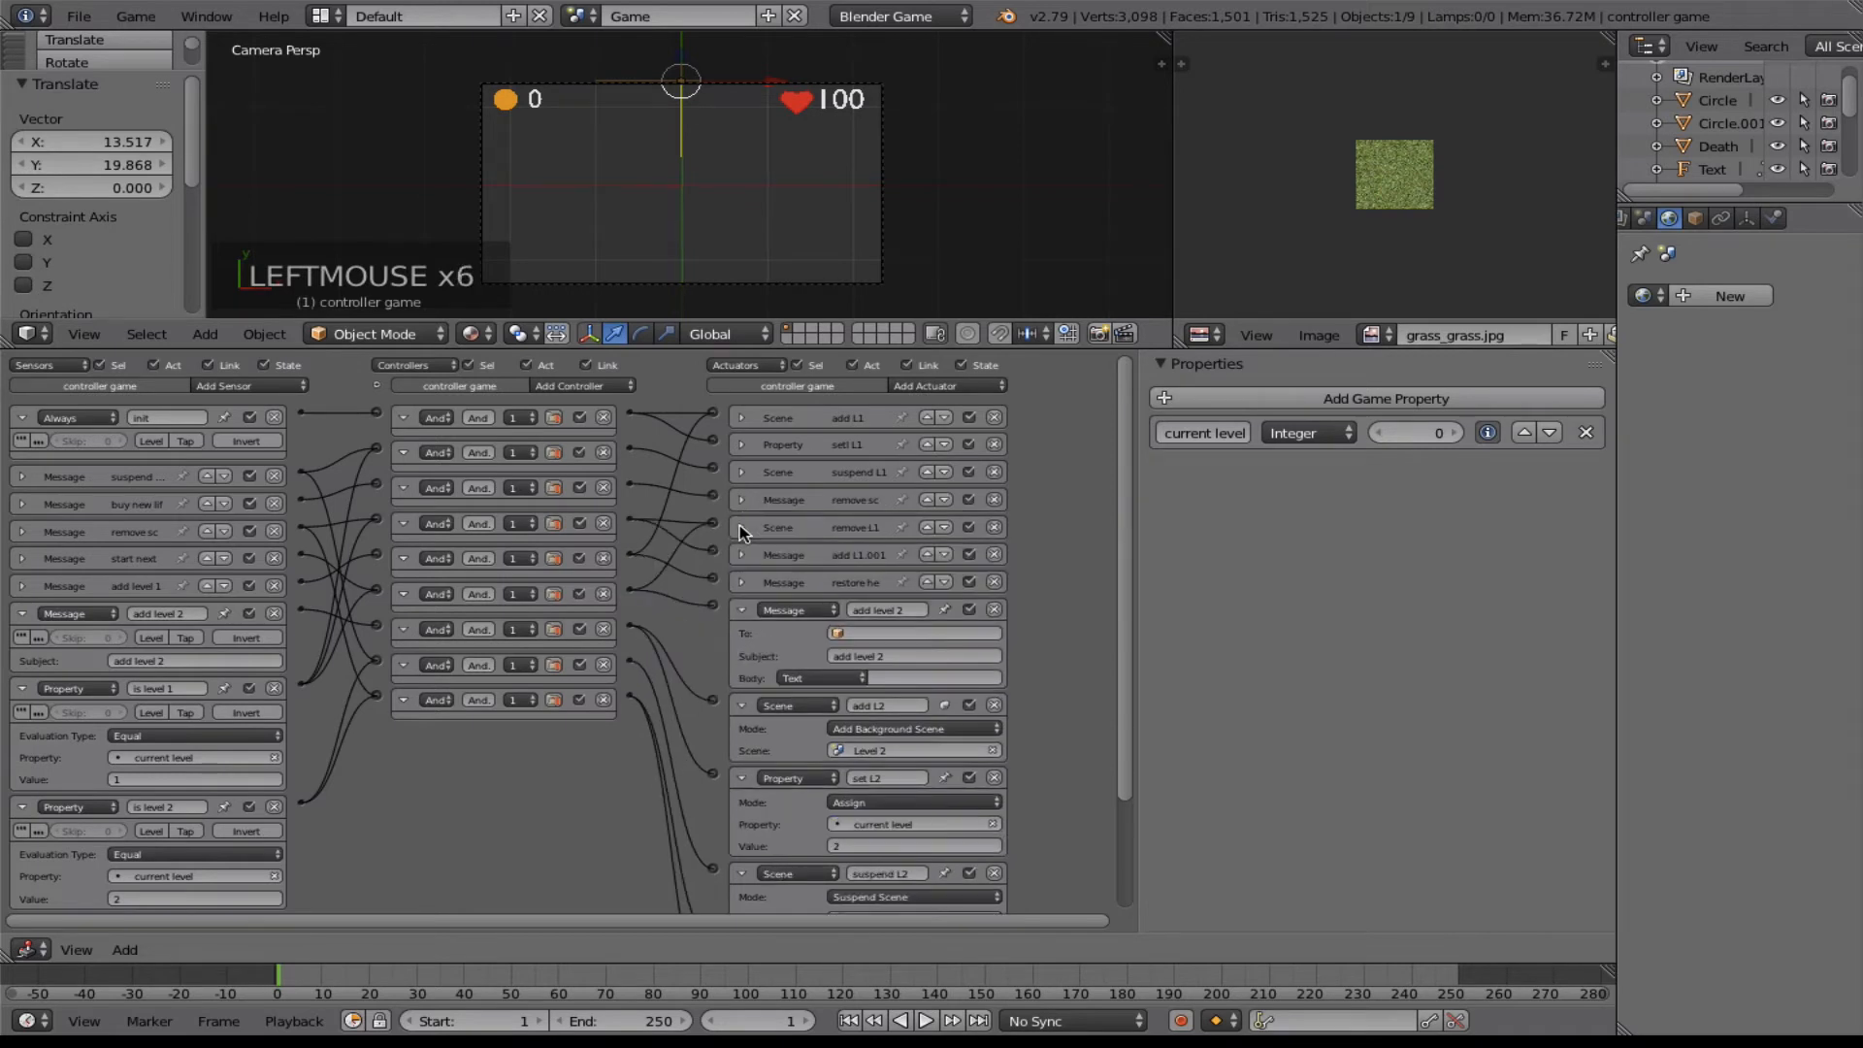
click(742, 529)
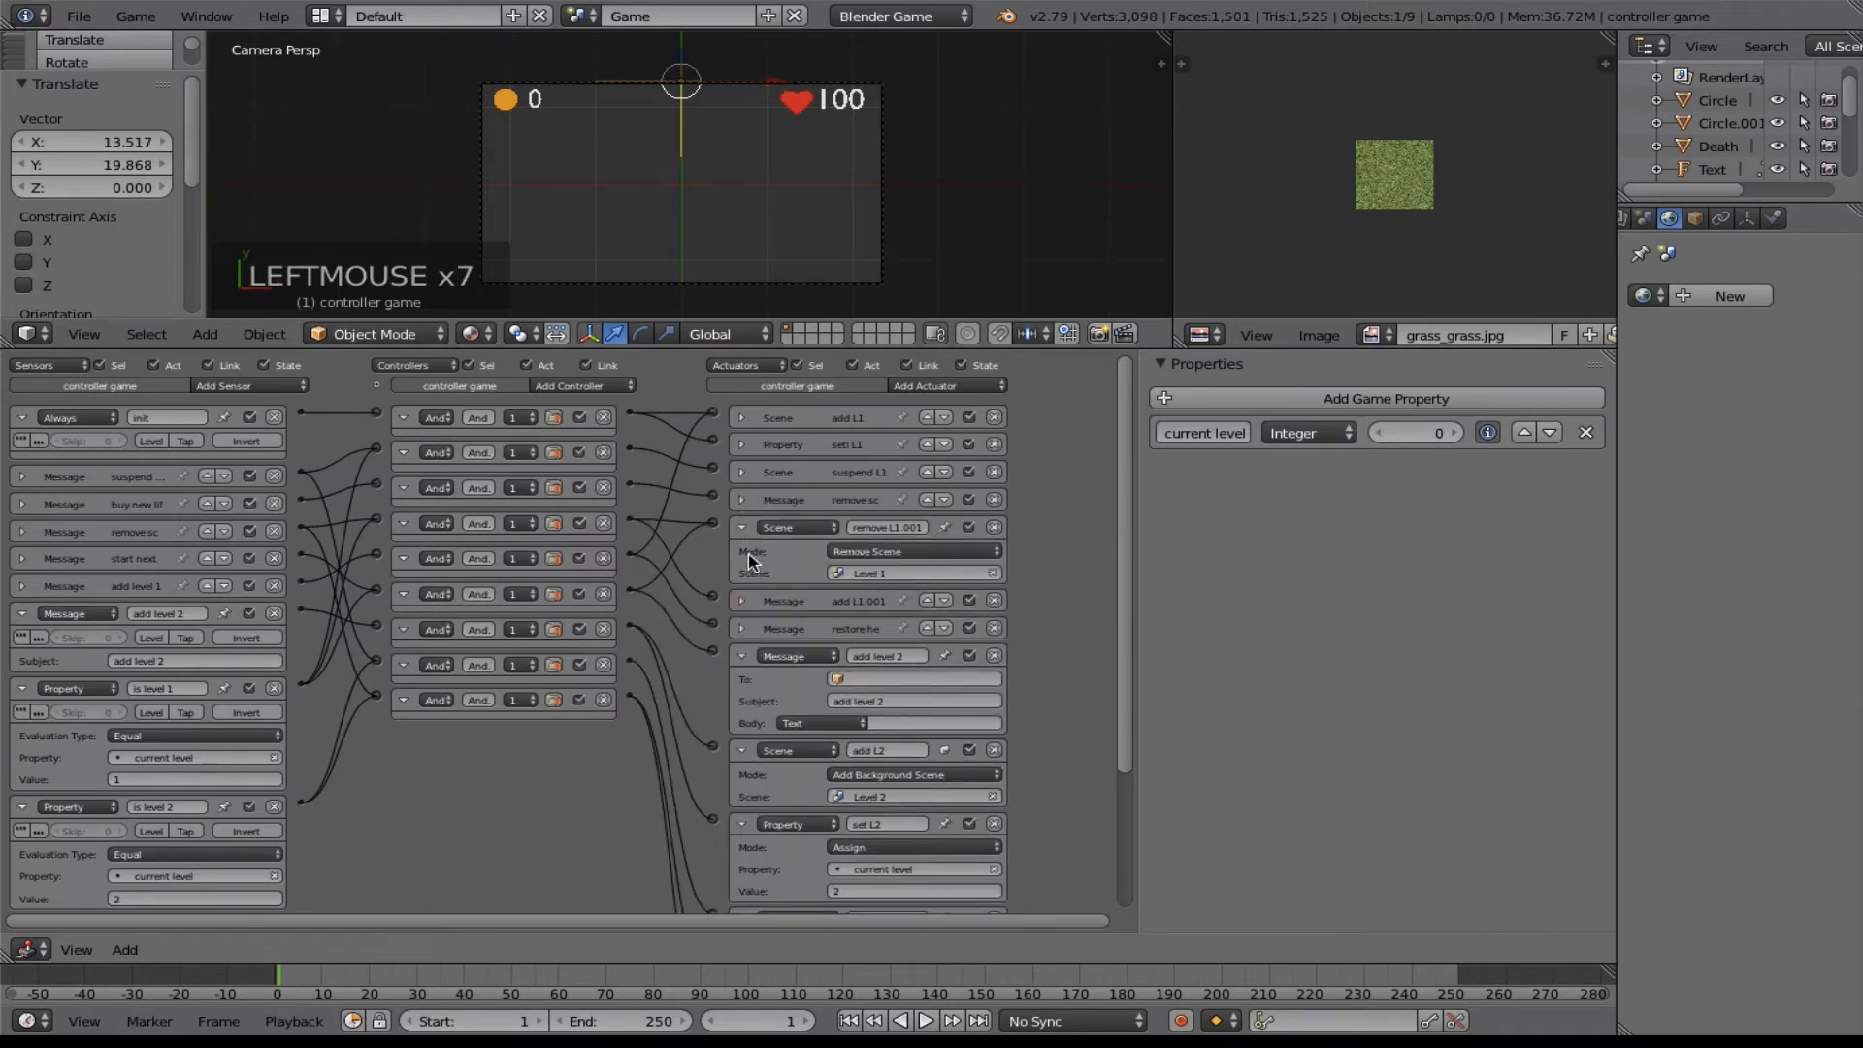
click(743, 529)
click(741, 554)
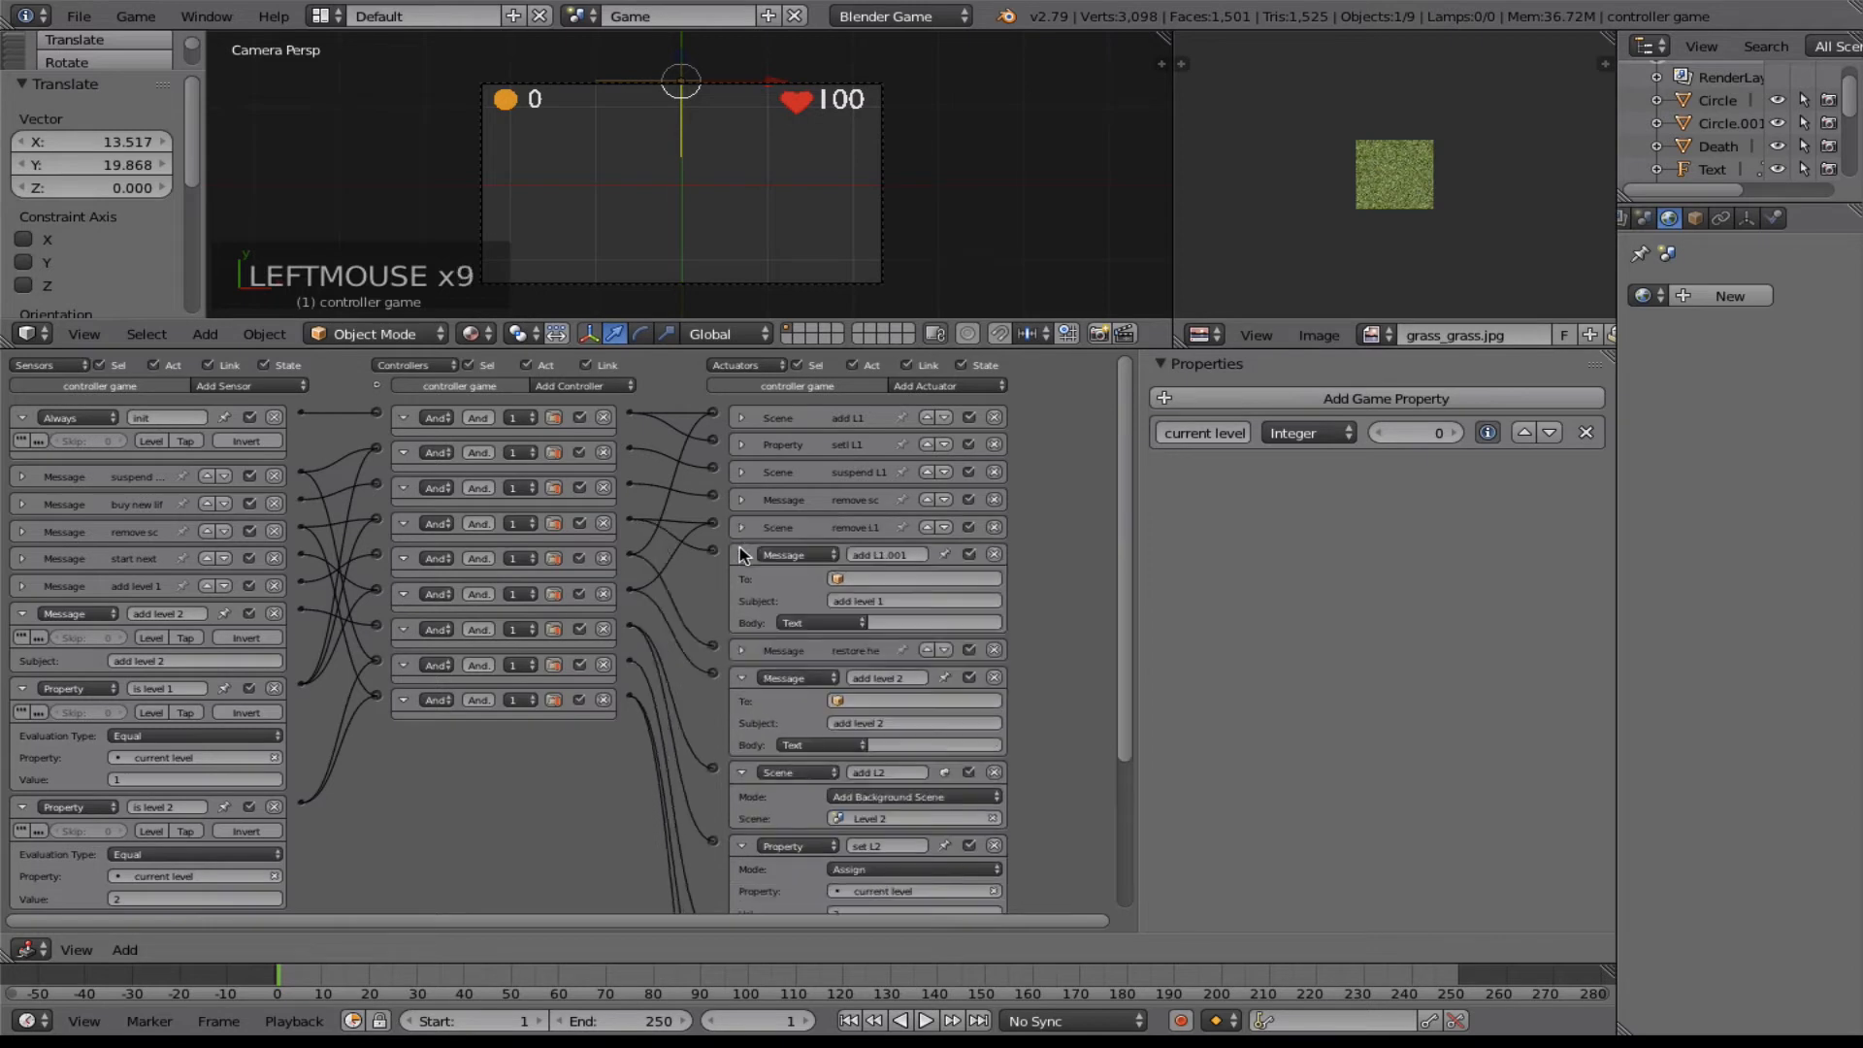
click(742, 555)
click(743, 580)
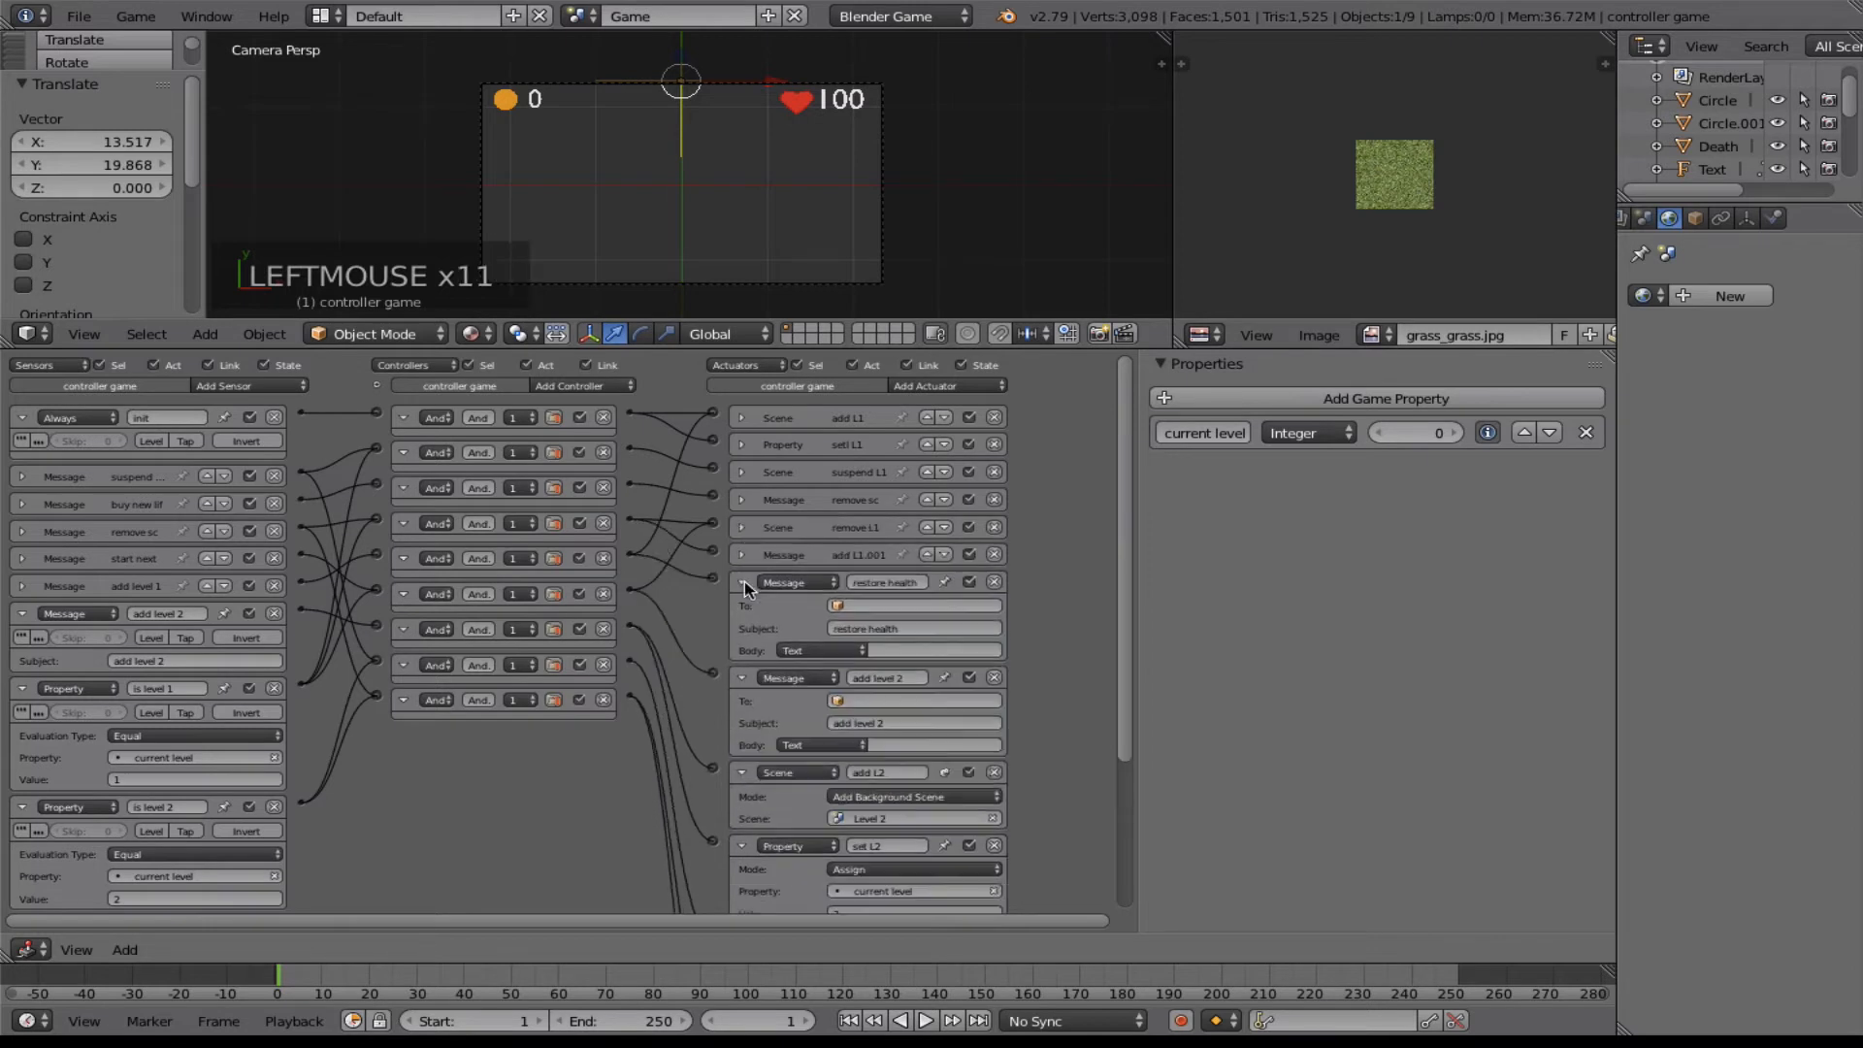
click(743, 581)
Expand the suspend scene message sensor and set the scene of both the suspend L2 and remove L2 actuators to Level 2.
drag(1128, 521, 1102, 706)
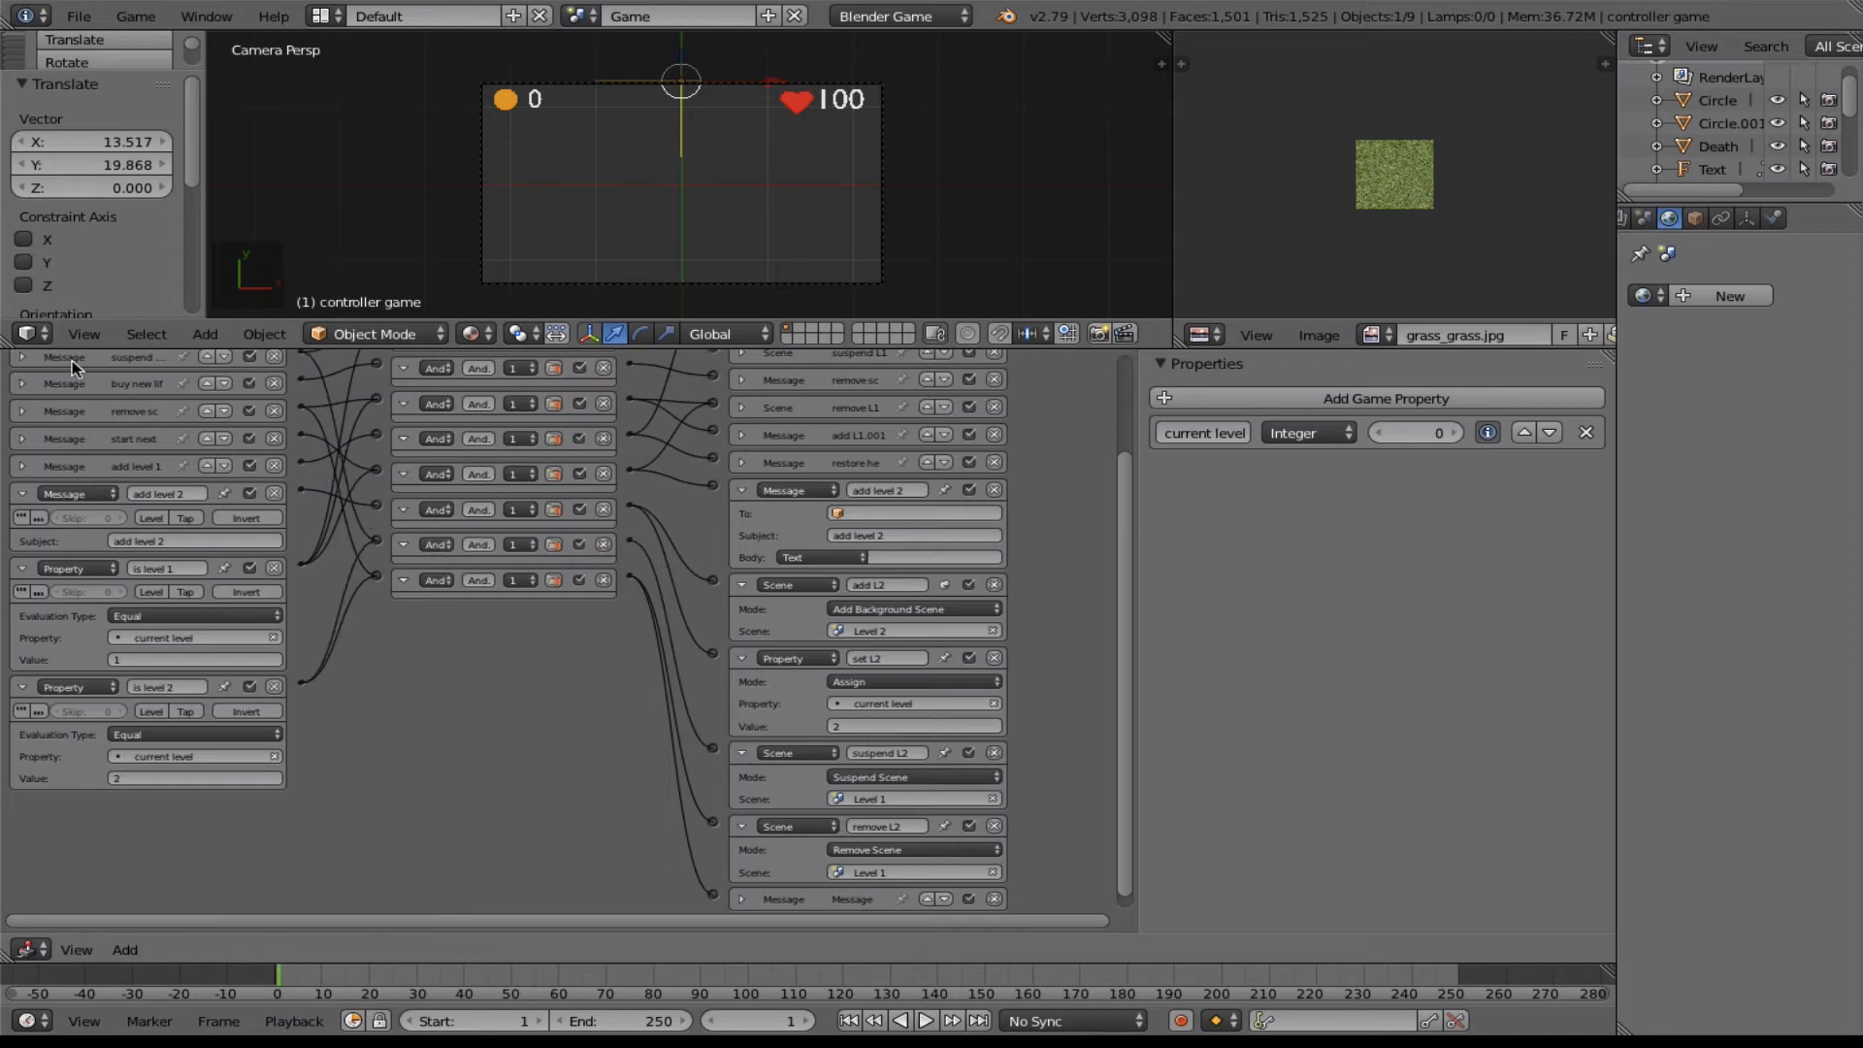
click(21, 358)
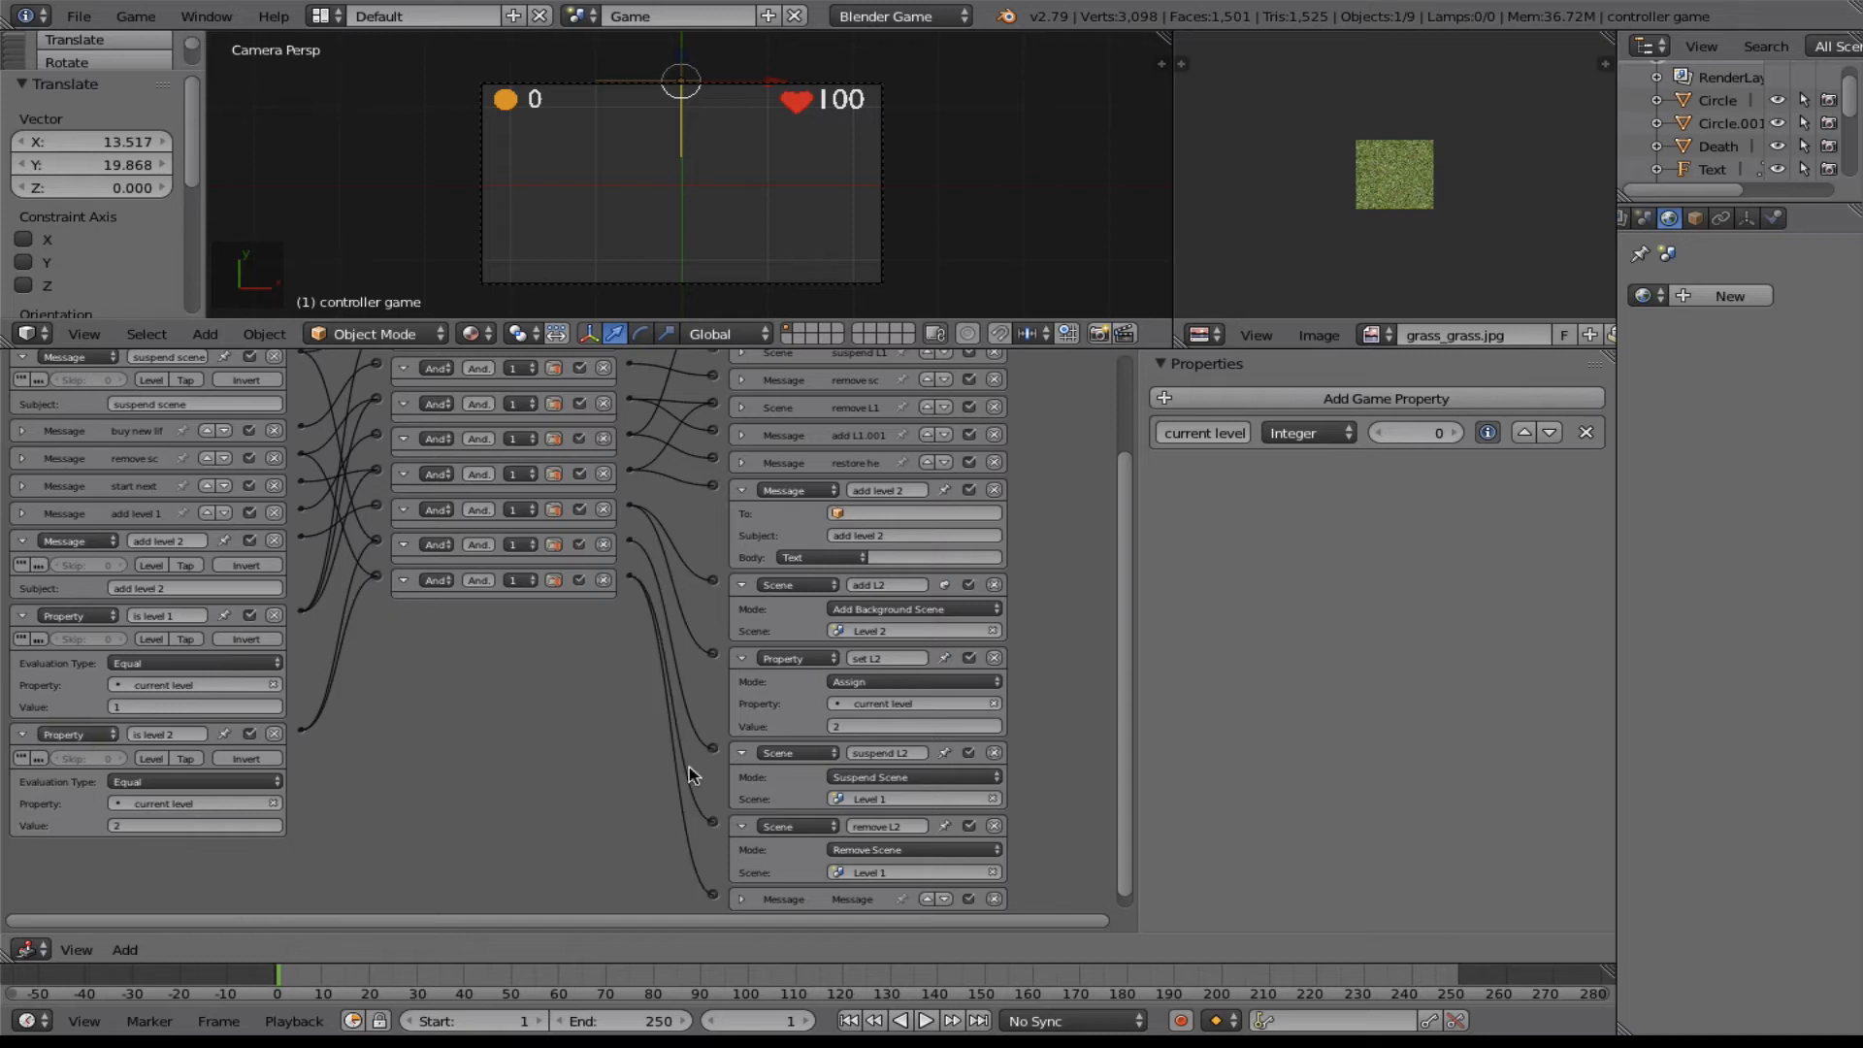
click(882, 799)
click(900, 849)
click(1127, 739)
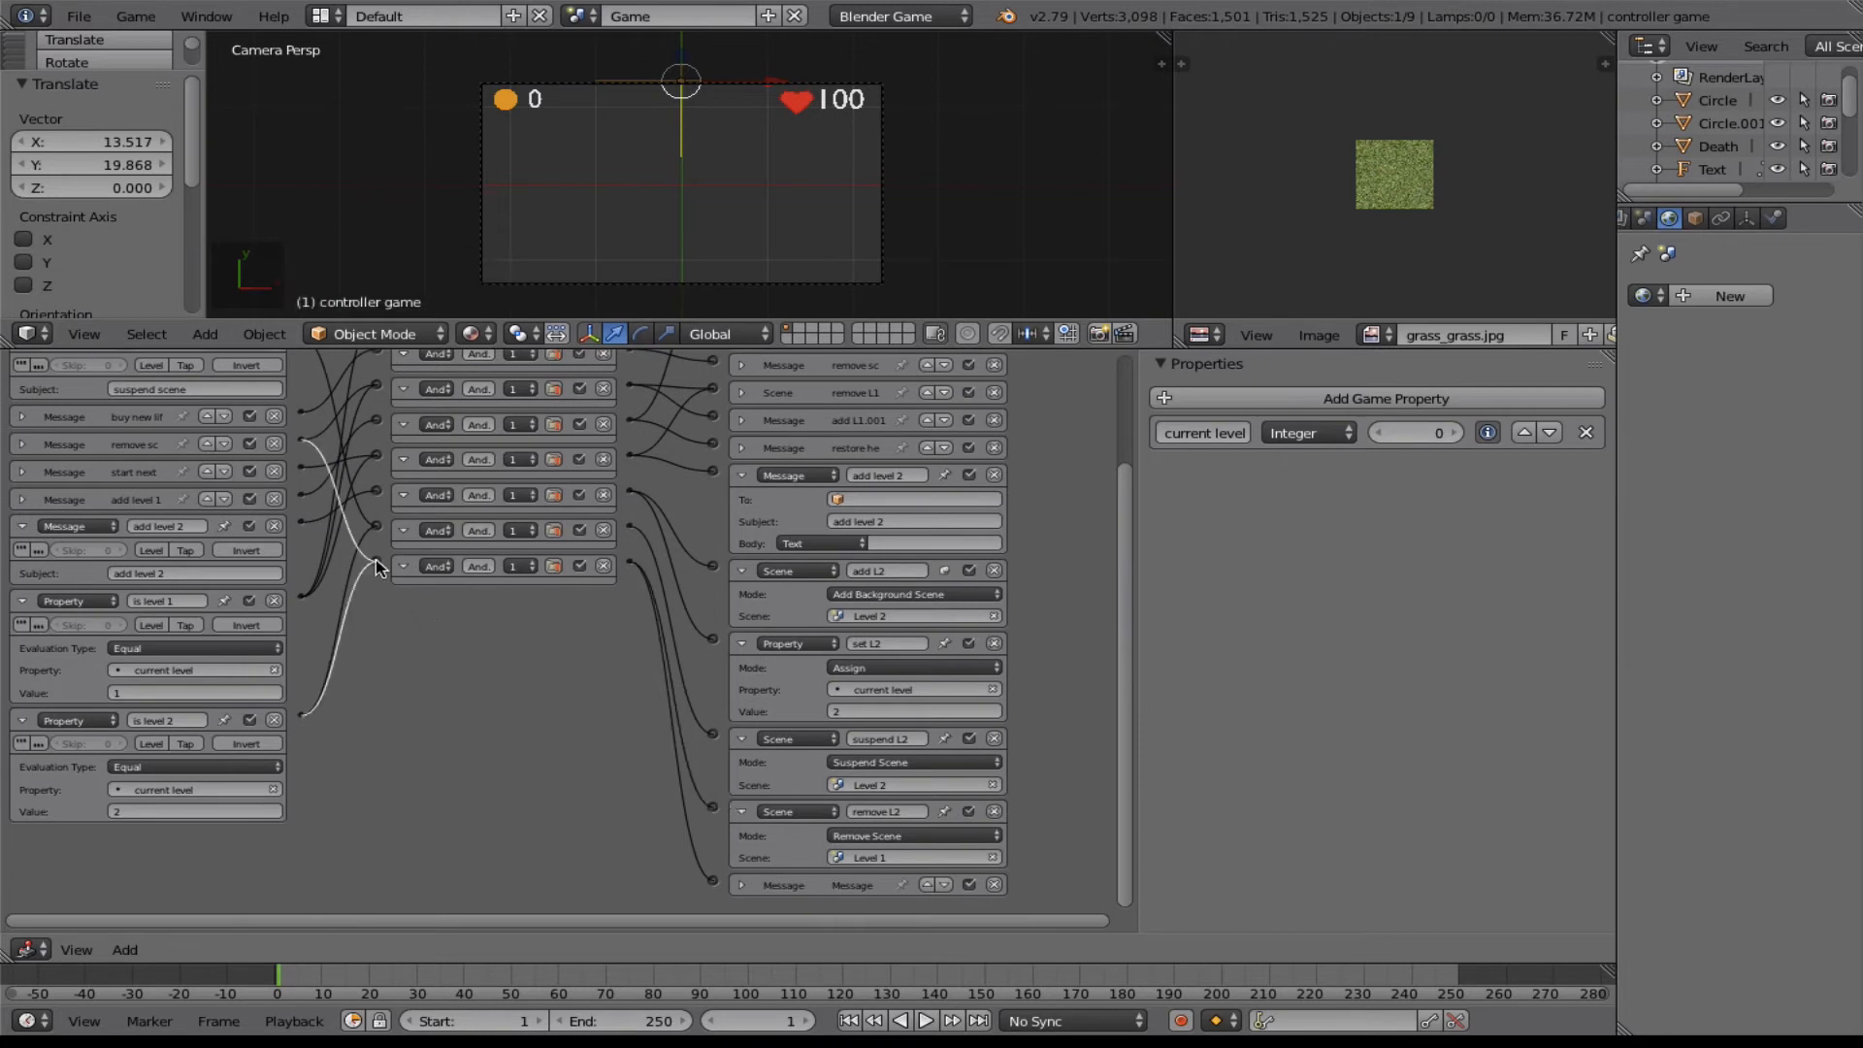
click(865, 858)
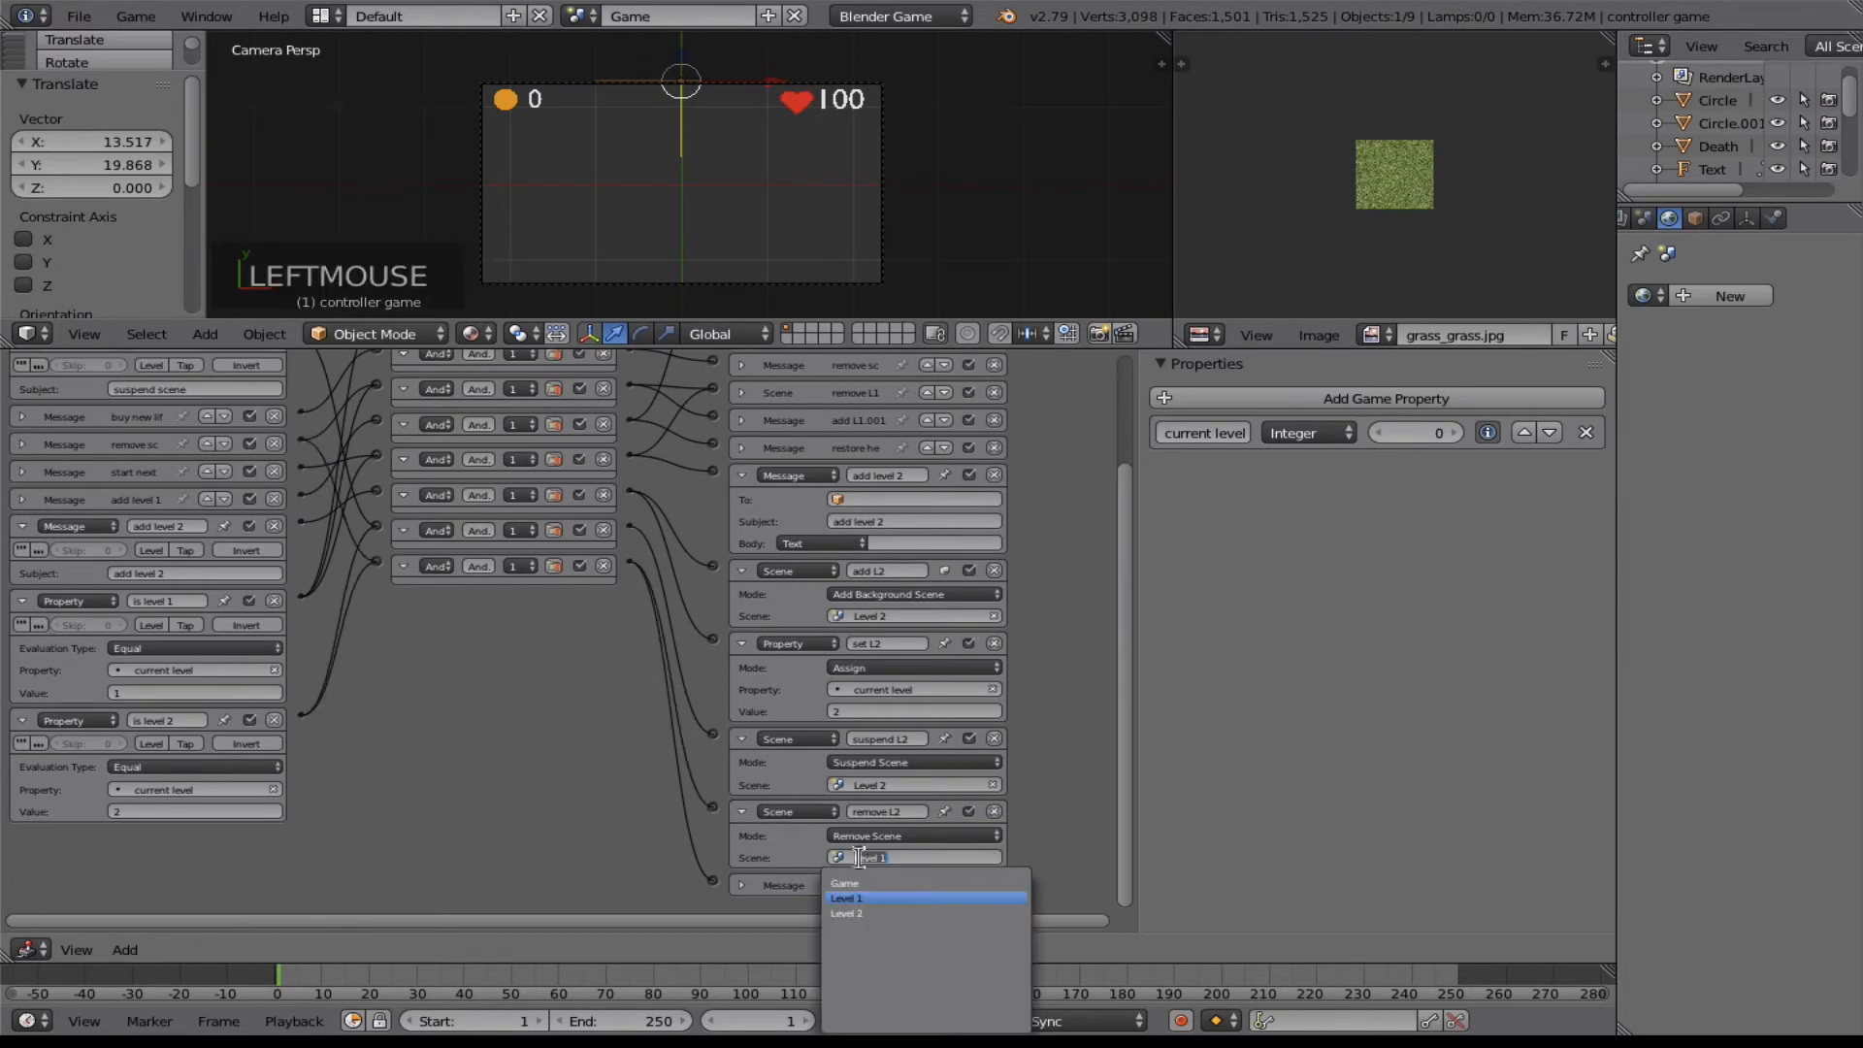
click(852, 913)
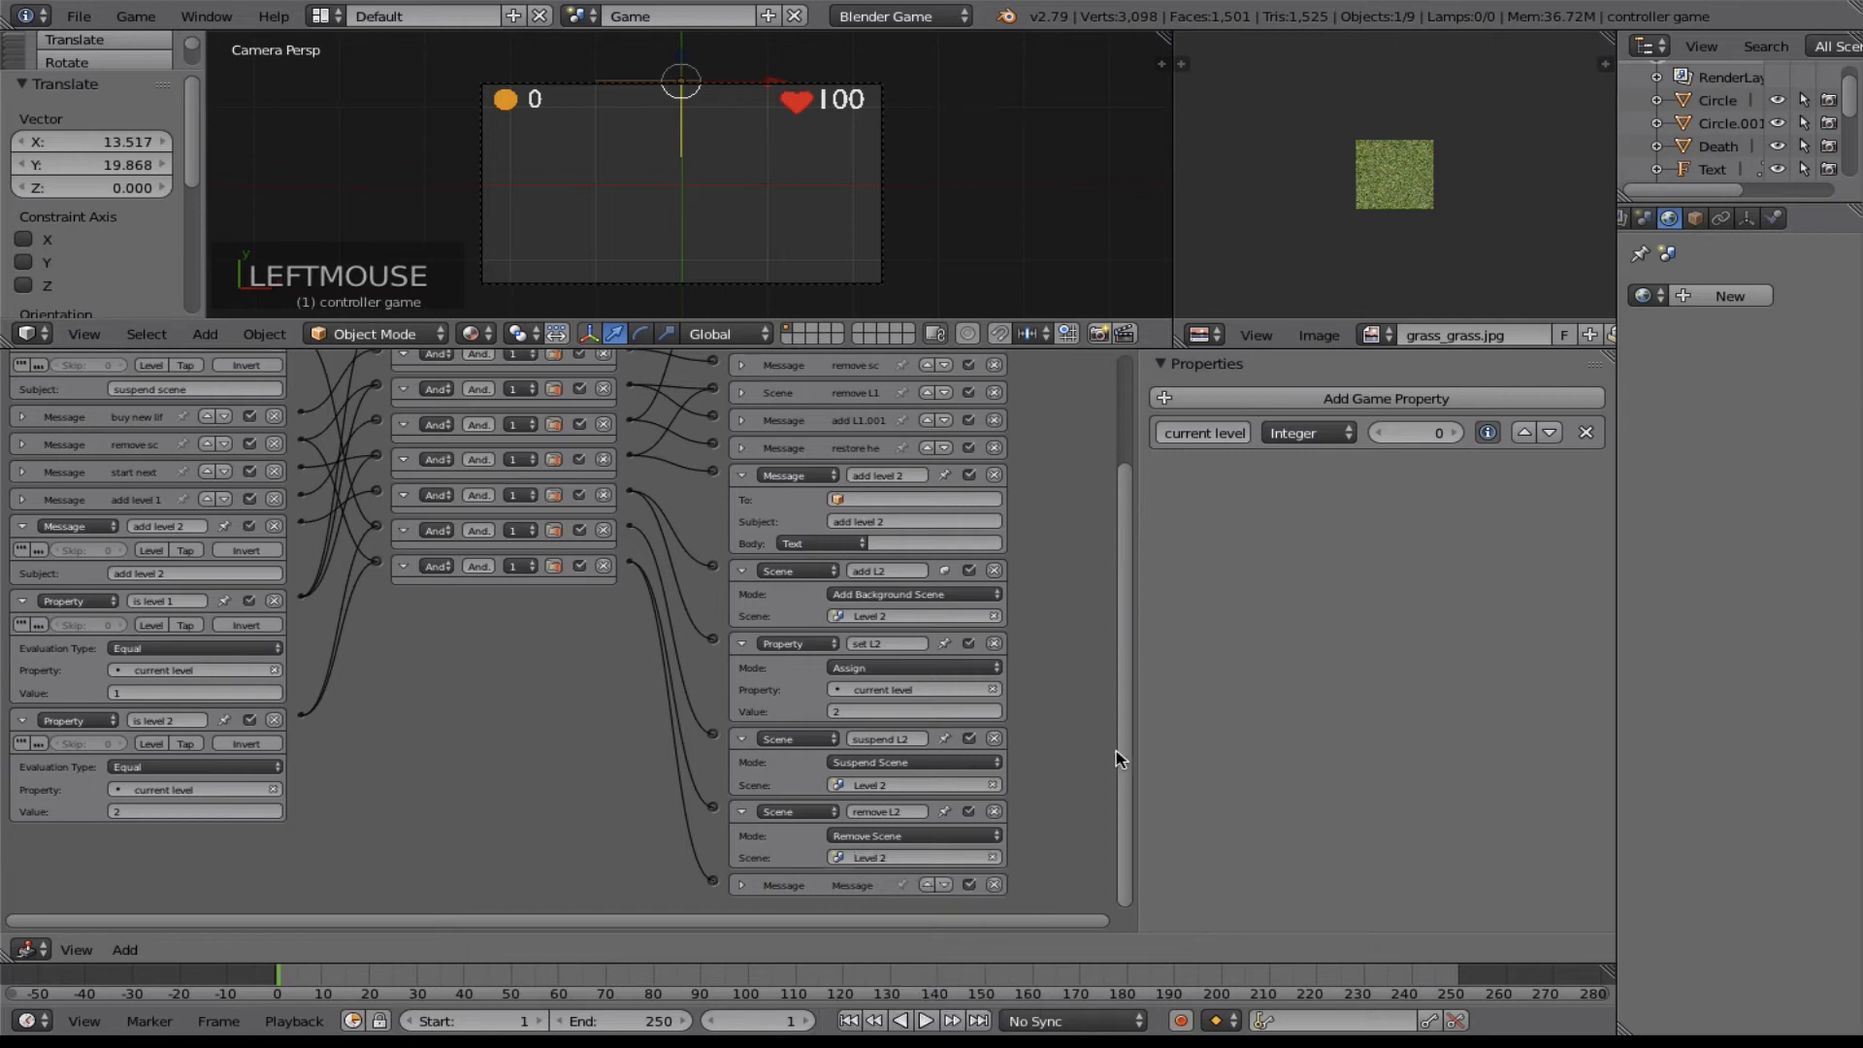
Expand the controller's last Message actuator to examine its settings.
double_click(742, 884)
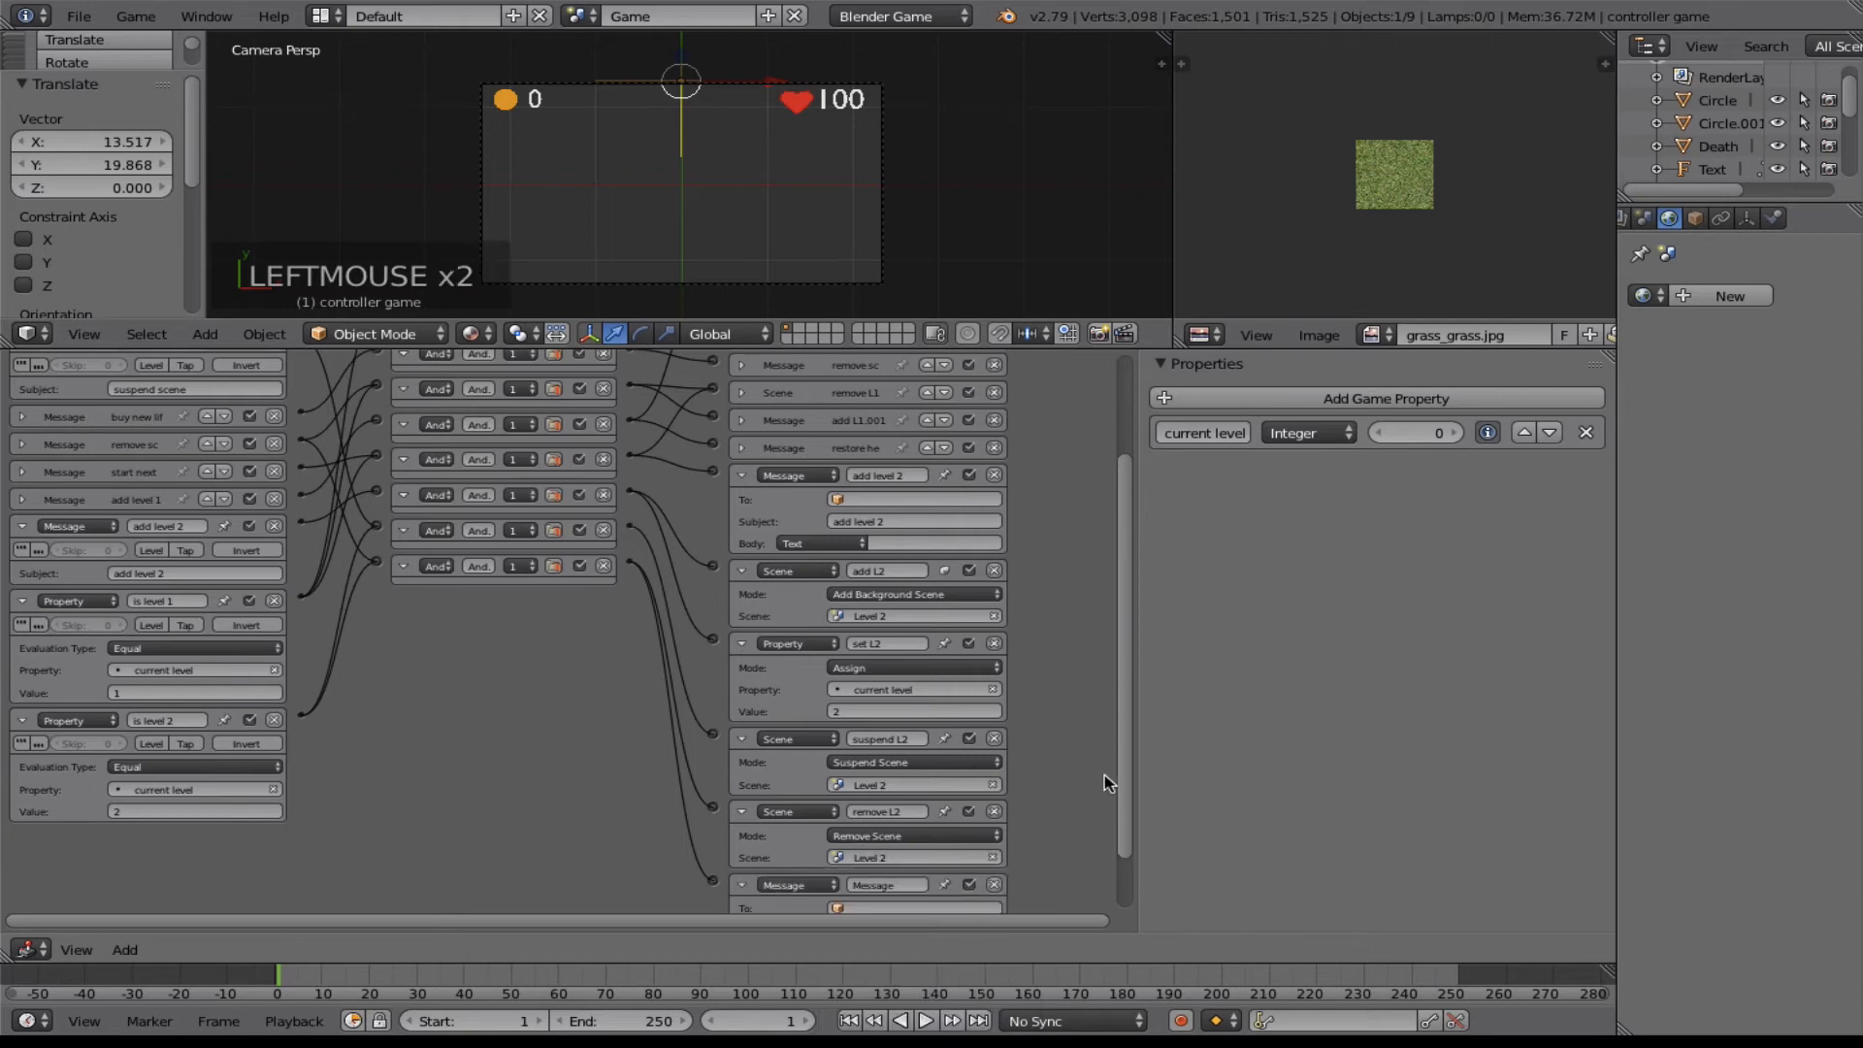
drag(1120, 773, 1119, 828)
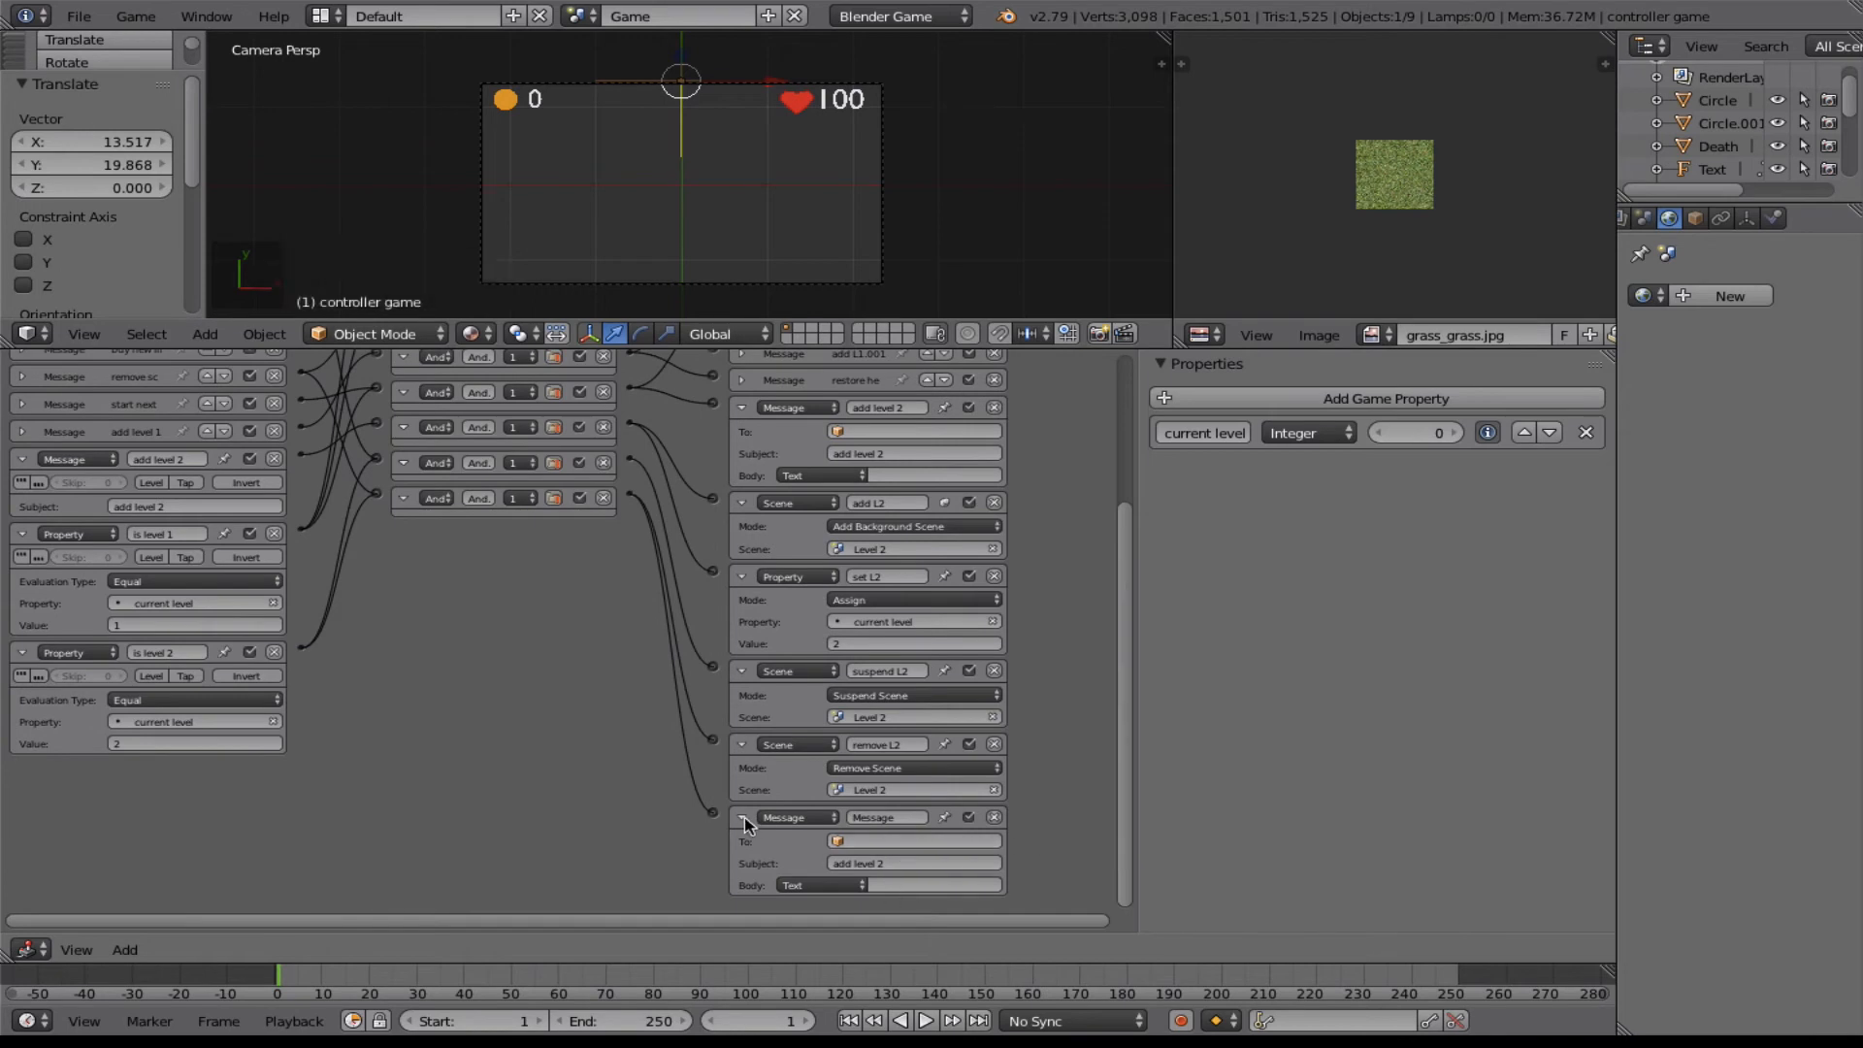
Name the controller's last Message actuator add level 2.
click(862, 820)
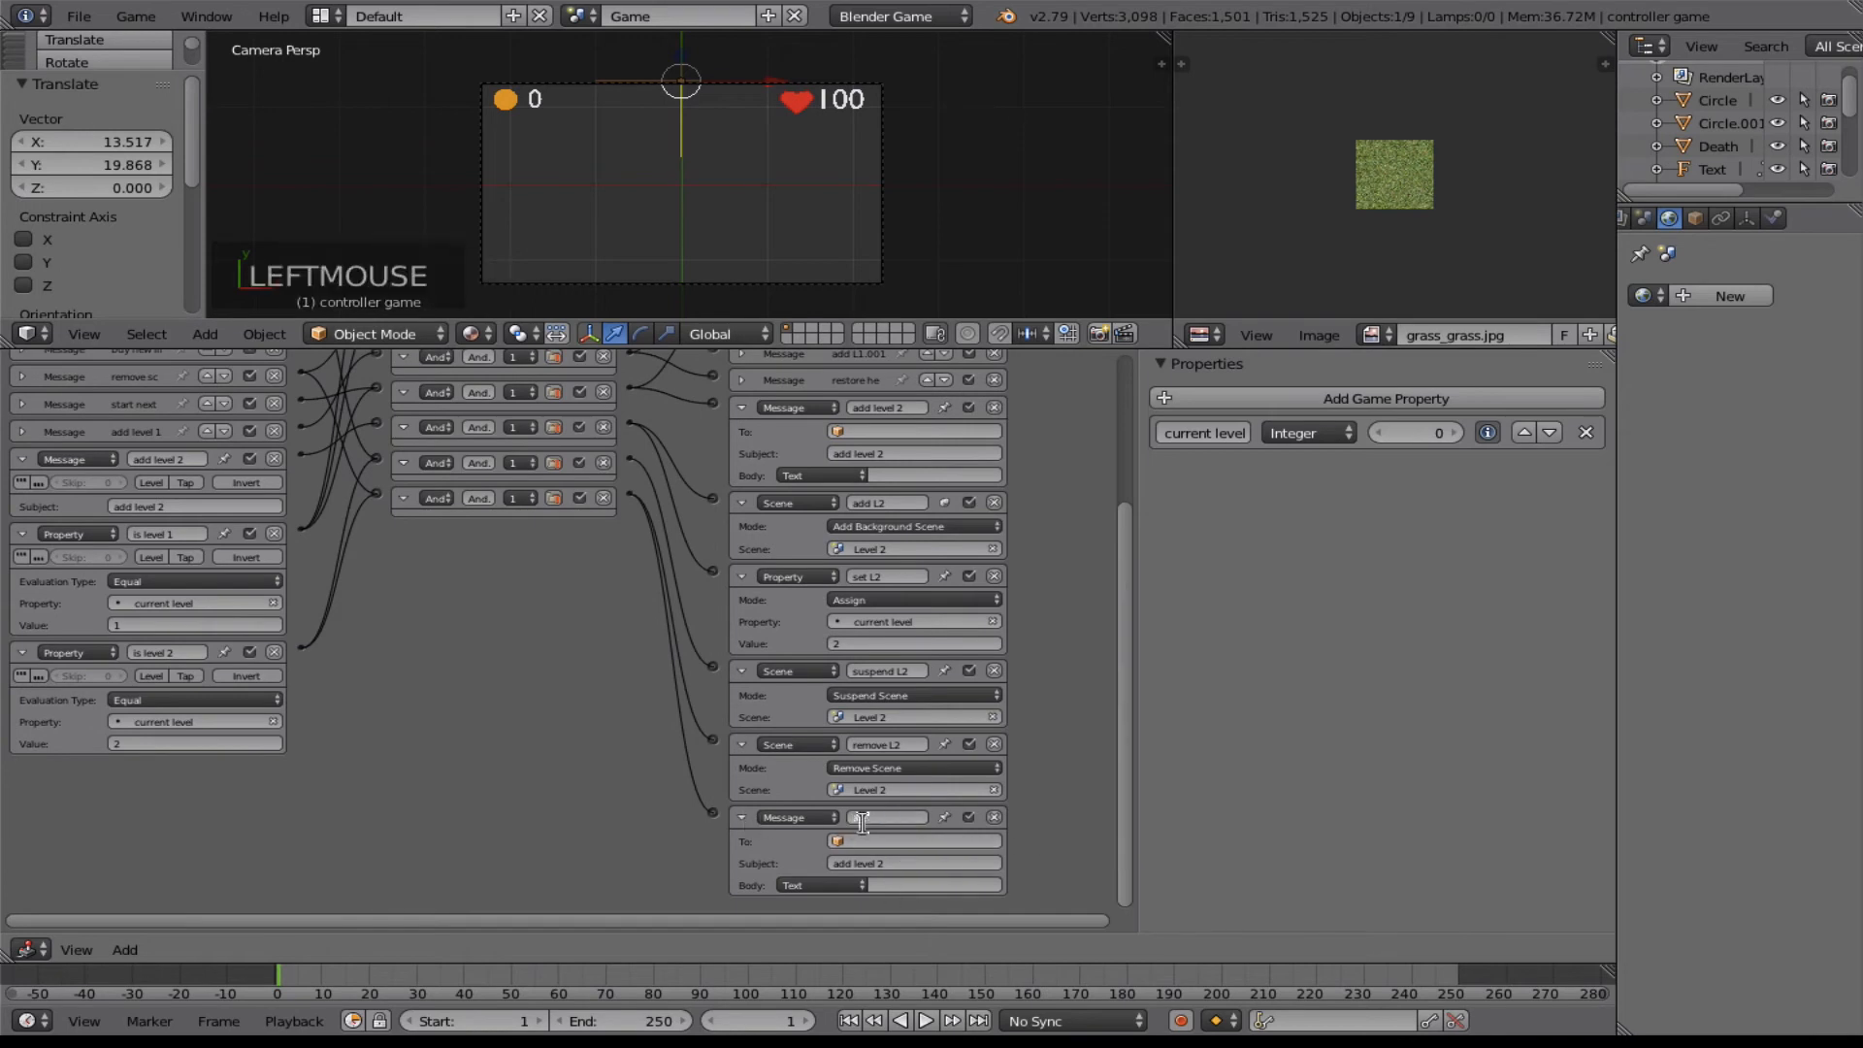
text(D)
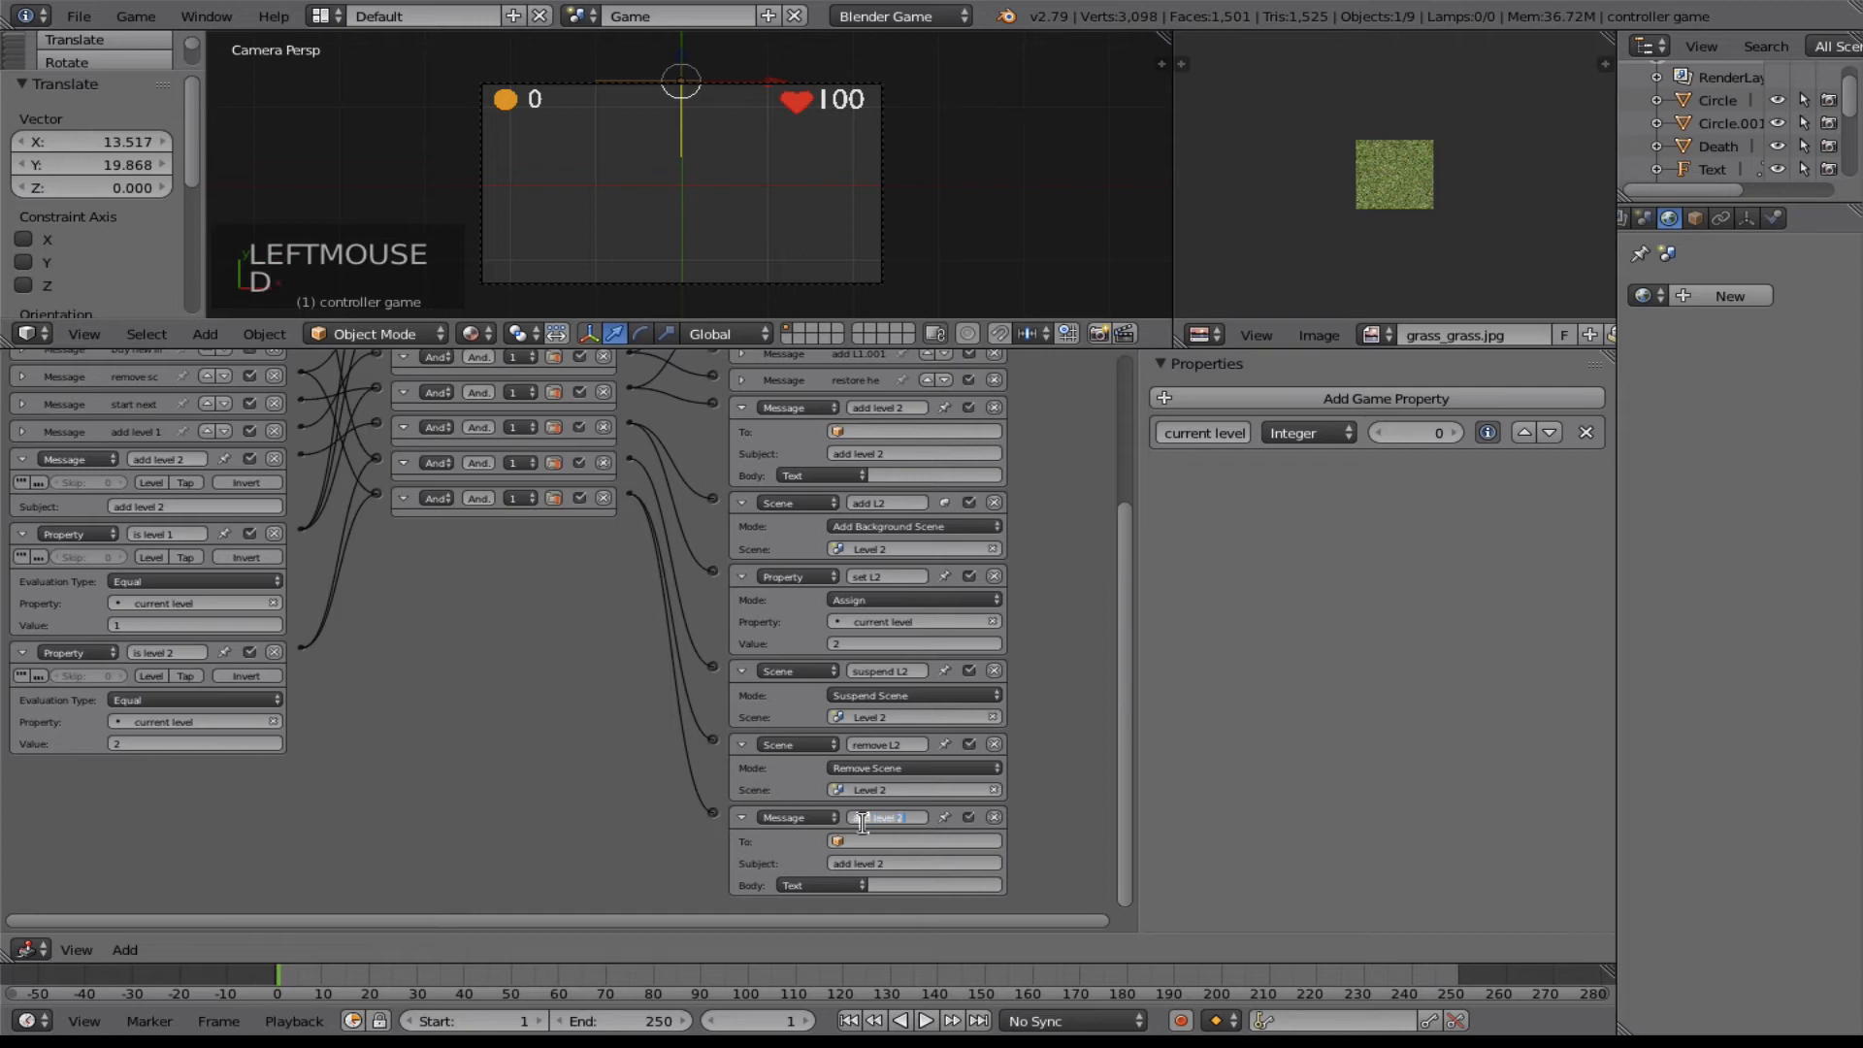
key(Return)
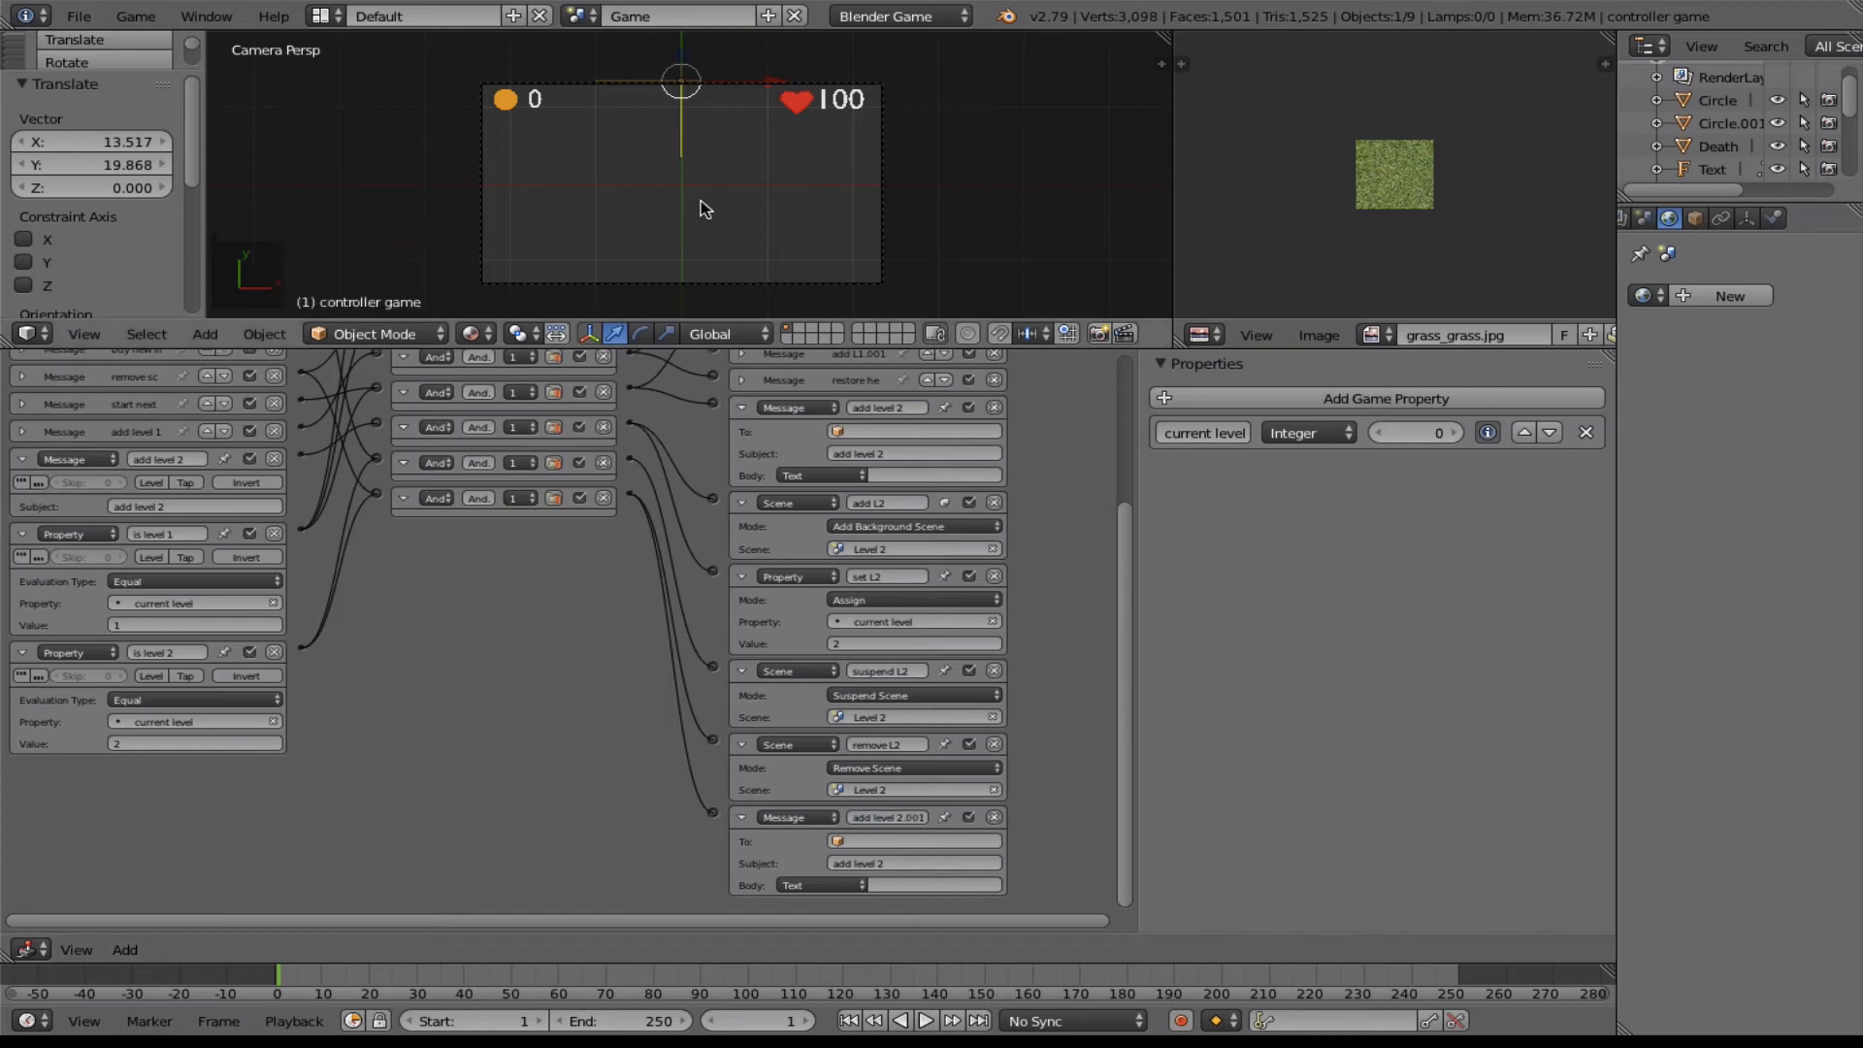
Start the game, play Level 1 through to its goal and continue to the next level.
key(p)
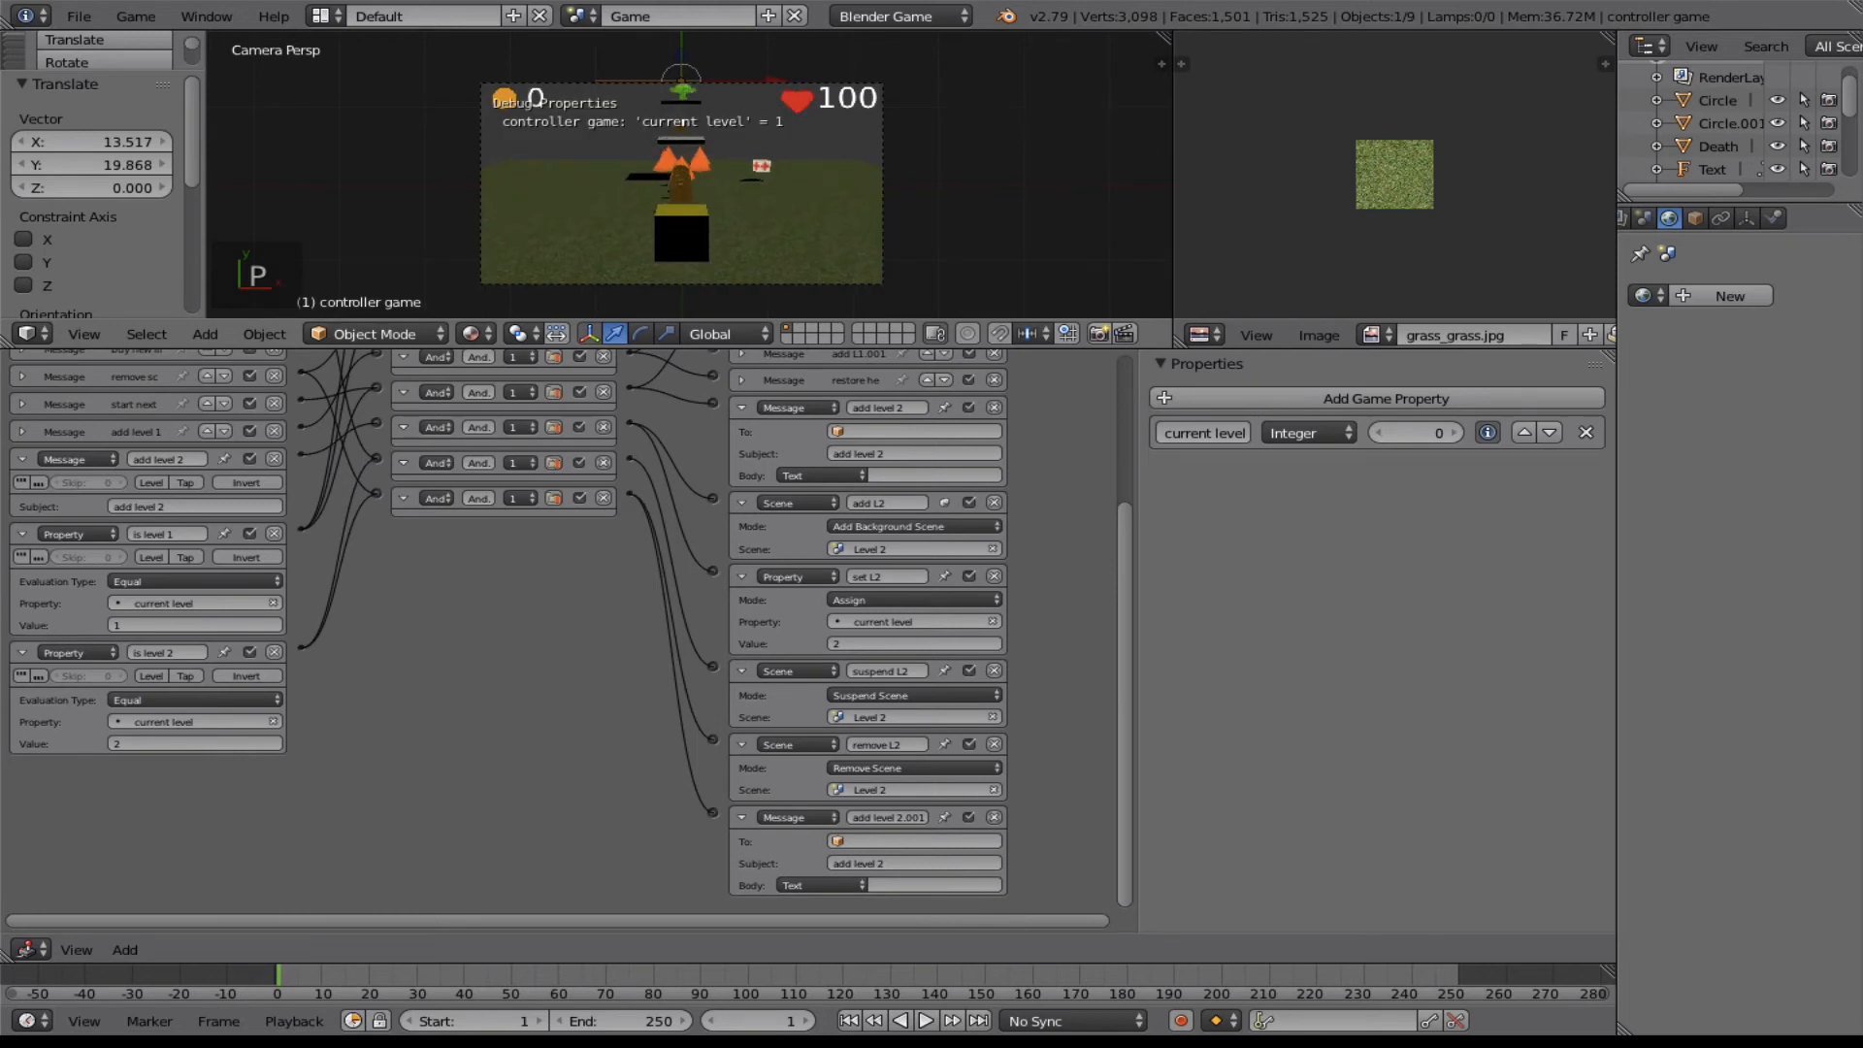
key(w)
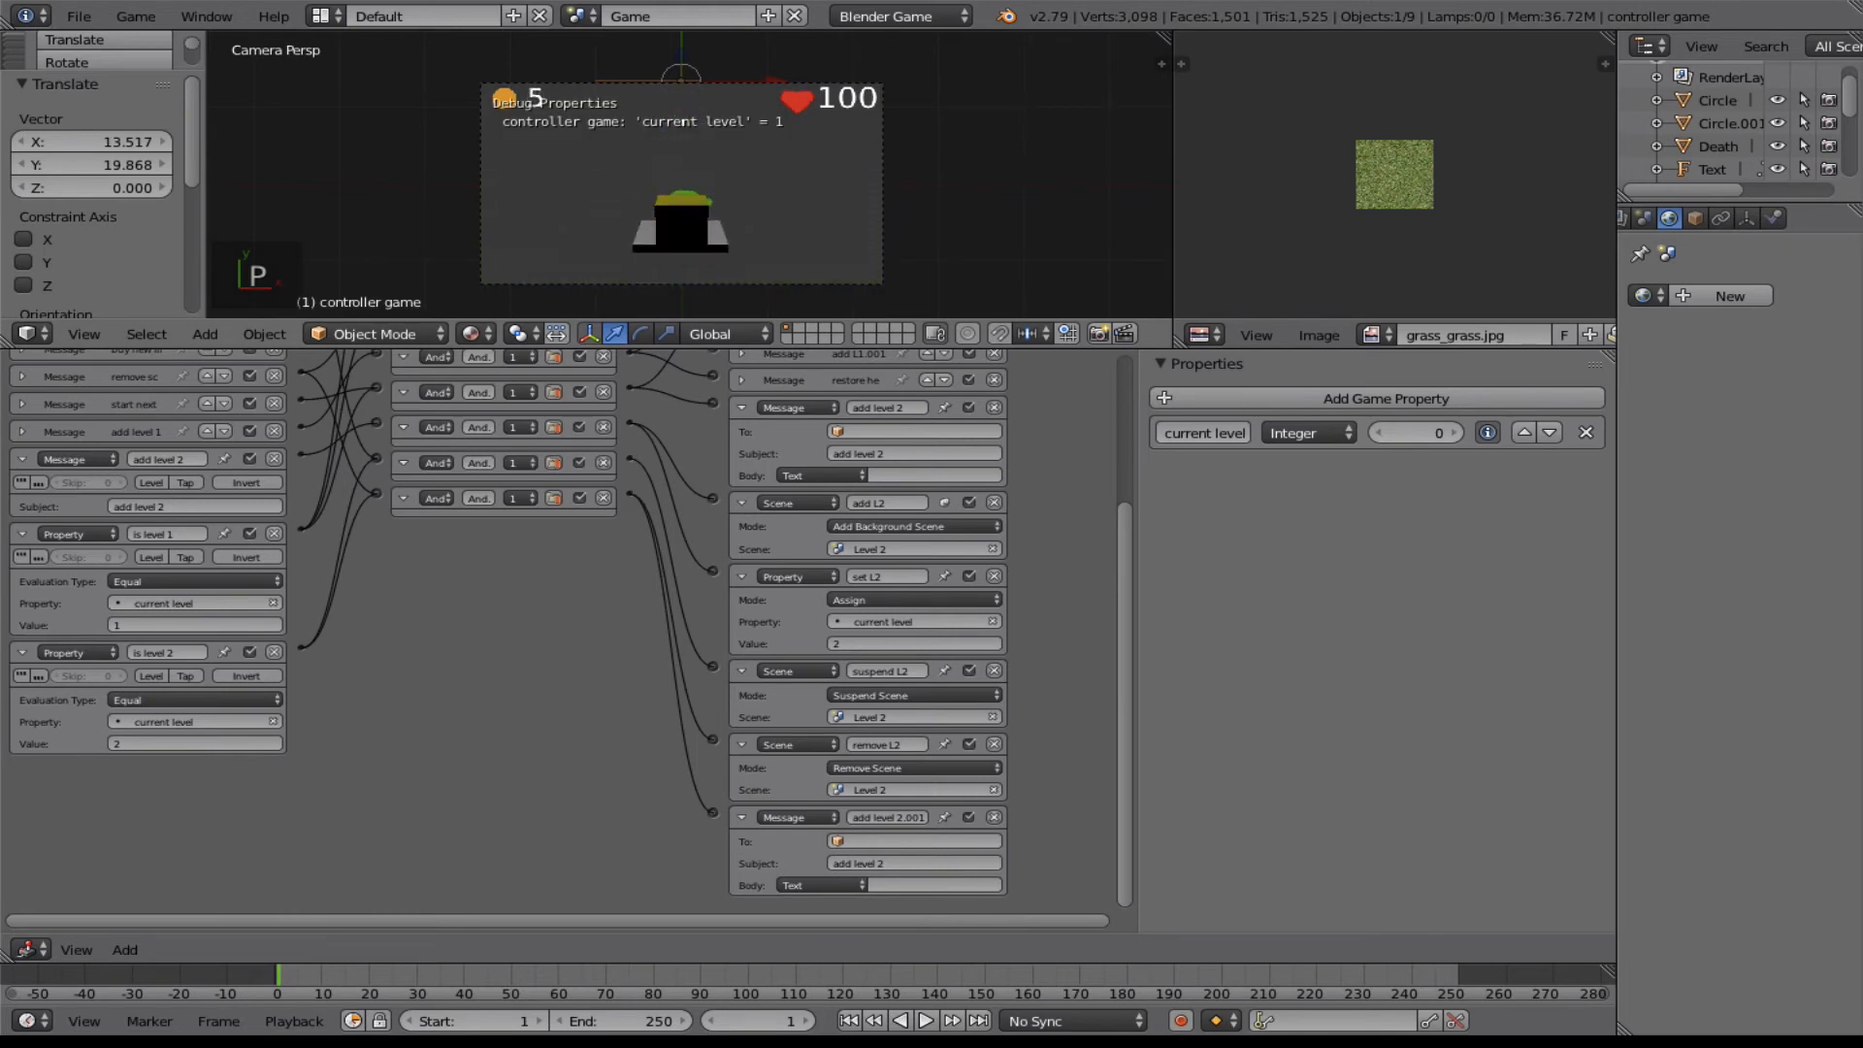
key(y)
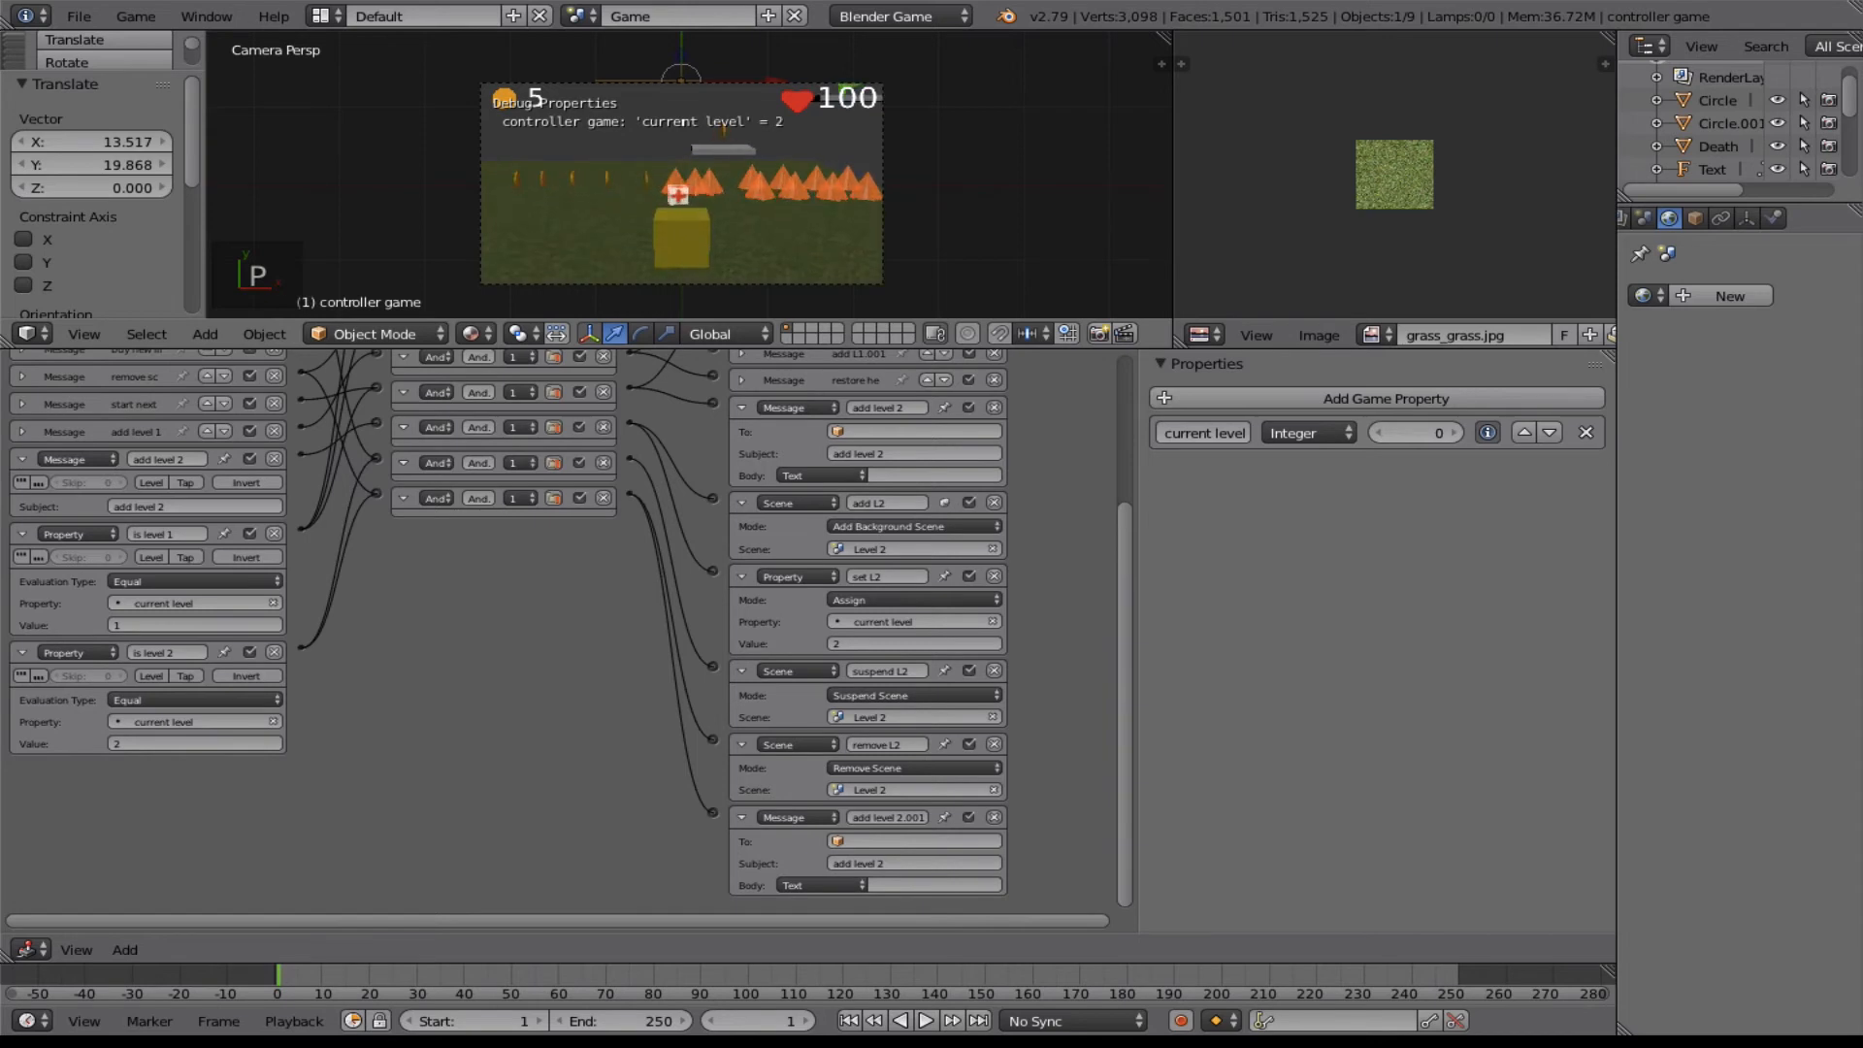
Strafe the player from side to side at the start of Level 2 to test its sideways movement.
key(a)
key(d)
key(a)
key(a)
key(d)
key(a)
key(d)
key(a)
key(d)
key(a)
key(d)
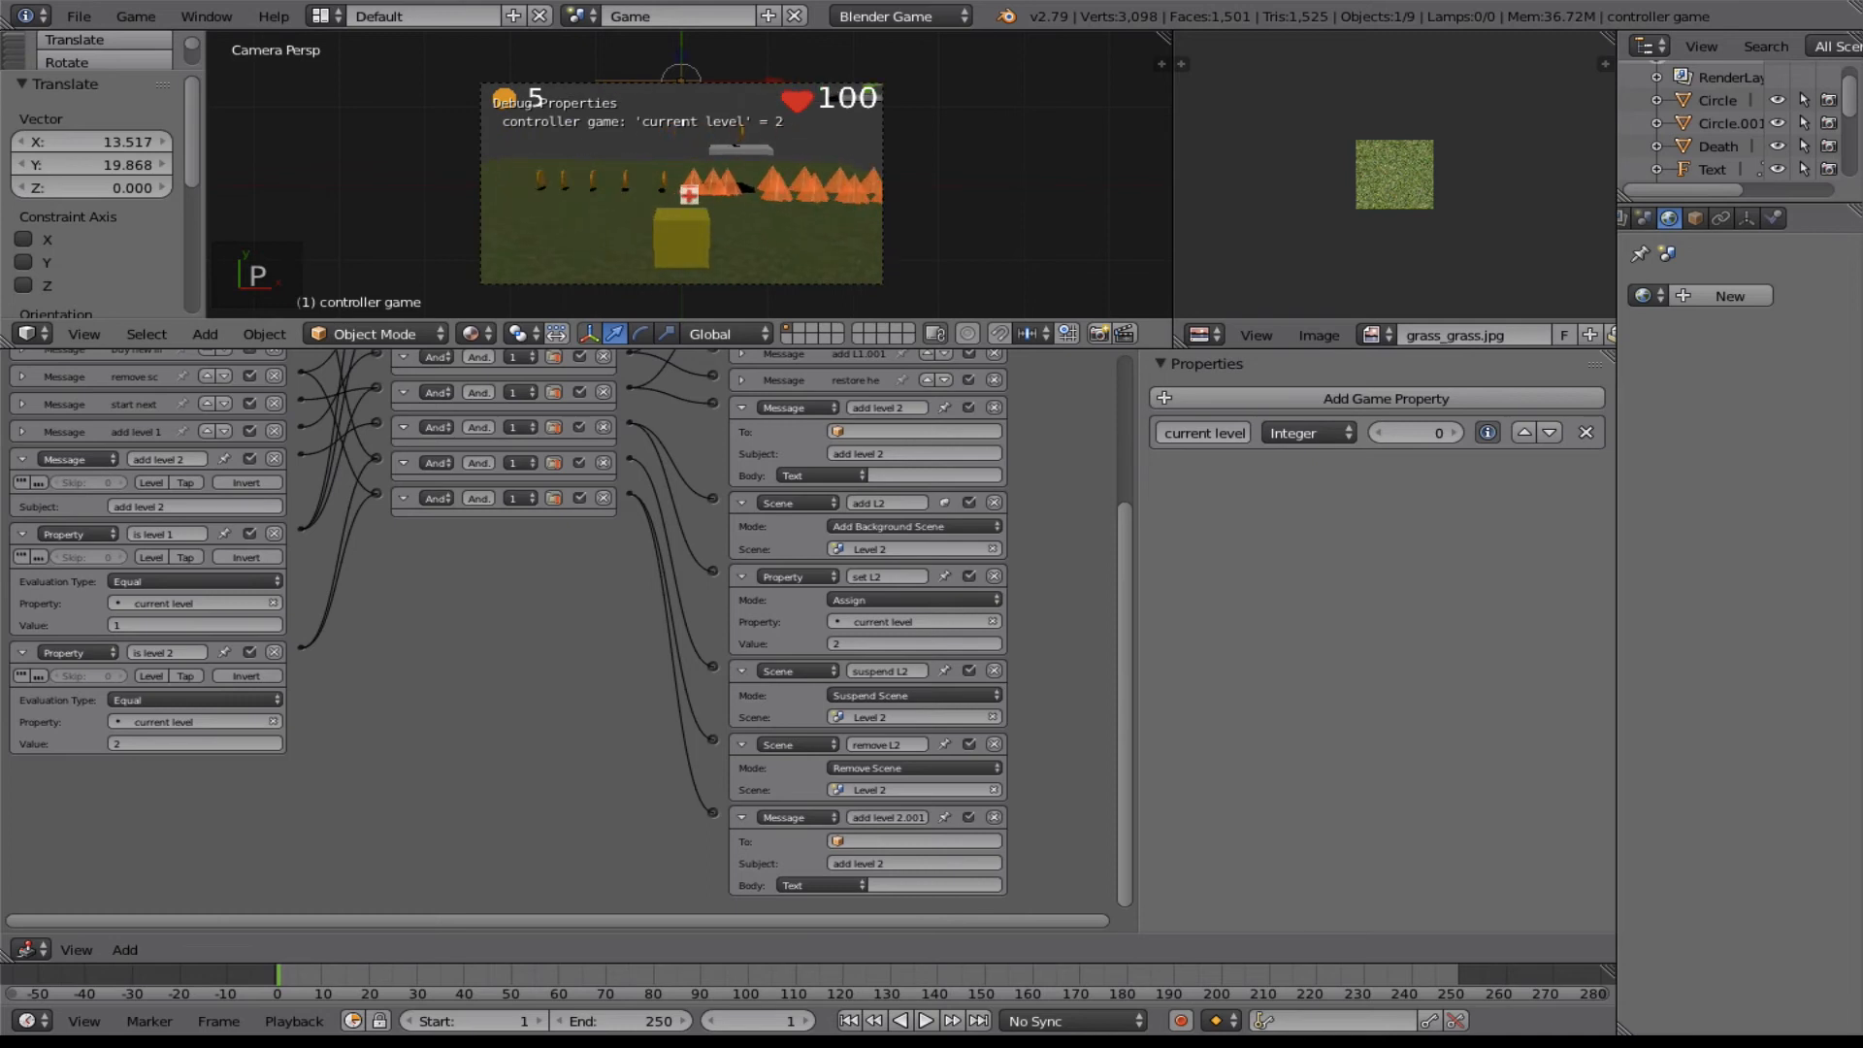
Play Level 2 over the obstacles to its goal, accept the continue prompt and exit the game.
key(w)
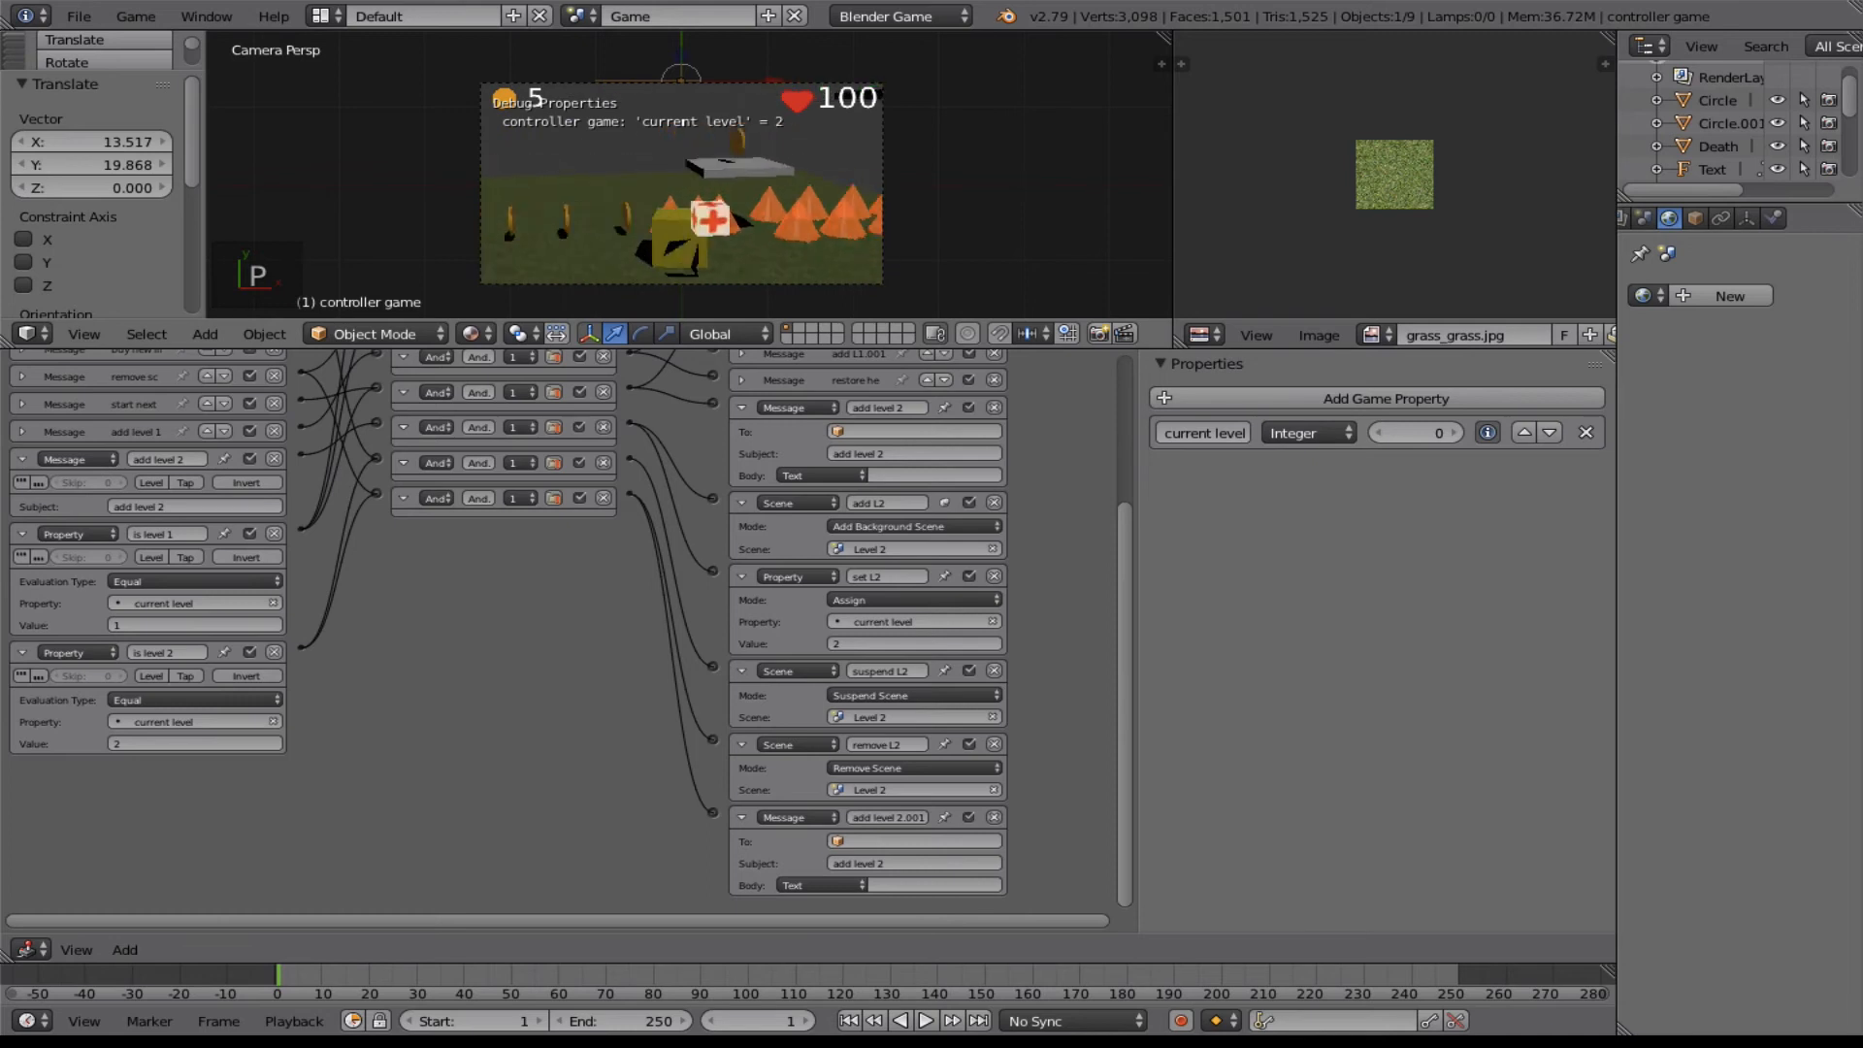
key(d)
key(w)
key(a)
key(space)
key(w)
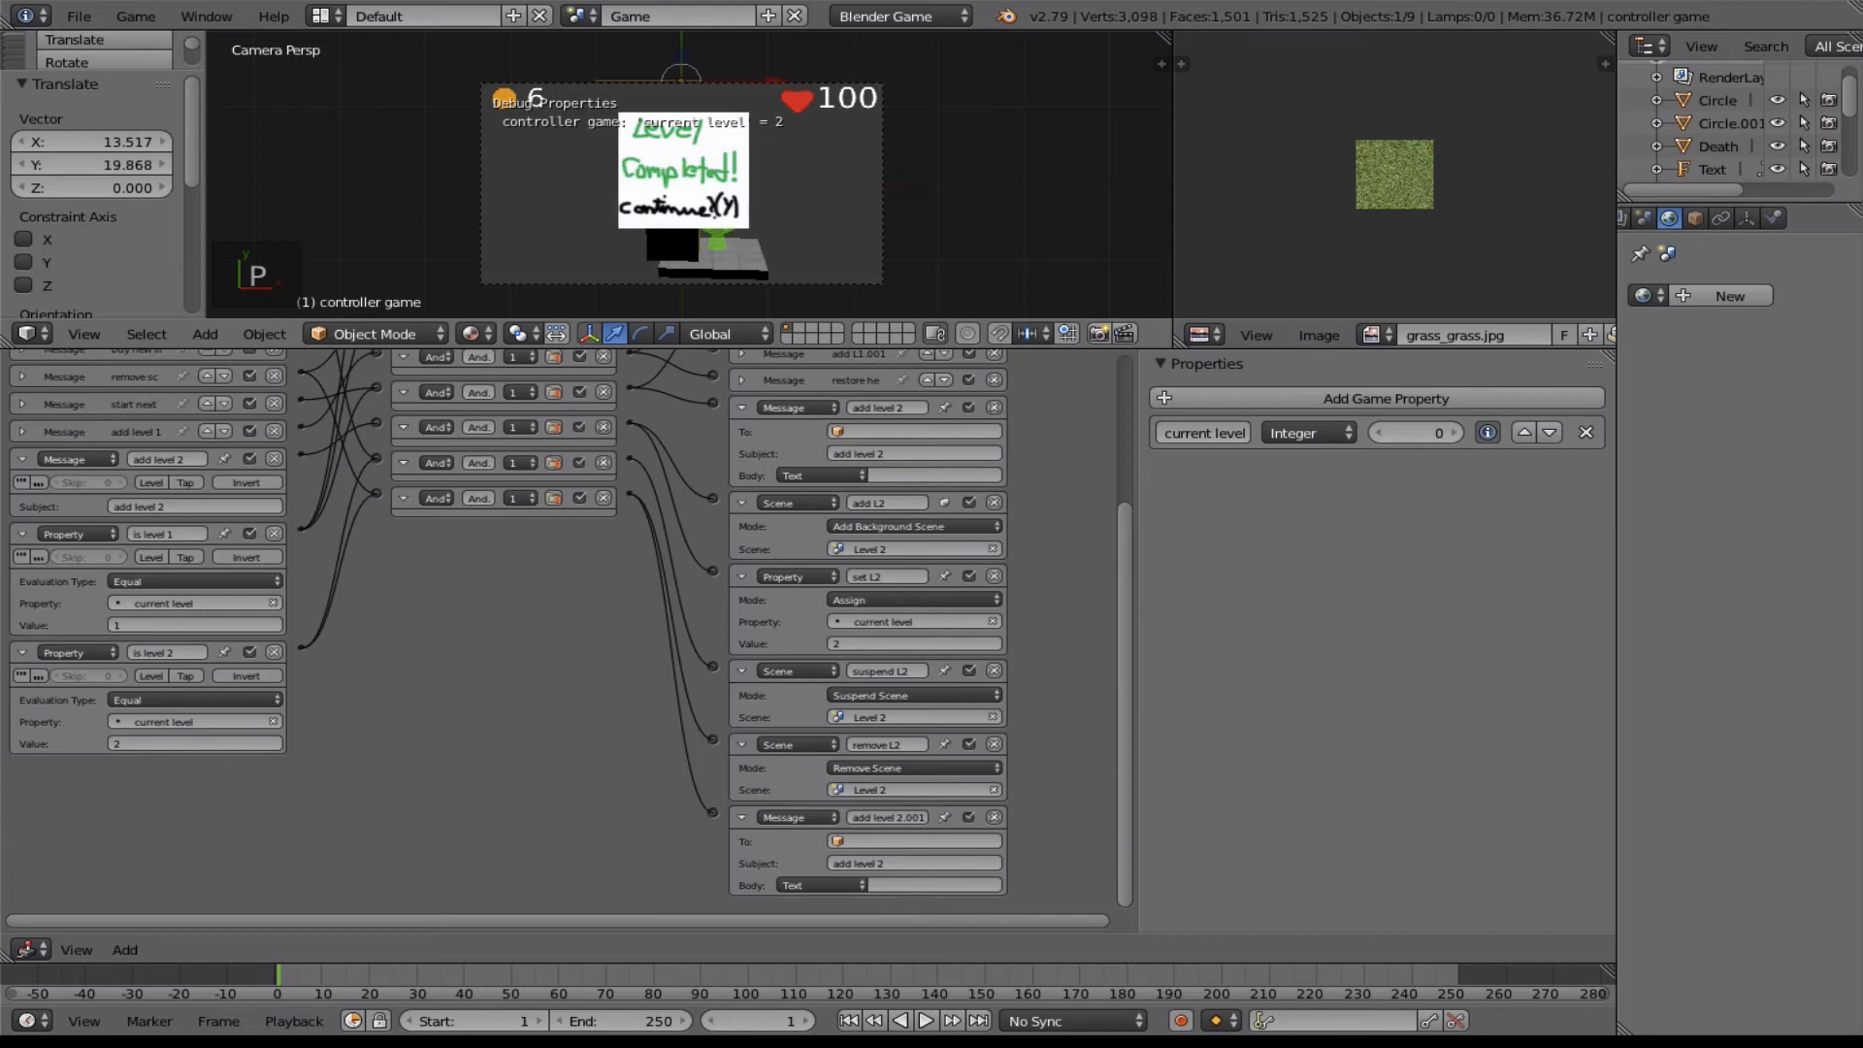
key(y)
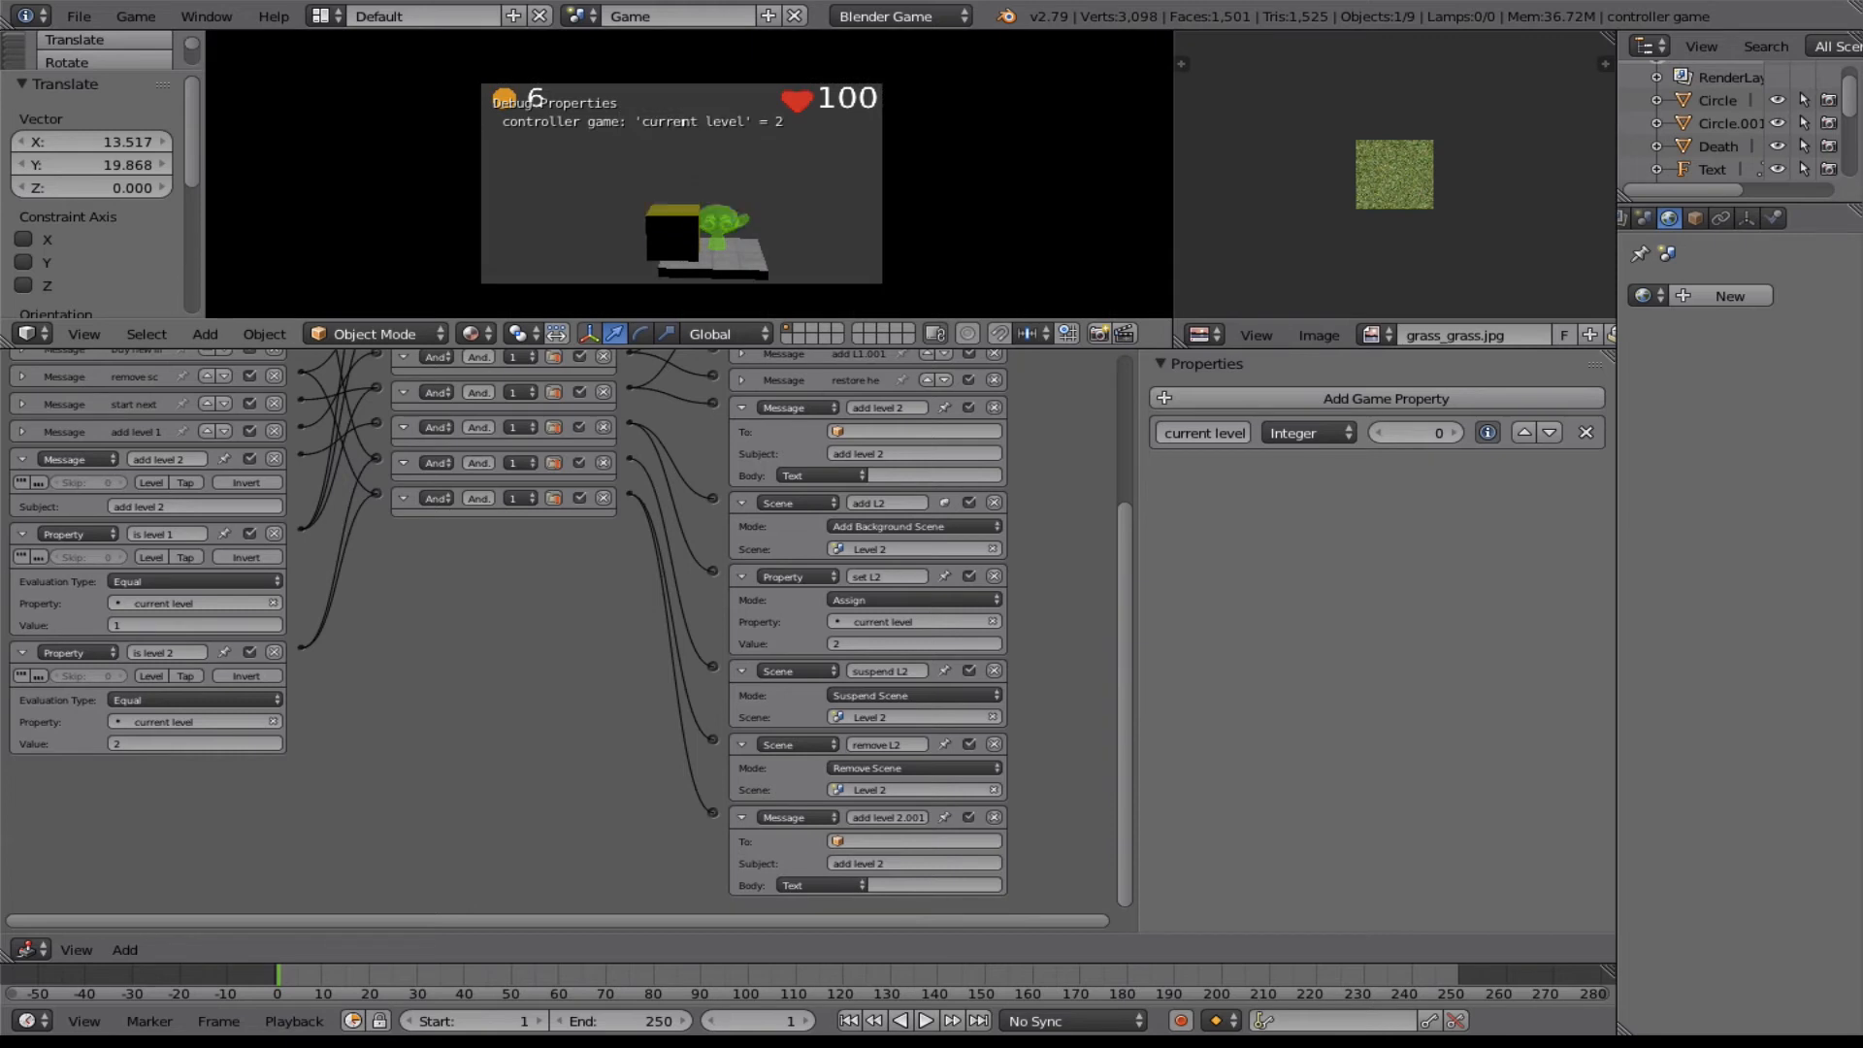
key(Escape)
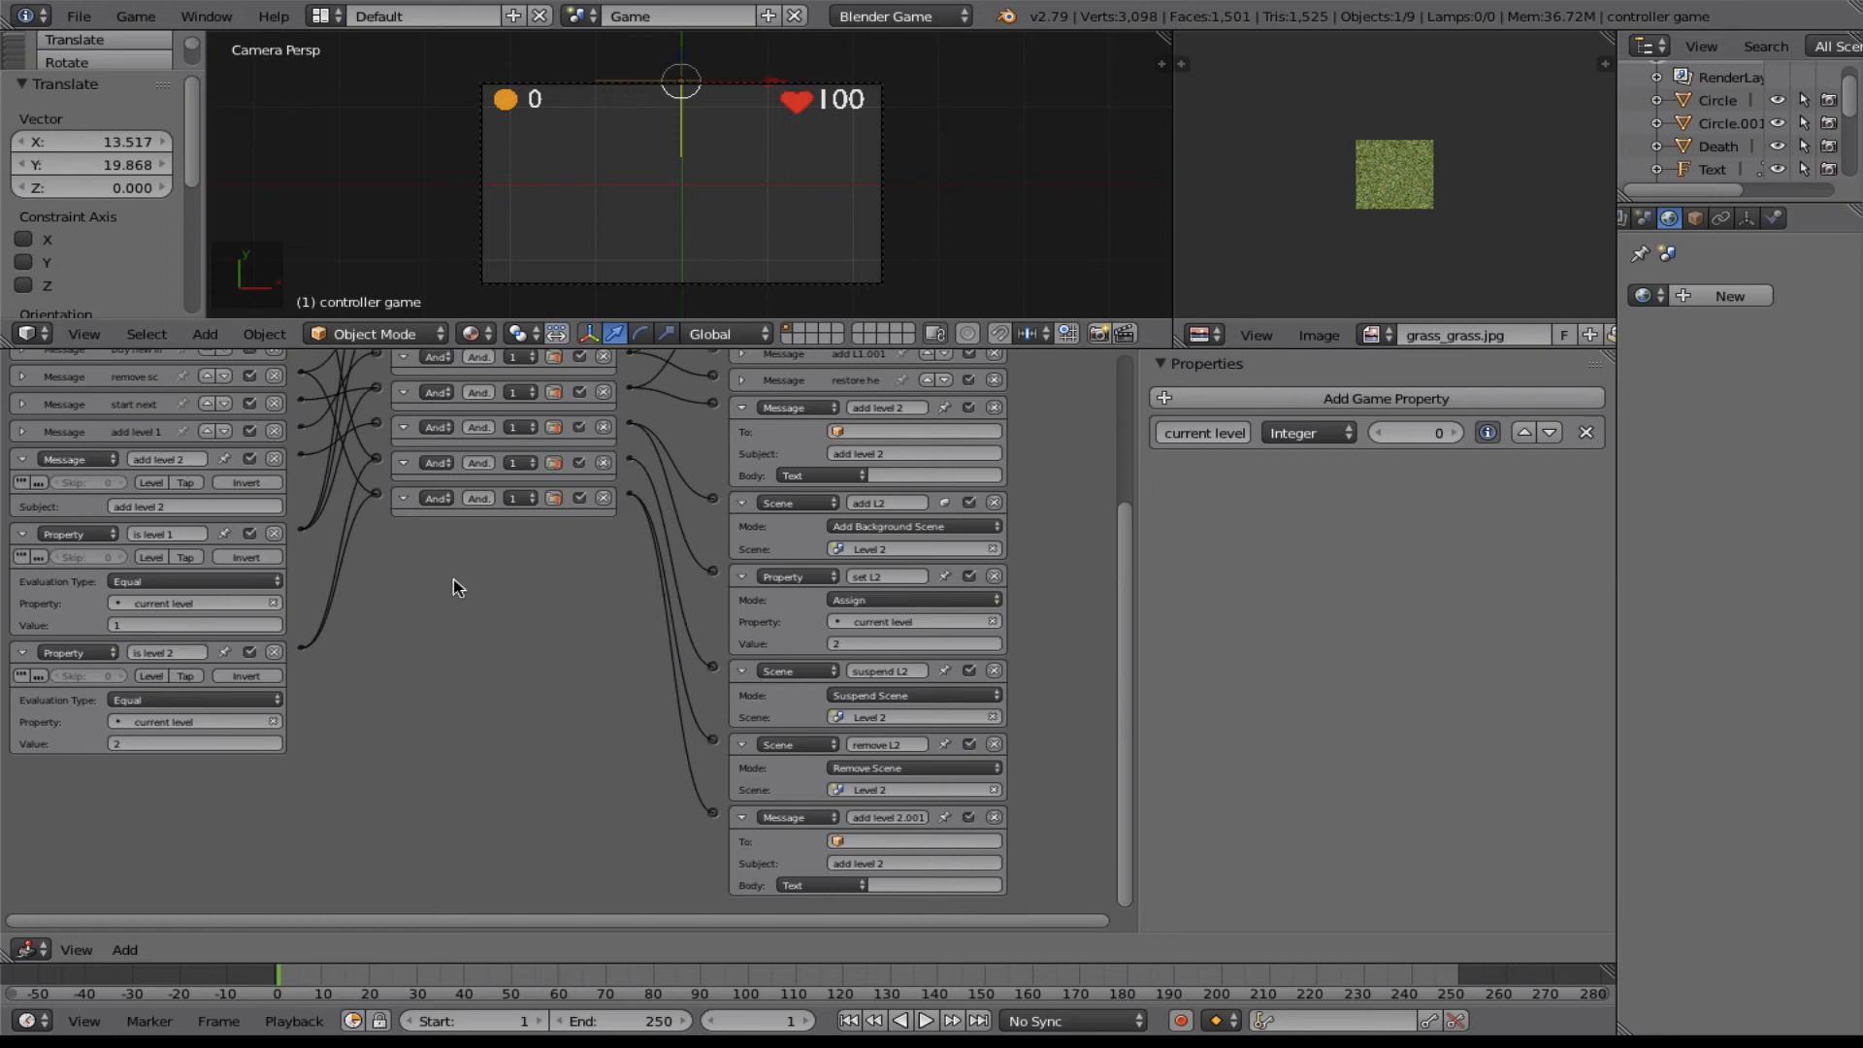
View the Level 2 scene and return to the Game scene.
click(582, 17)
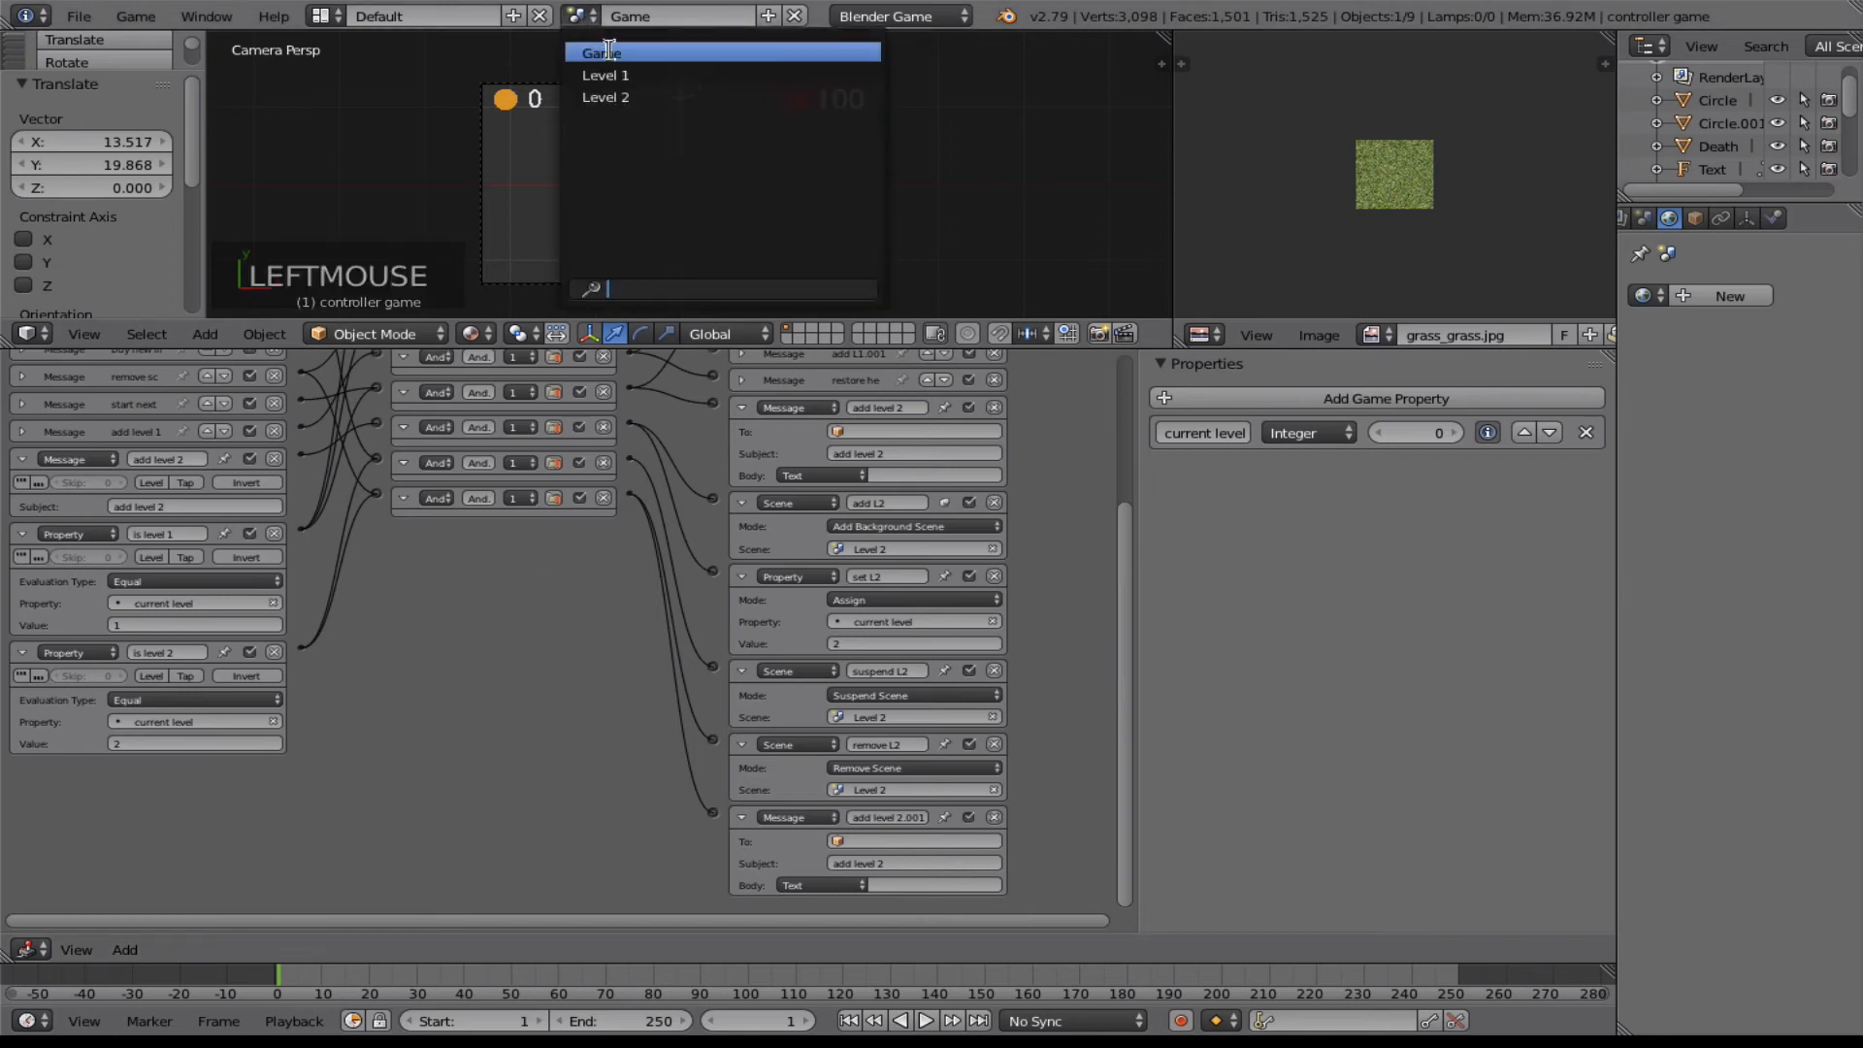
click(623, 97)
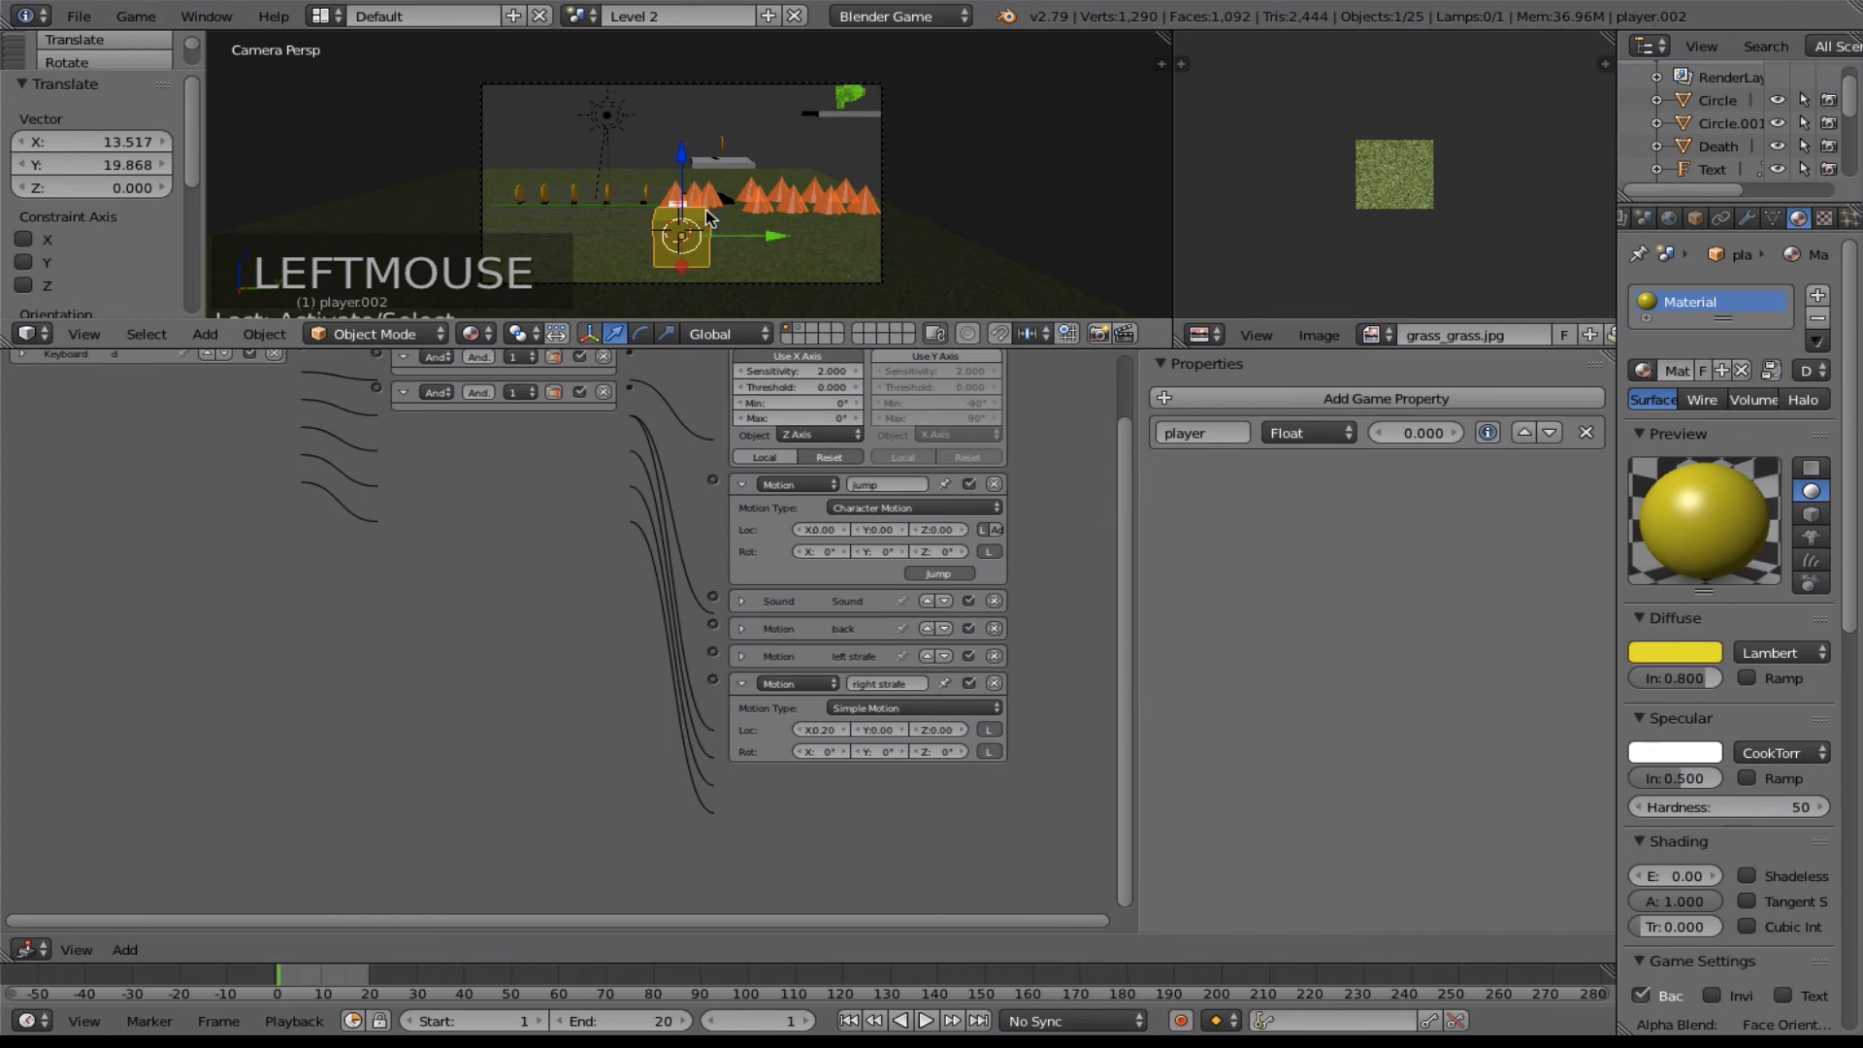
click(593, 20)
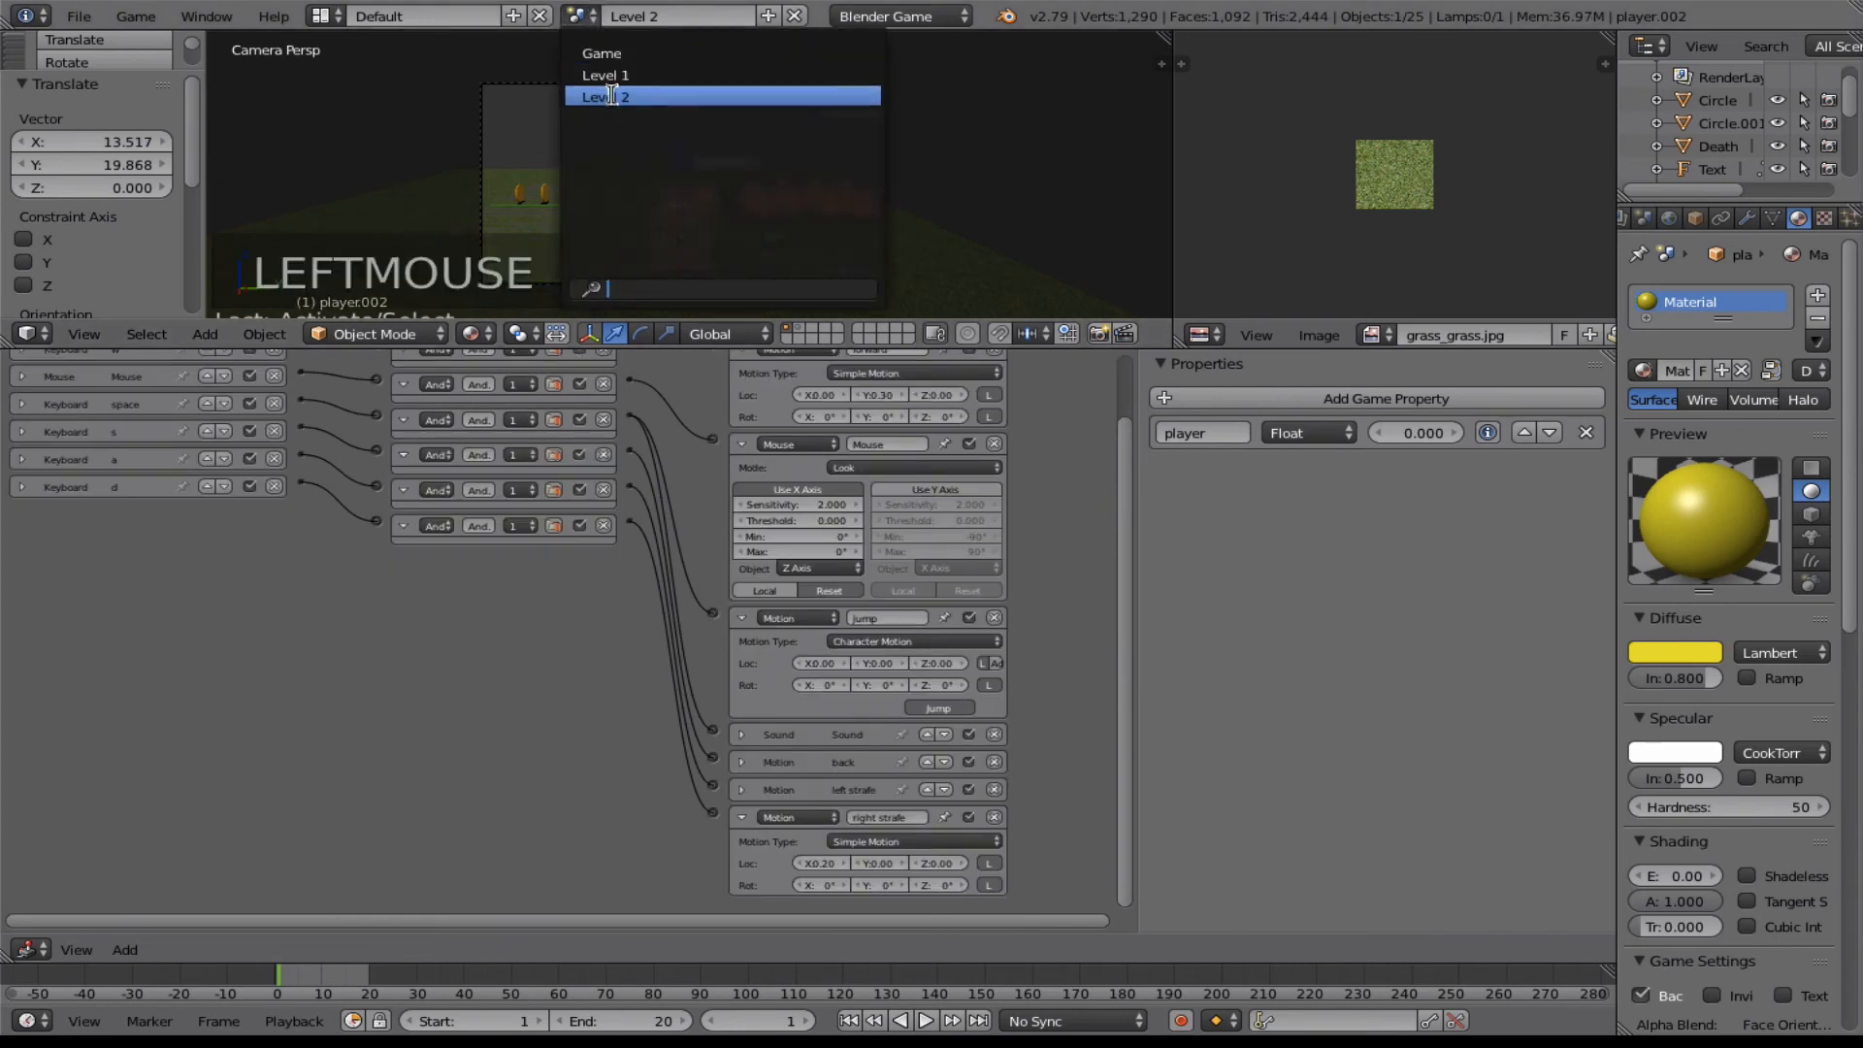
click(611, 97)
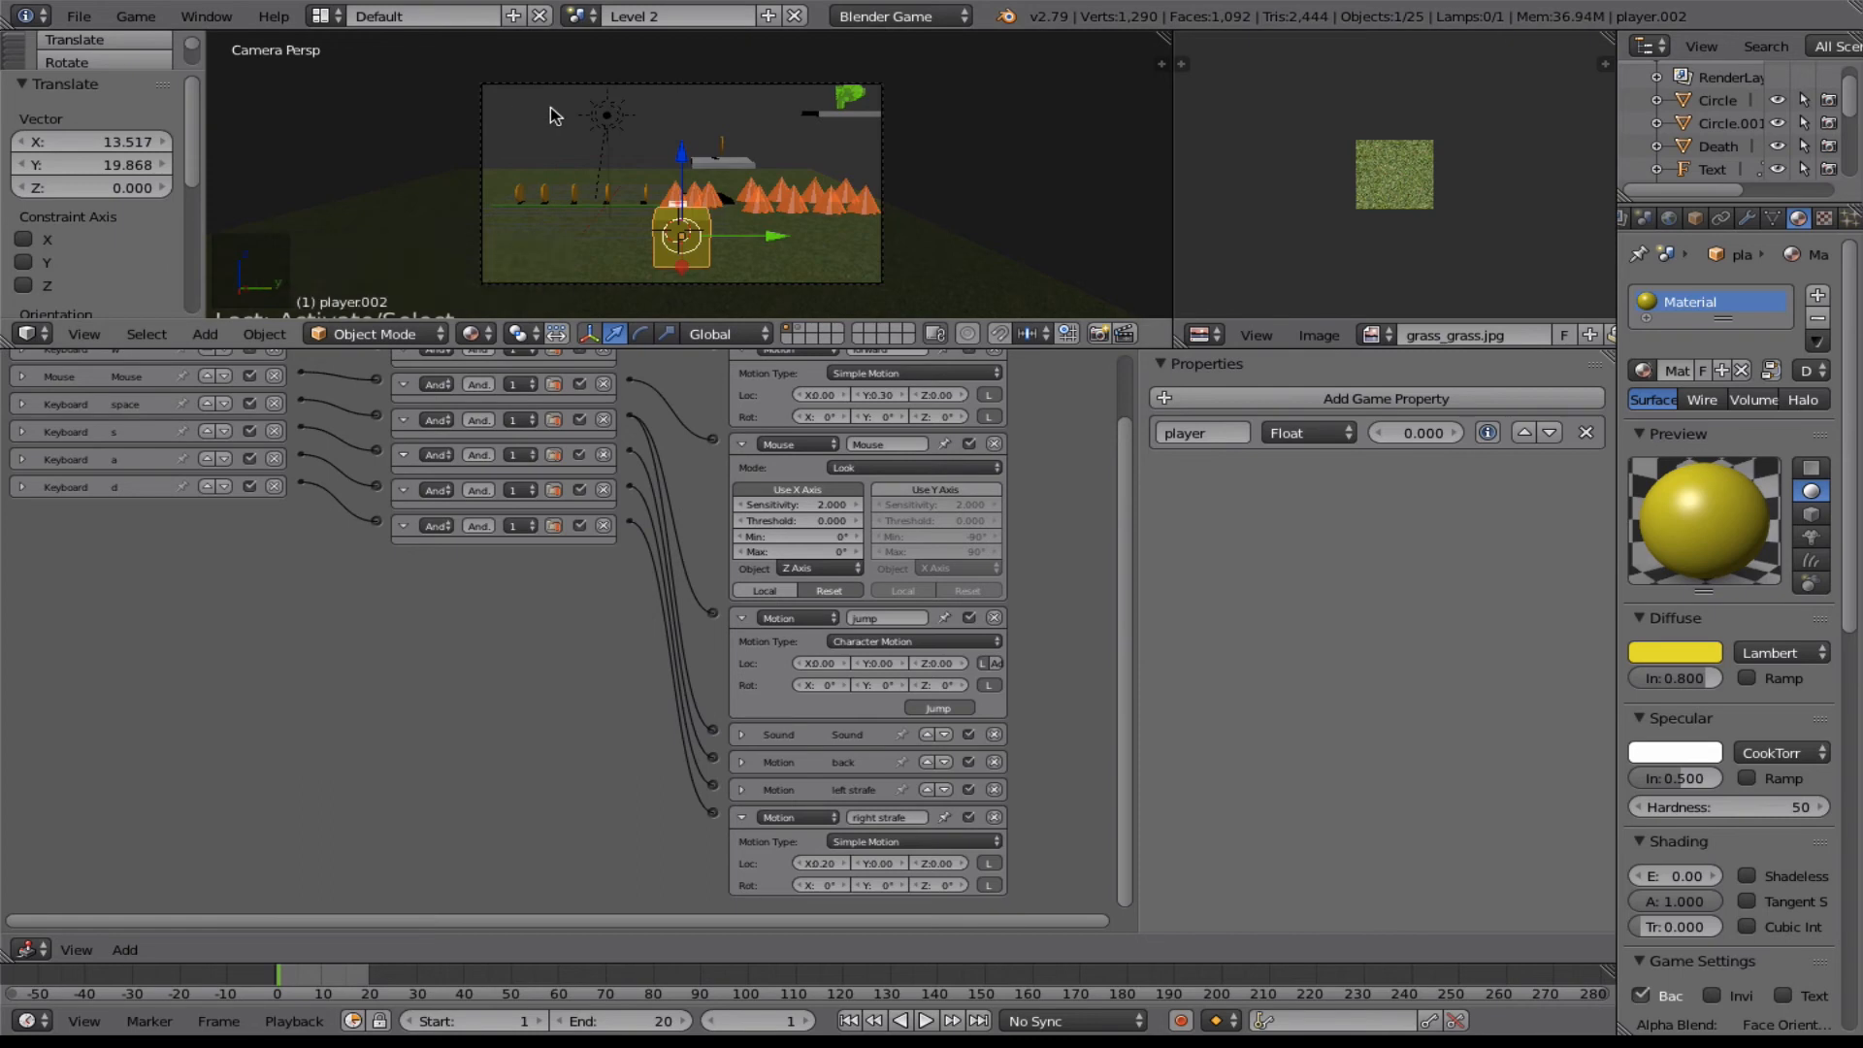
click(577, 16)
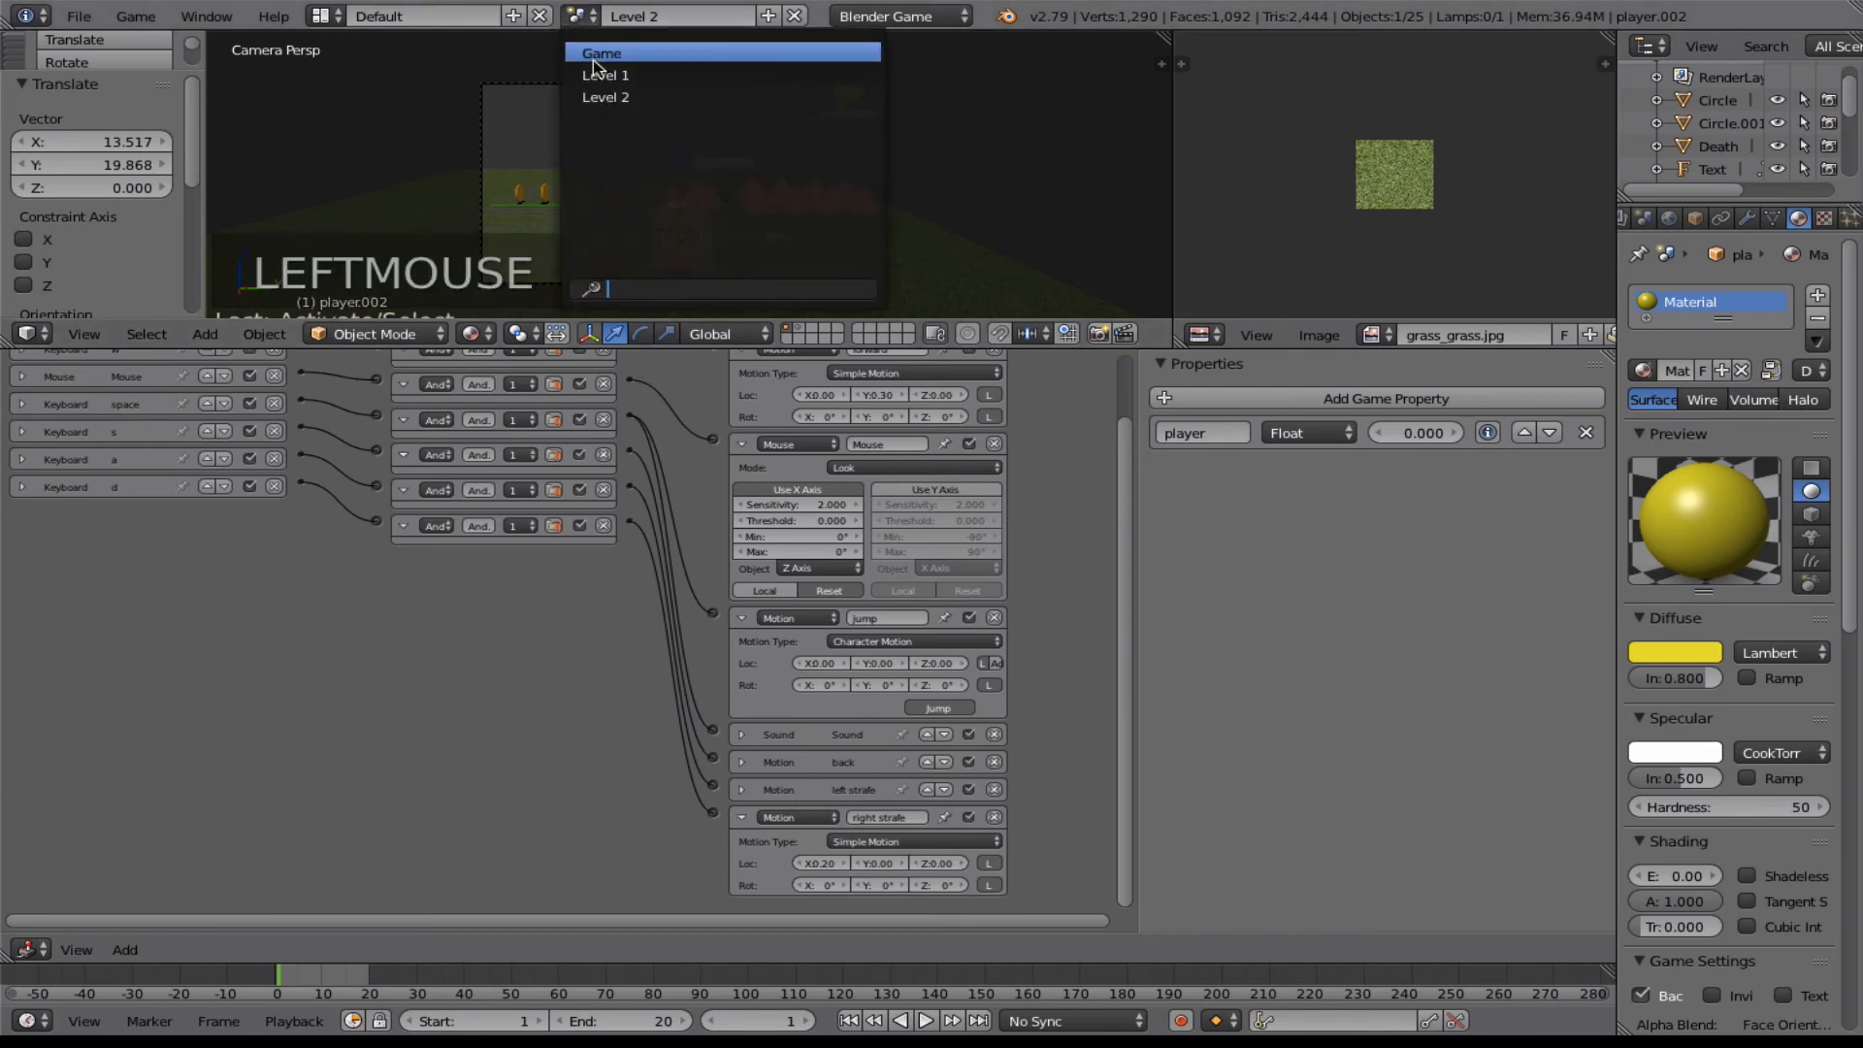
click(596, 54)
Enlarge the logic editor and expand the controller's buy new life, remove scene, start next level and add level 1 message sensors.
drag(633, 348, 636, 87)
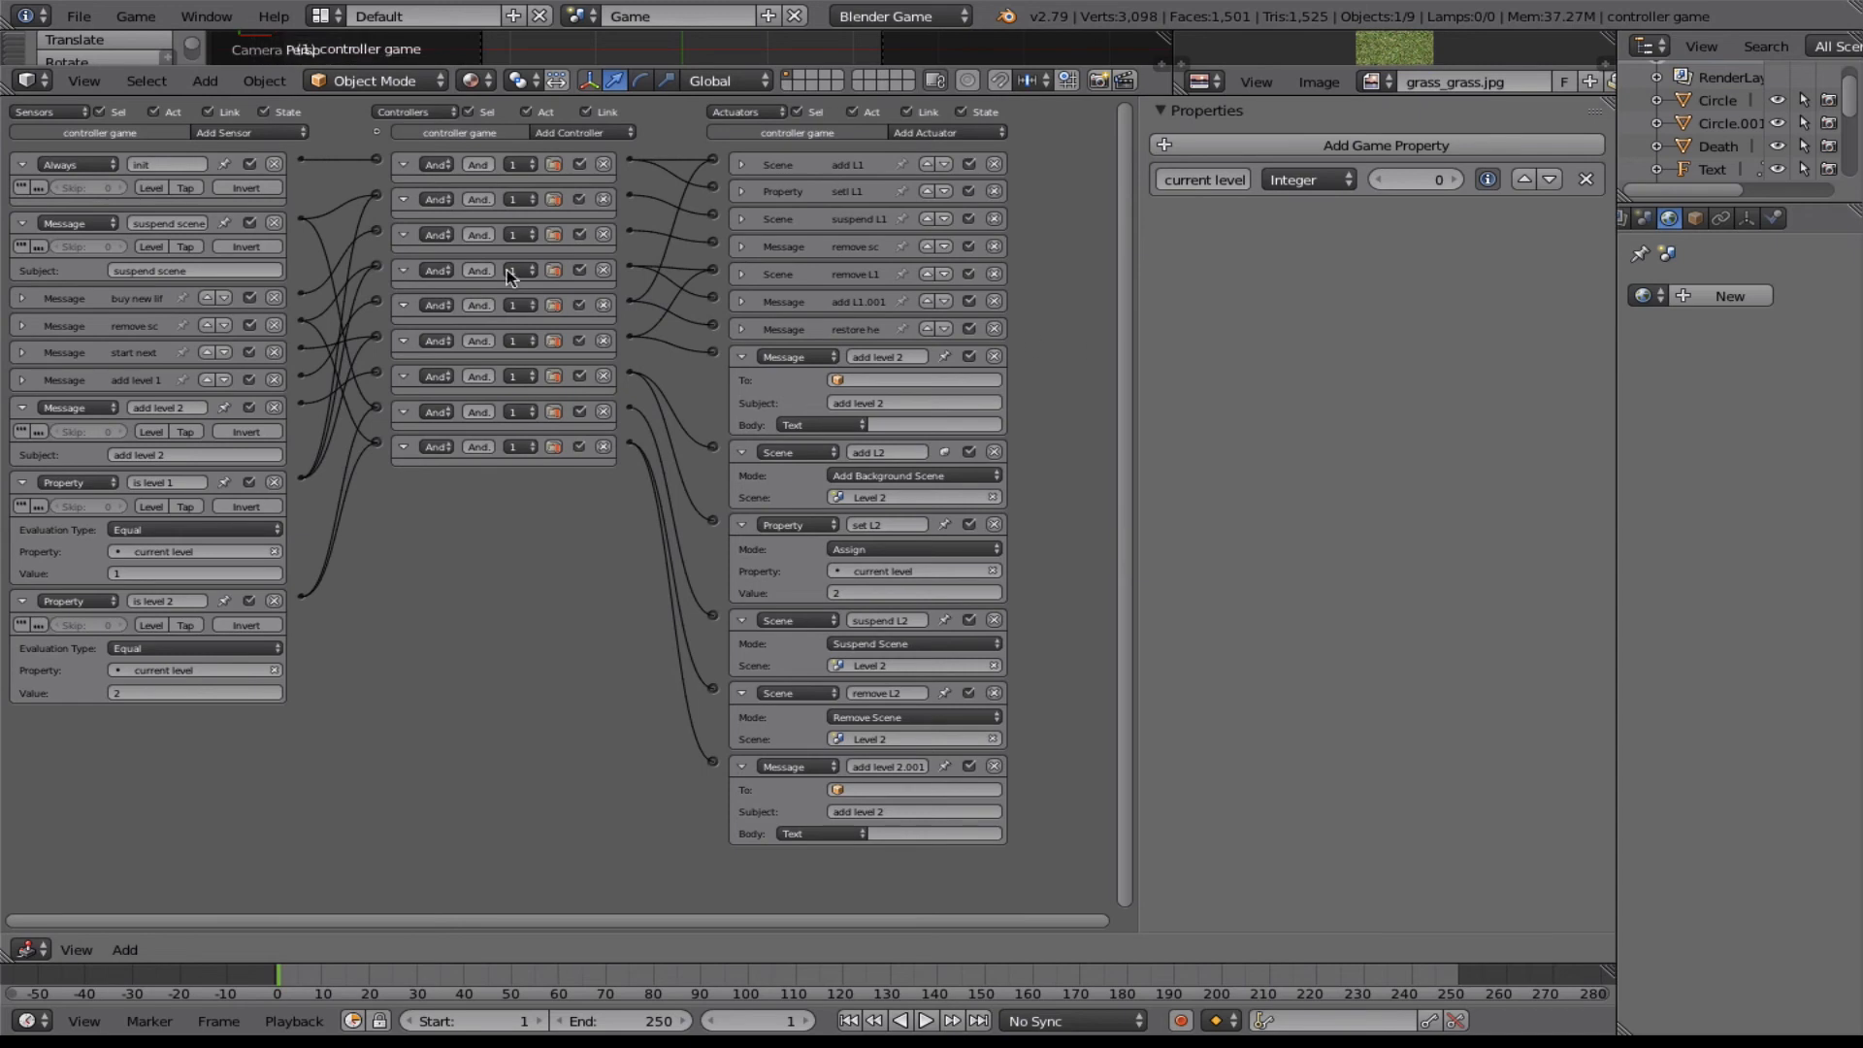
click(22, 298)
click(20, 375)
click(22, 375)
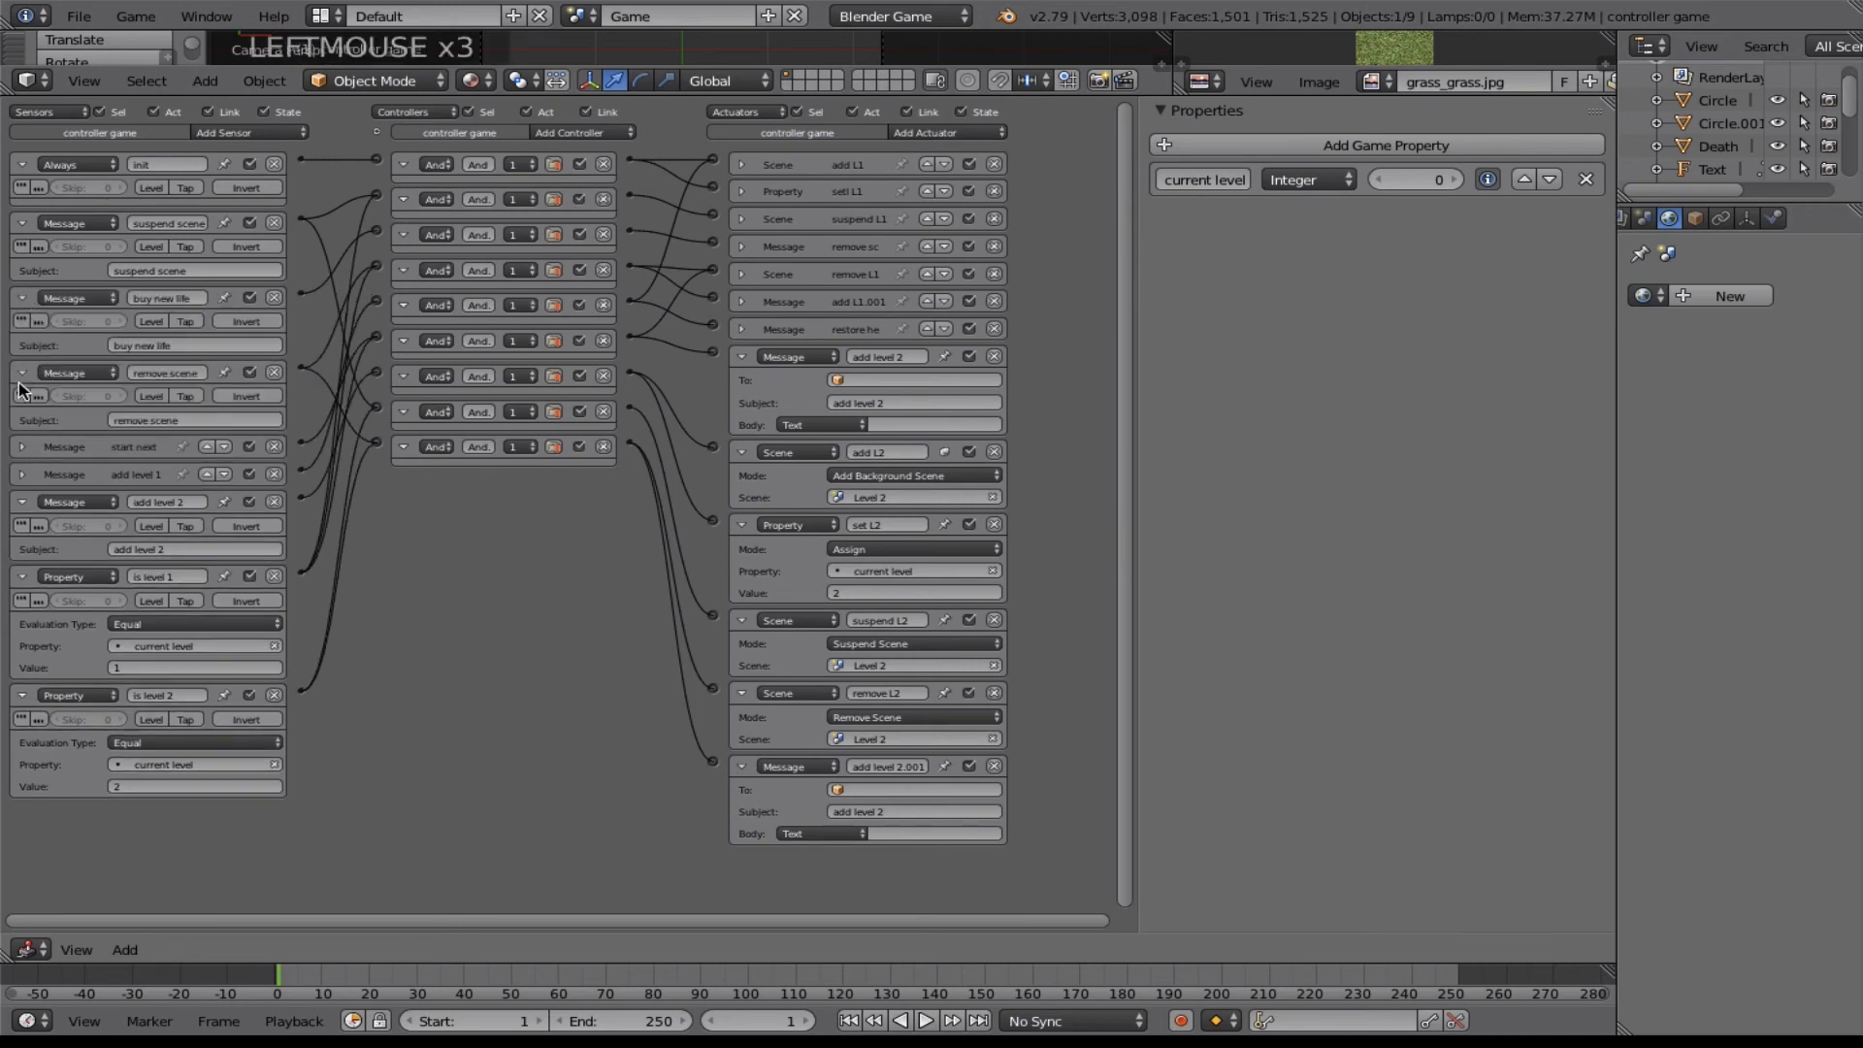
click(21, 446)
click(24, 522)
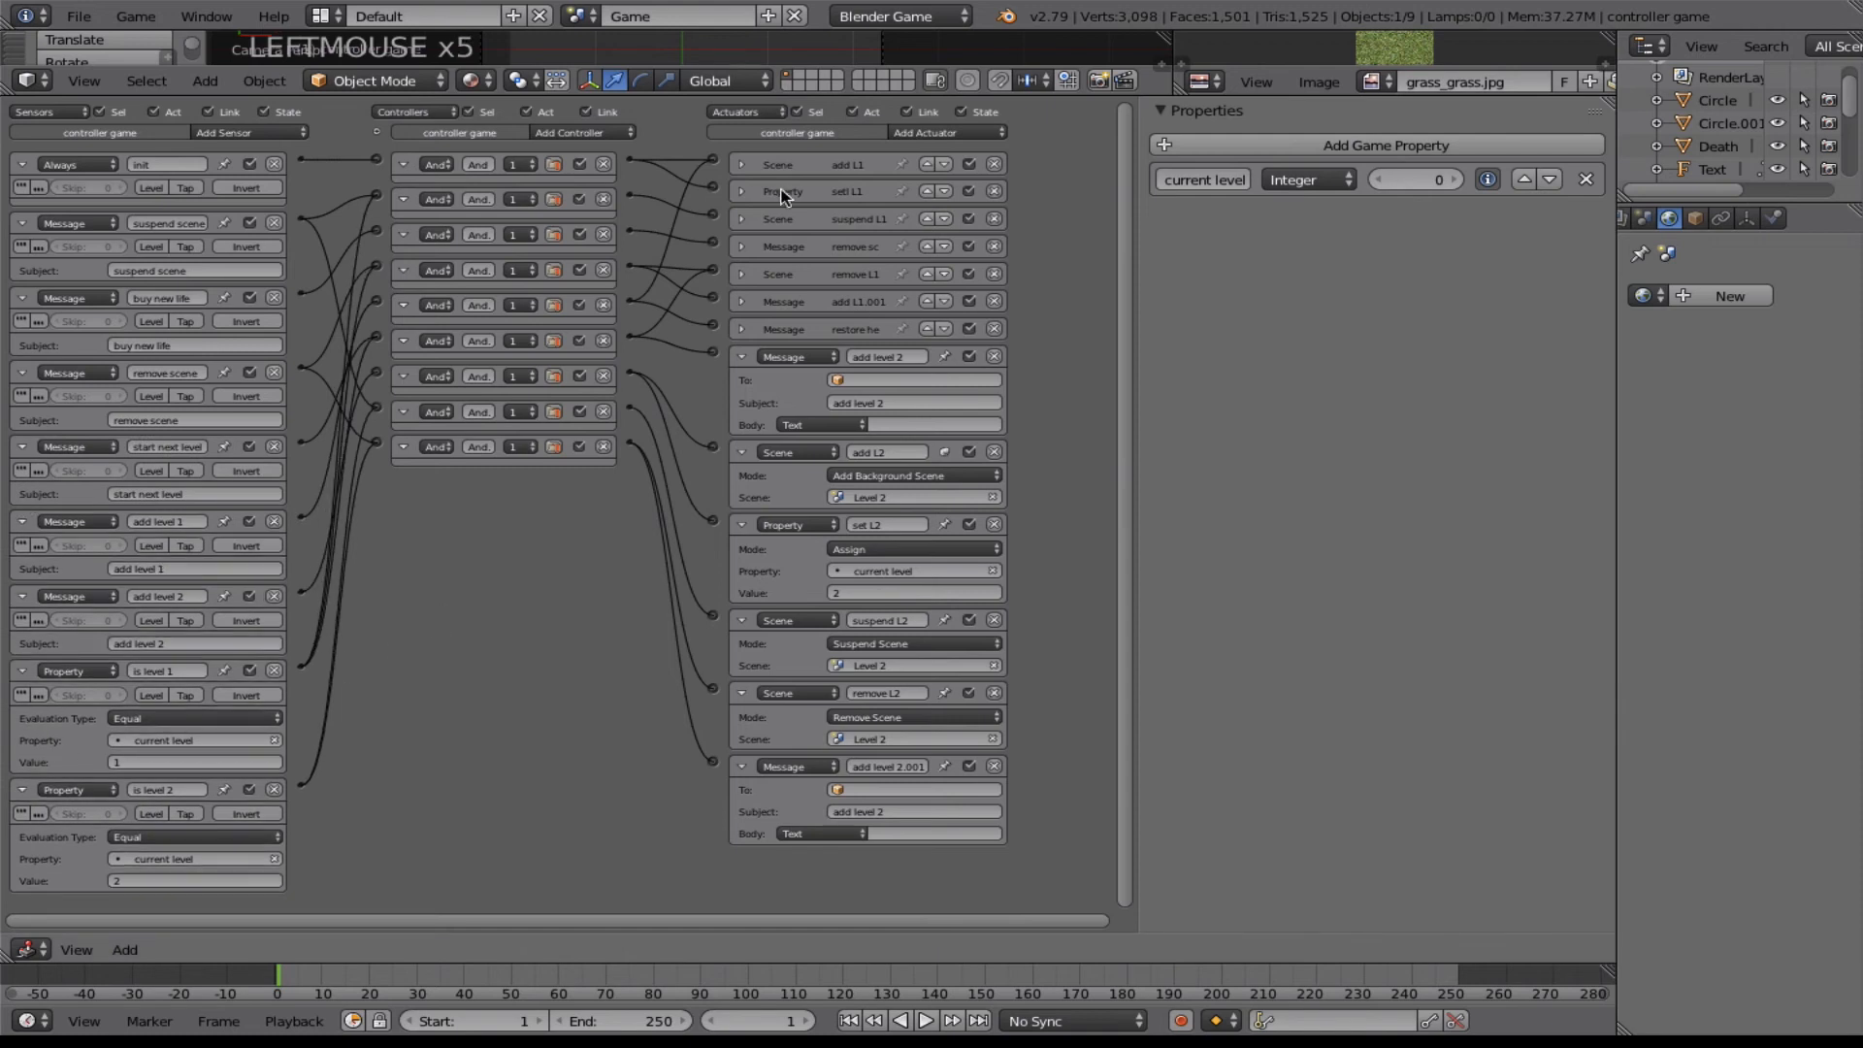
Expand all collapsed actuators from add L1 to restore health and review the controller's complete logic setup.
click(744, 163)
click(741, 237)
click(742, 239)
click(743, 333)
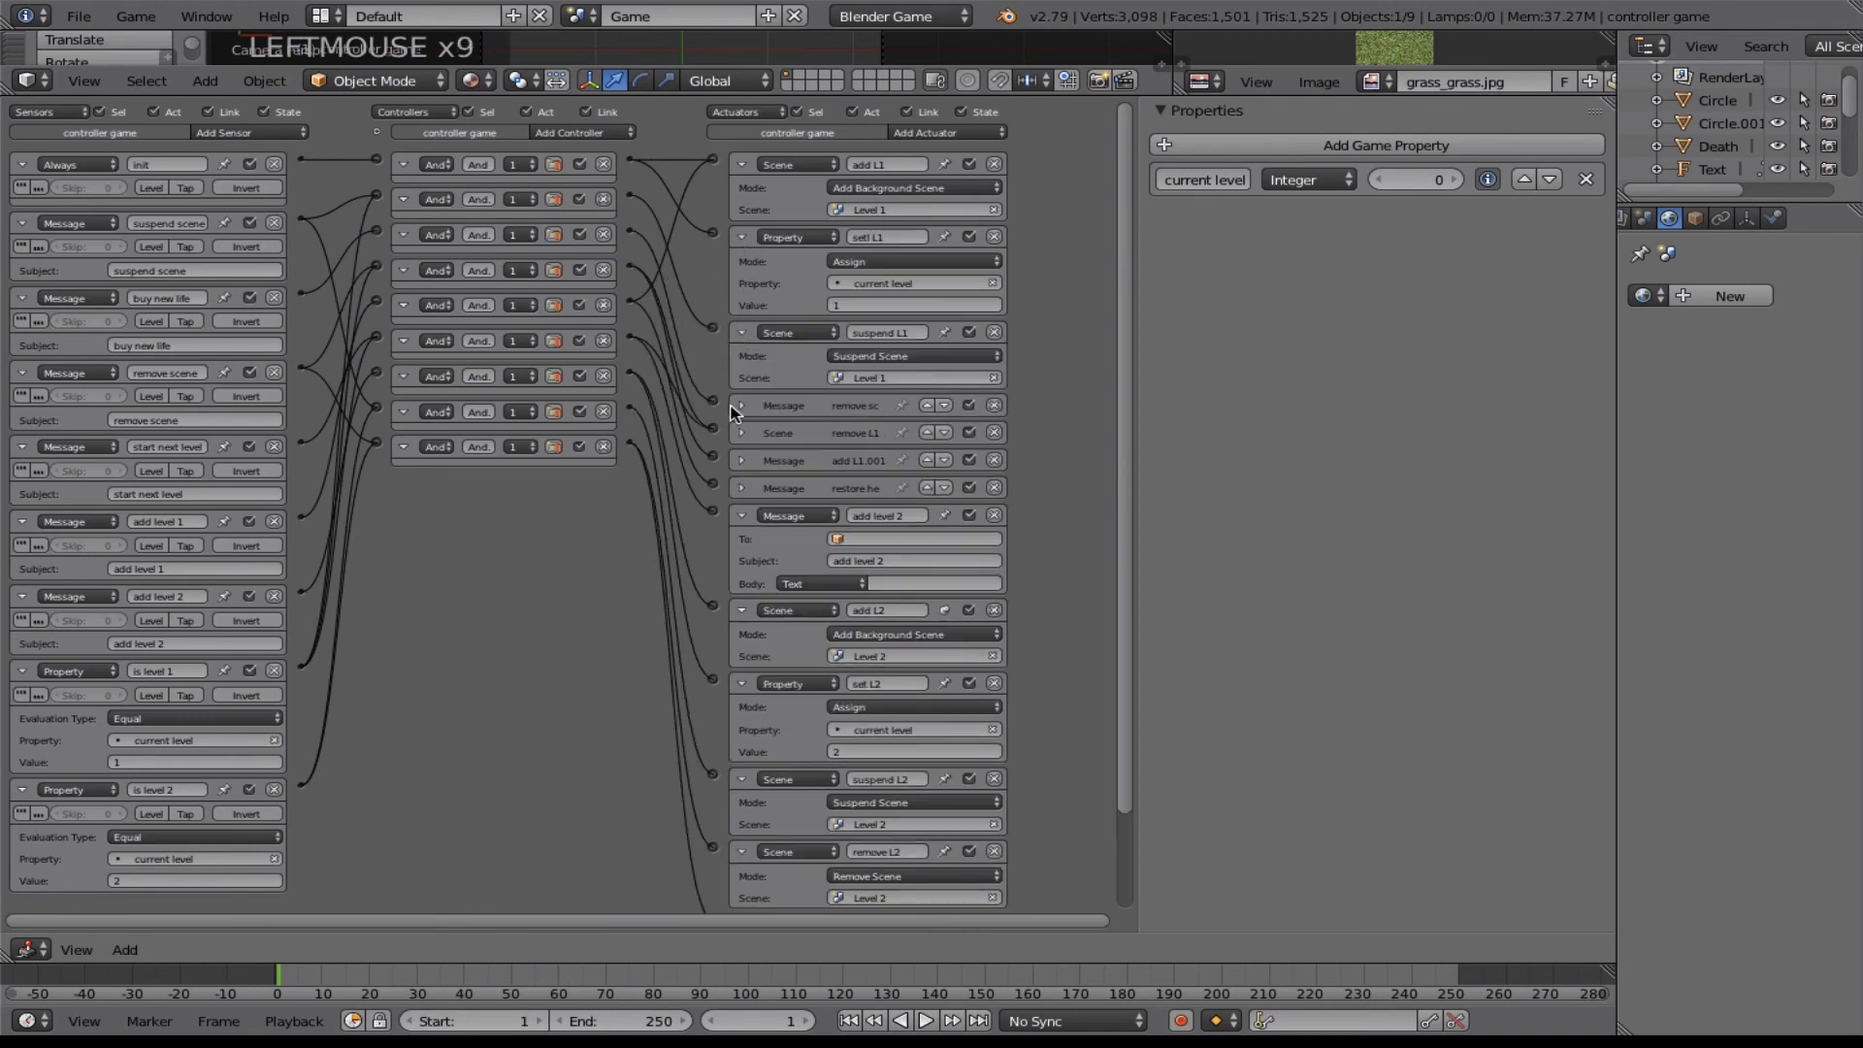
click(743, 406)
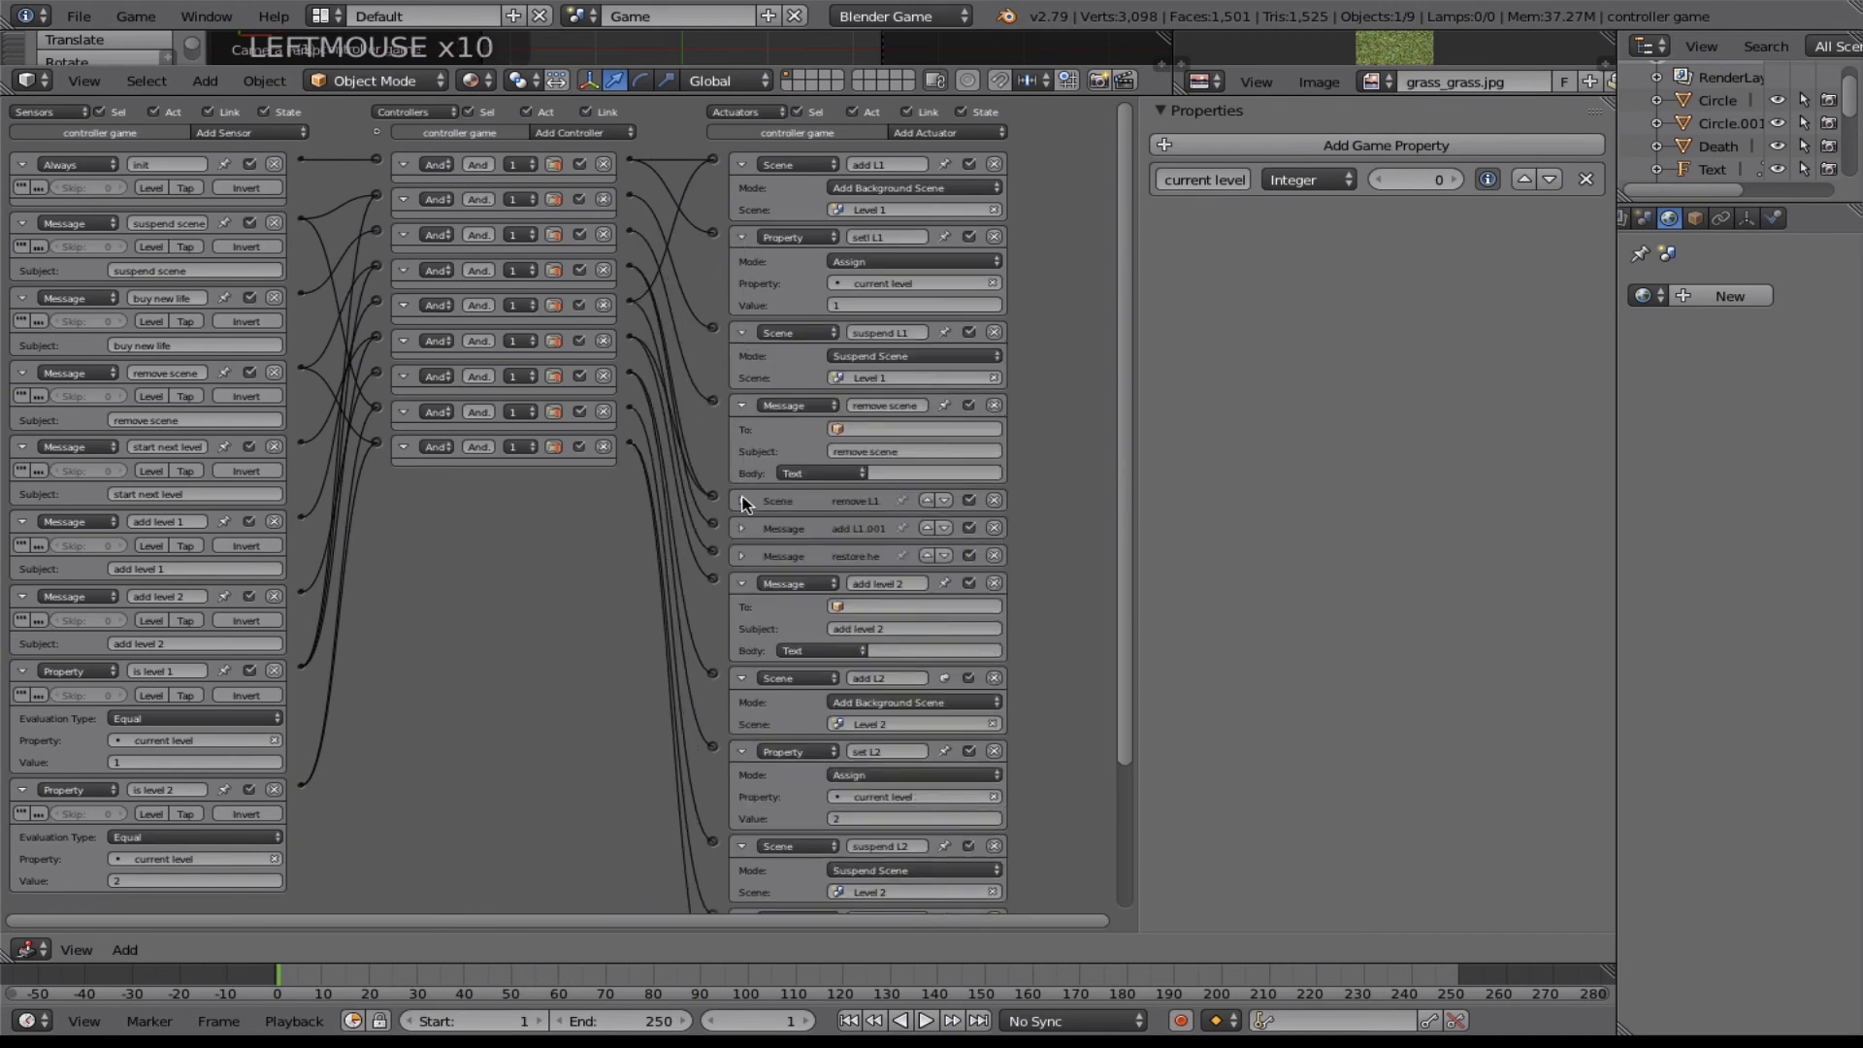
click(743, 500)
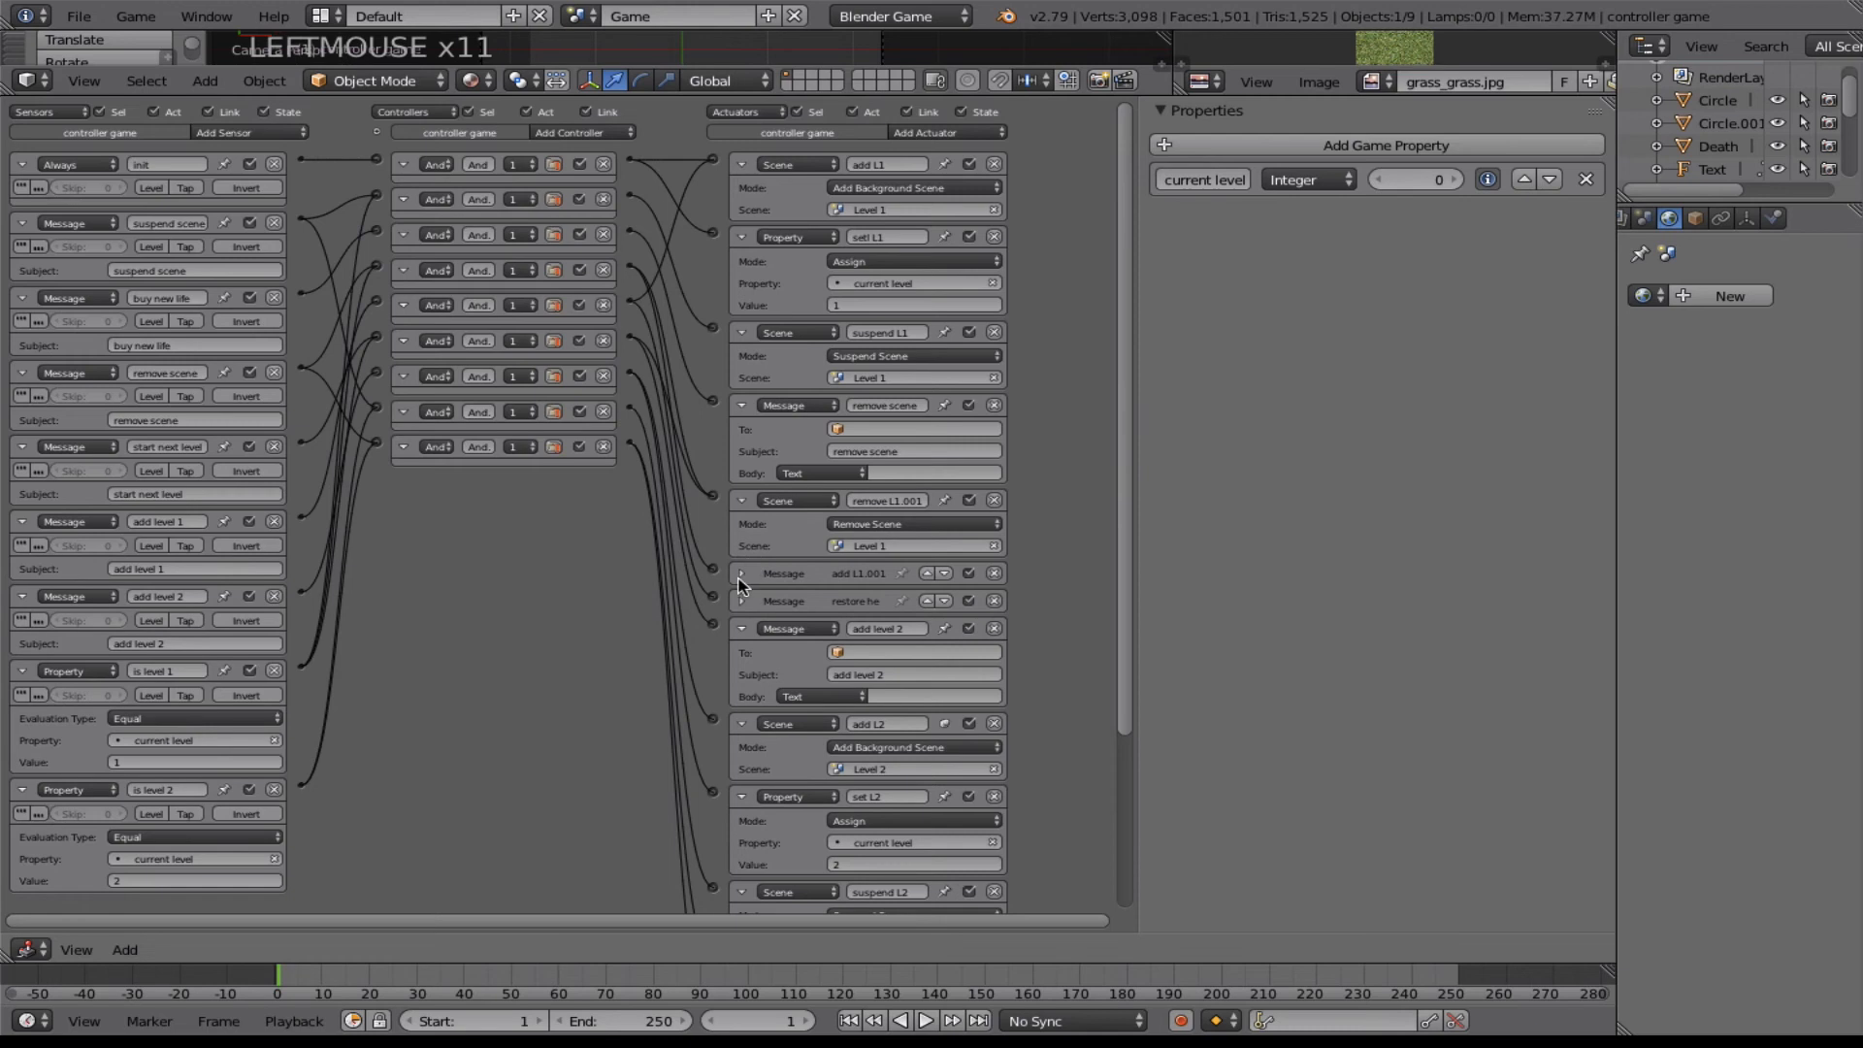
click(742, 574)
click(740, 669)
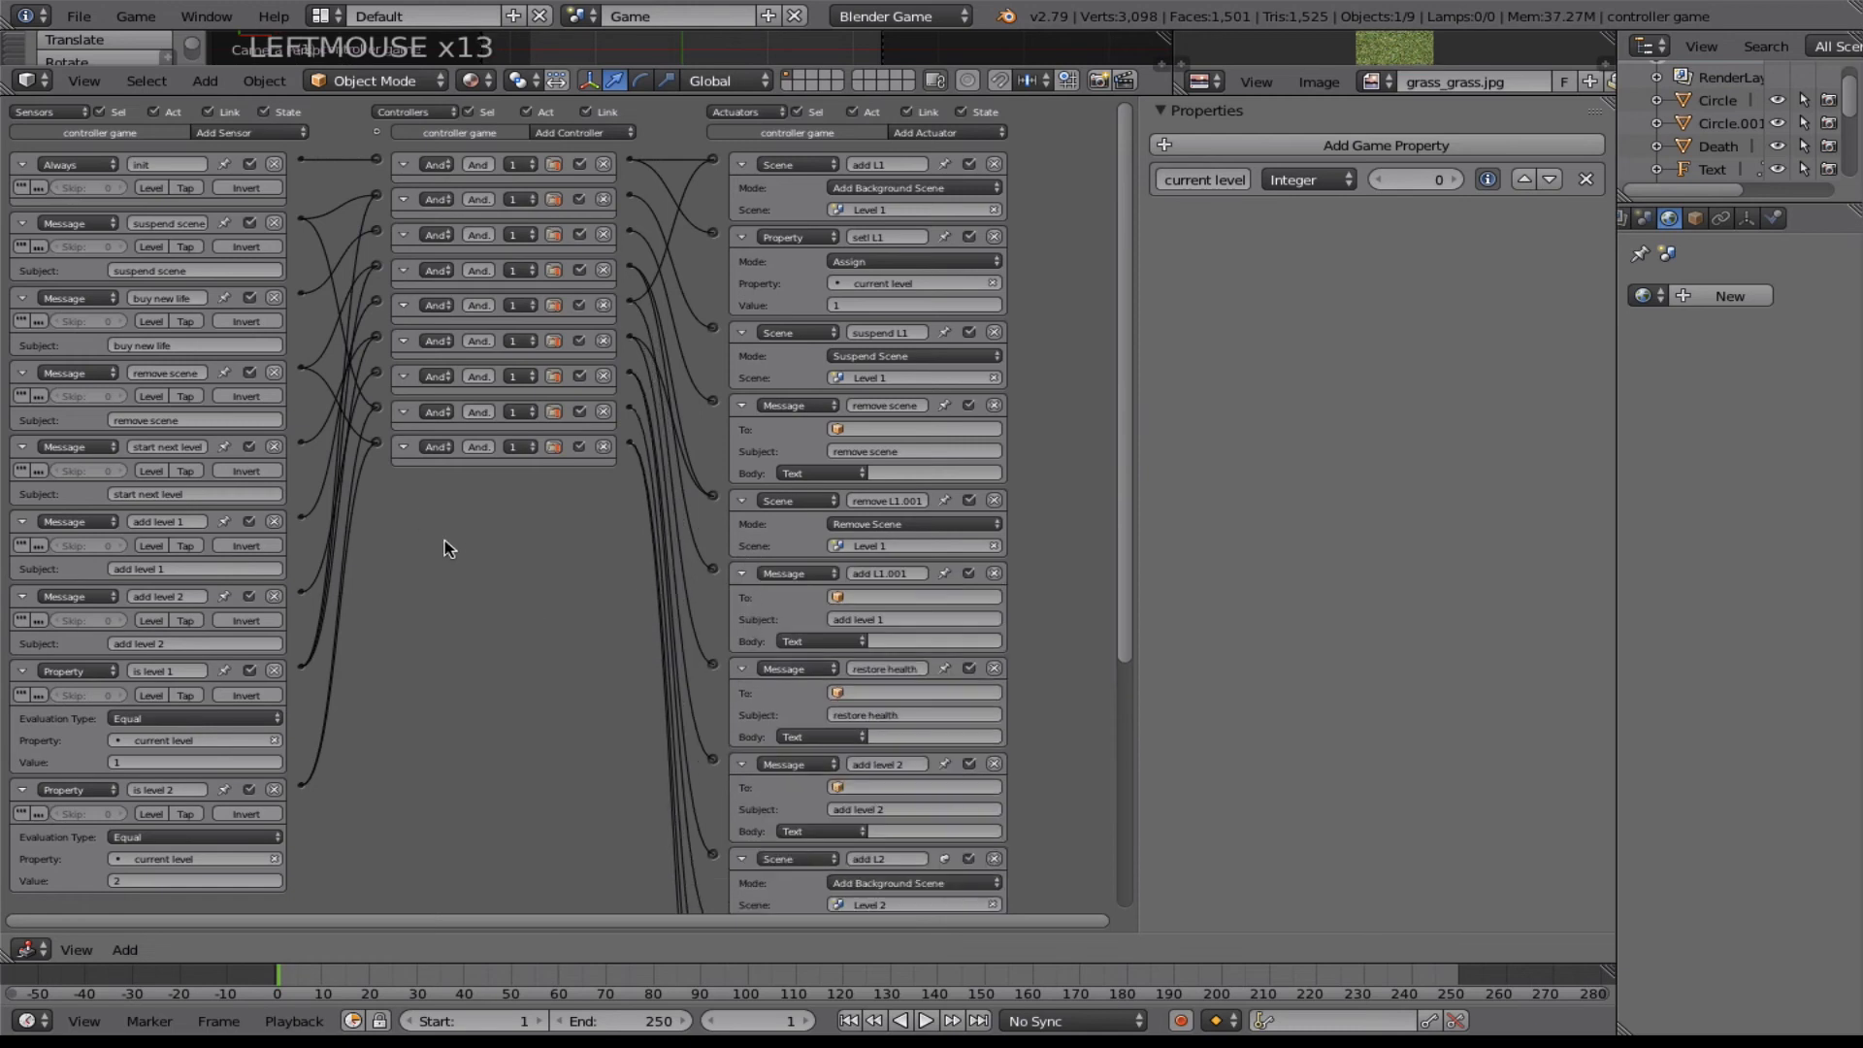
scroll(533, 614, up, 1)
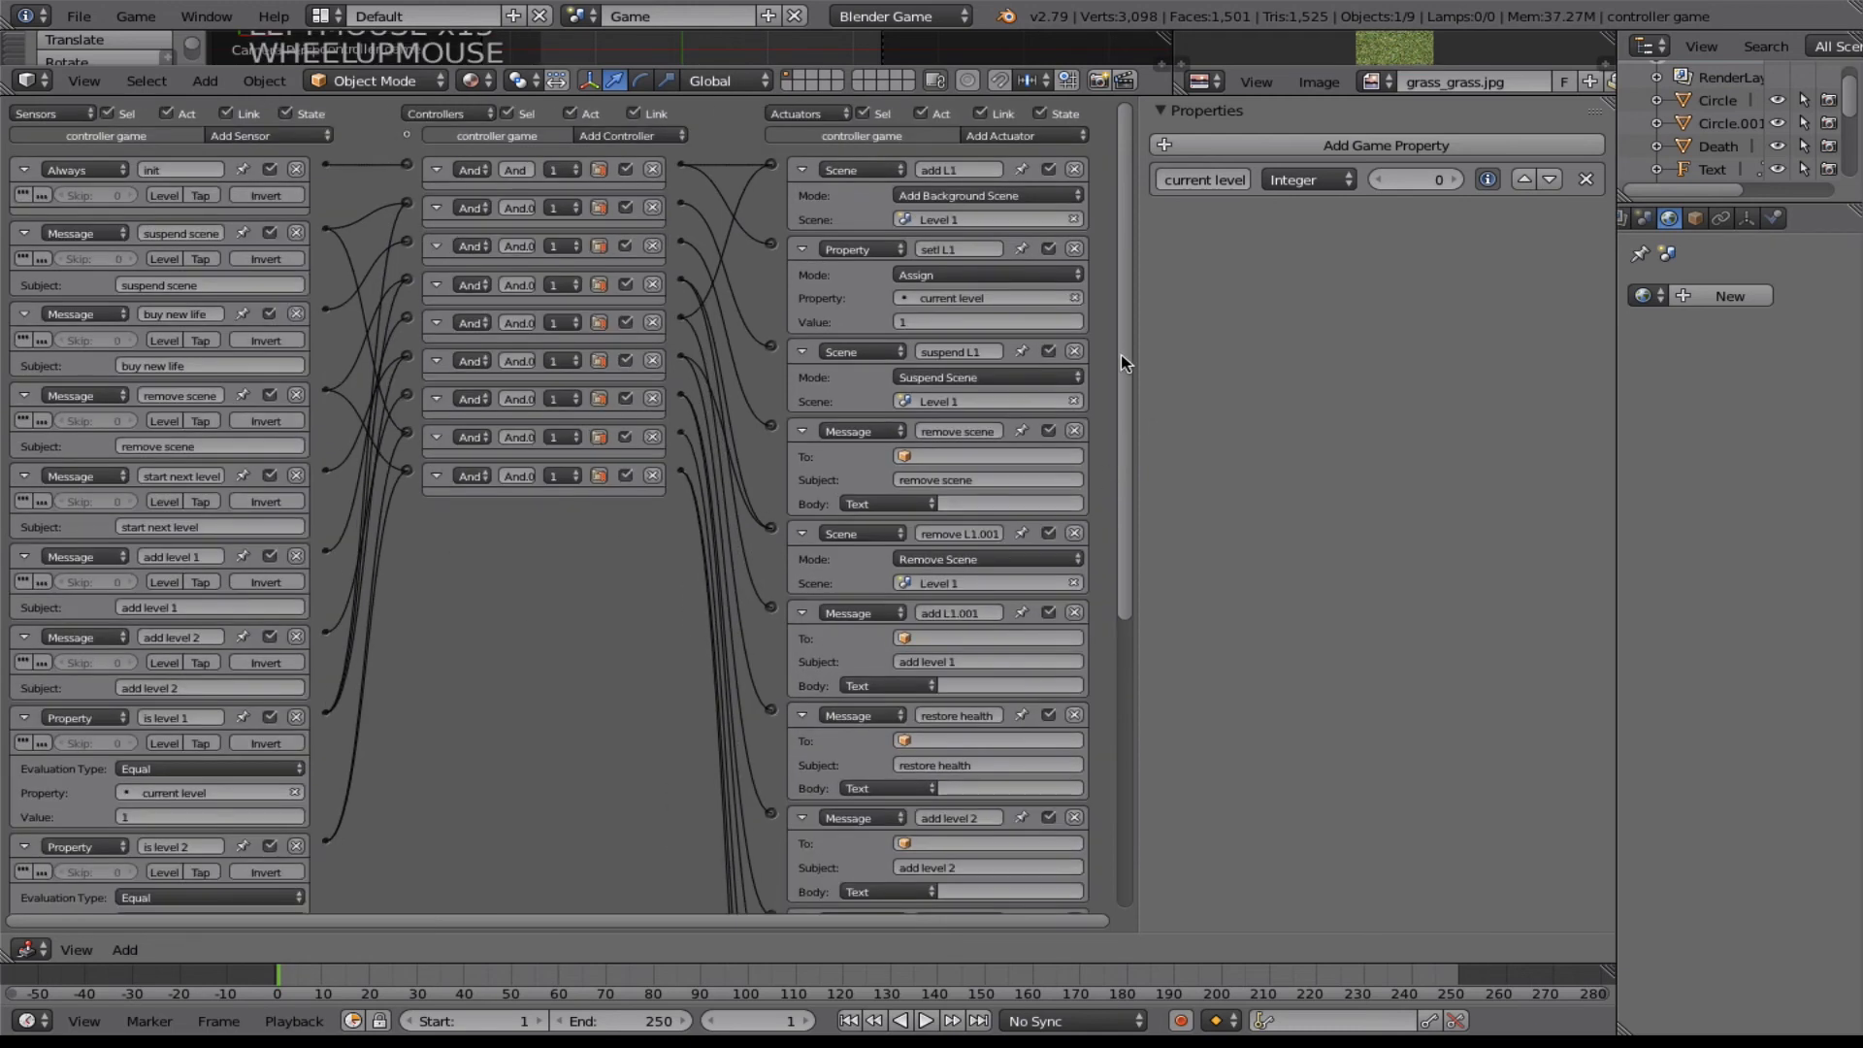
drag(1124, 347, 1114, 691)
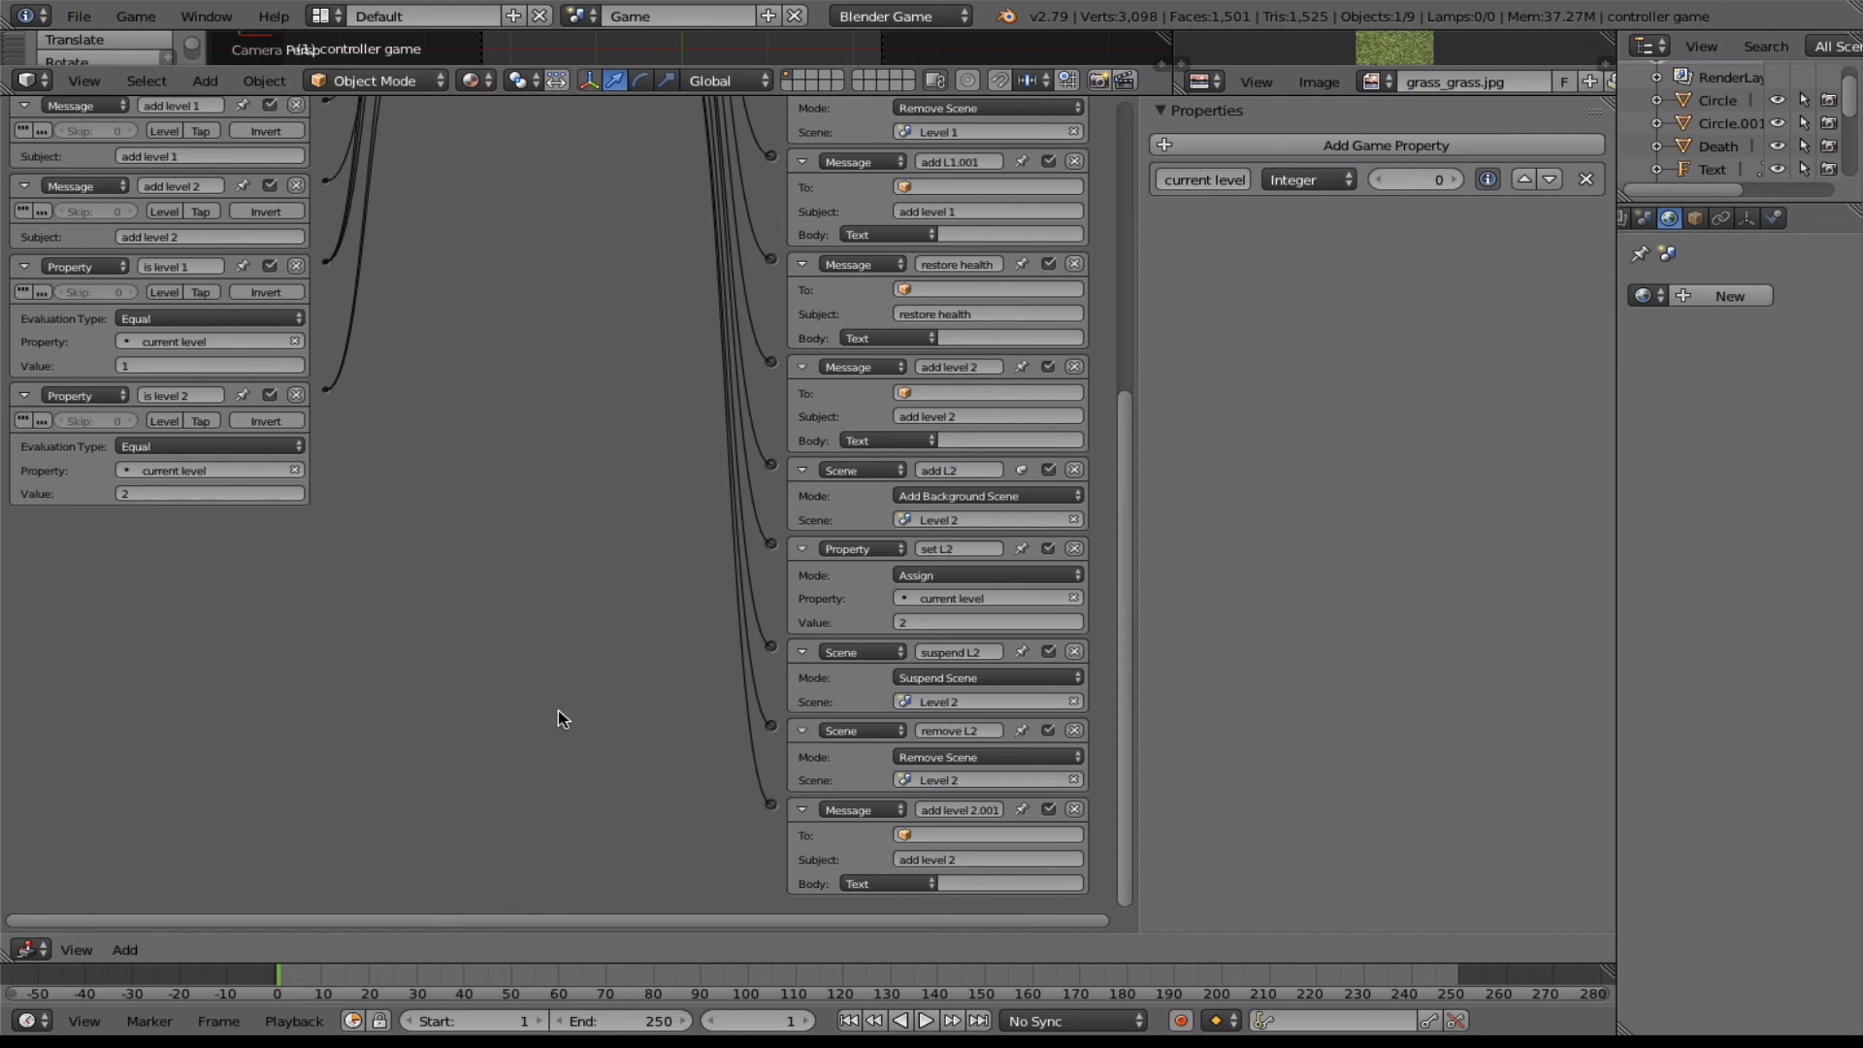
drag(1126, 587, 1099, 226)
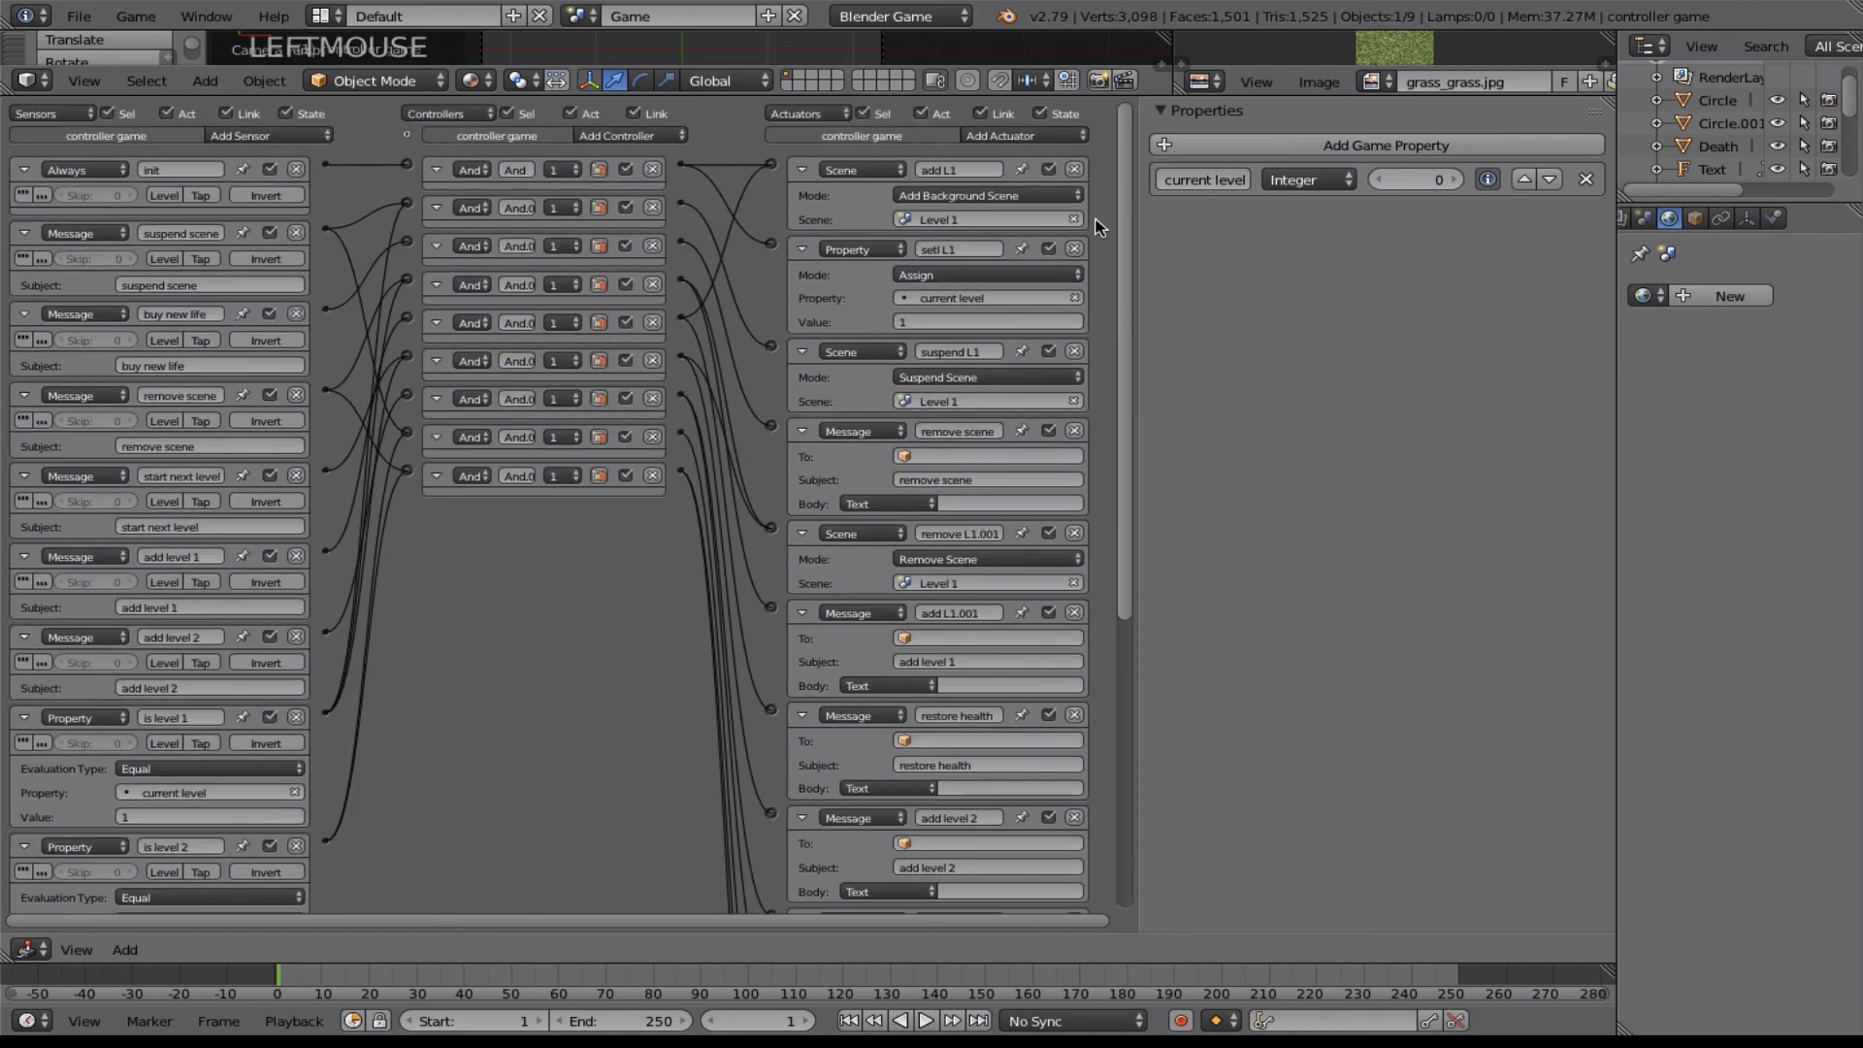
View the player's logic in the Level 2 scene and the goal's logic in the Level 1 scene.
click(587, 15)
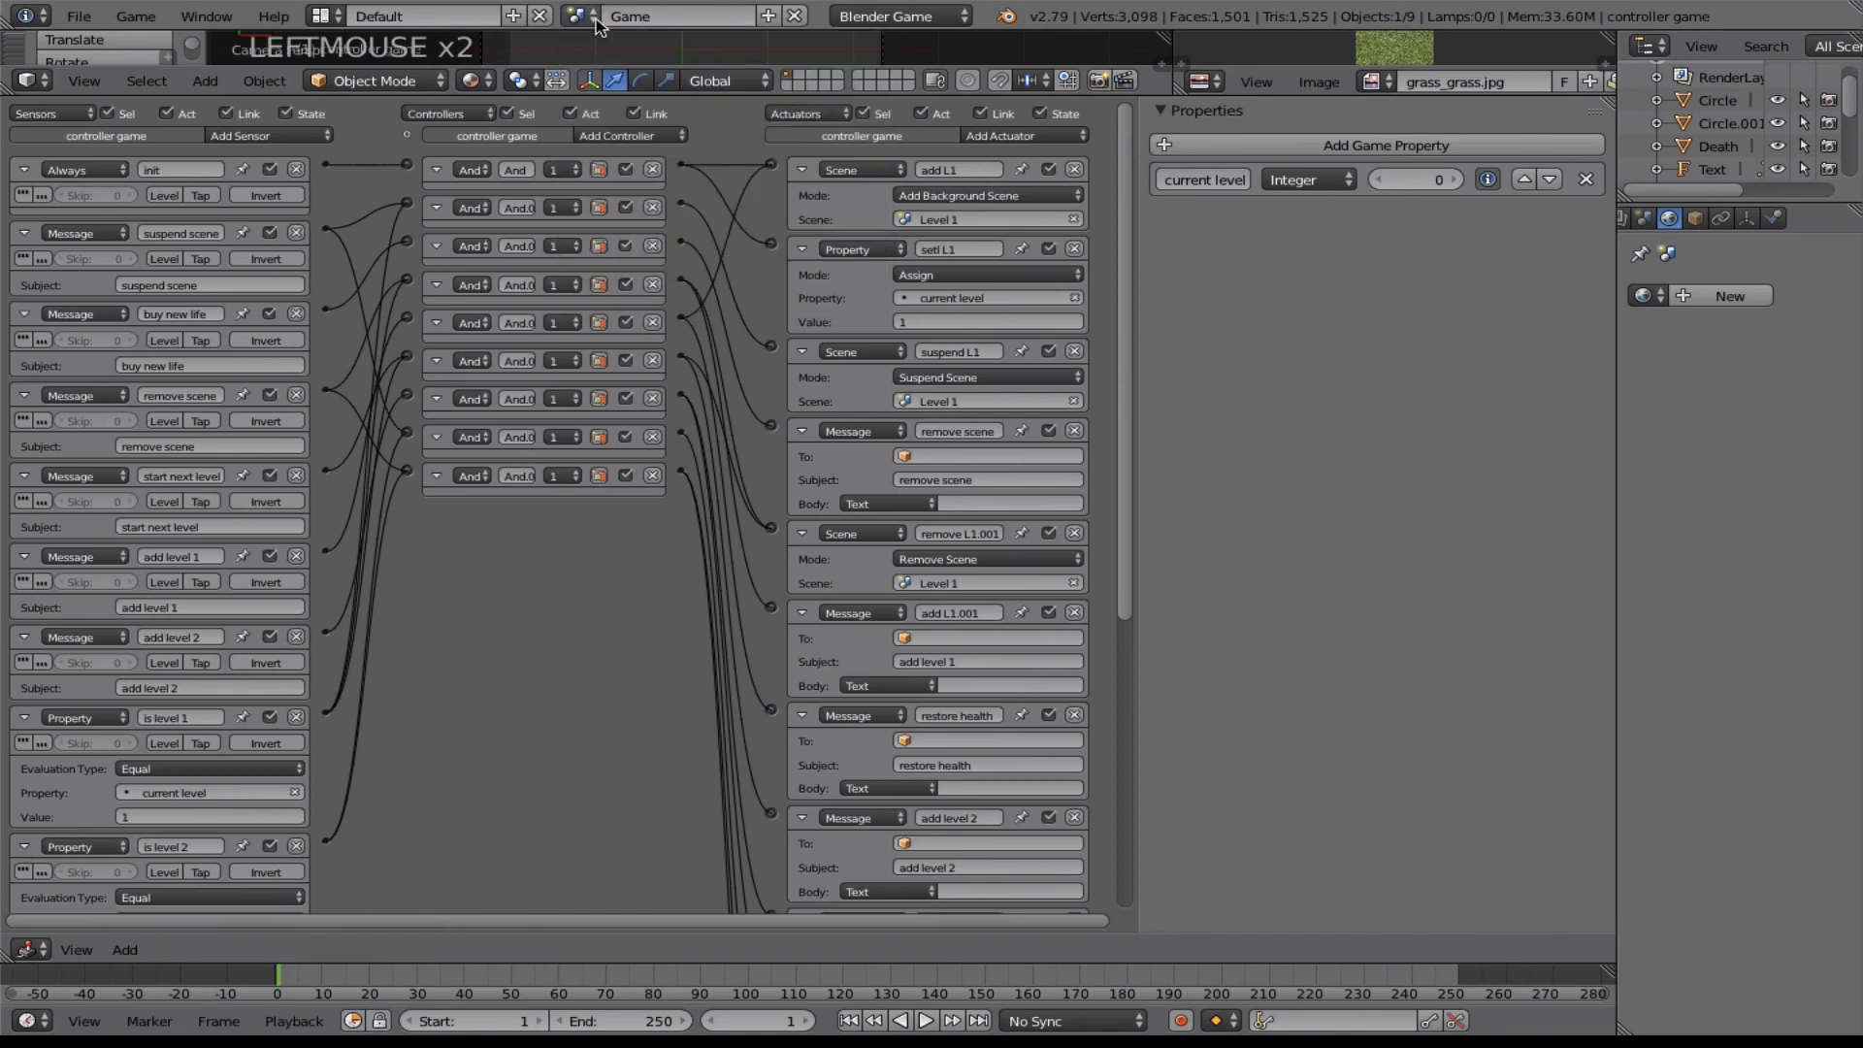
click(592, 16)
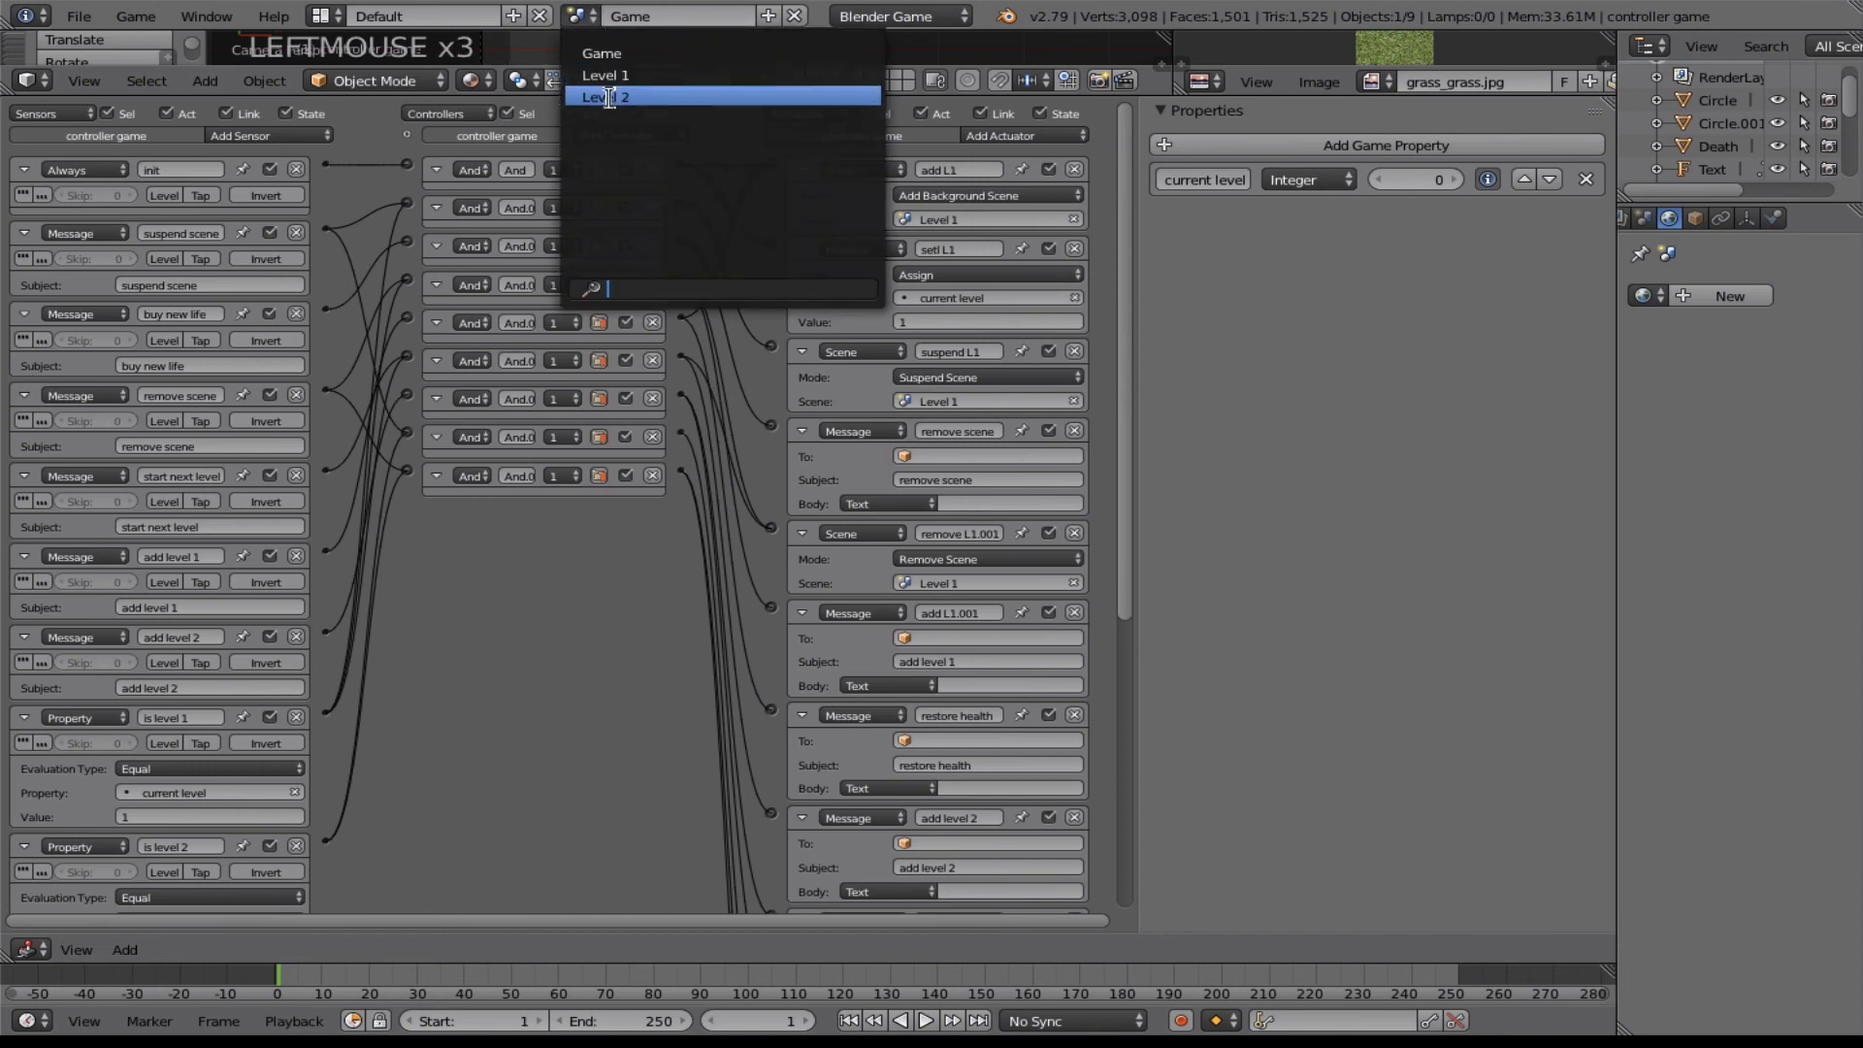
click(609, 97)
click(582, 16)
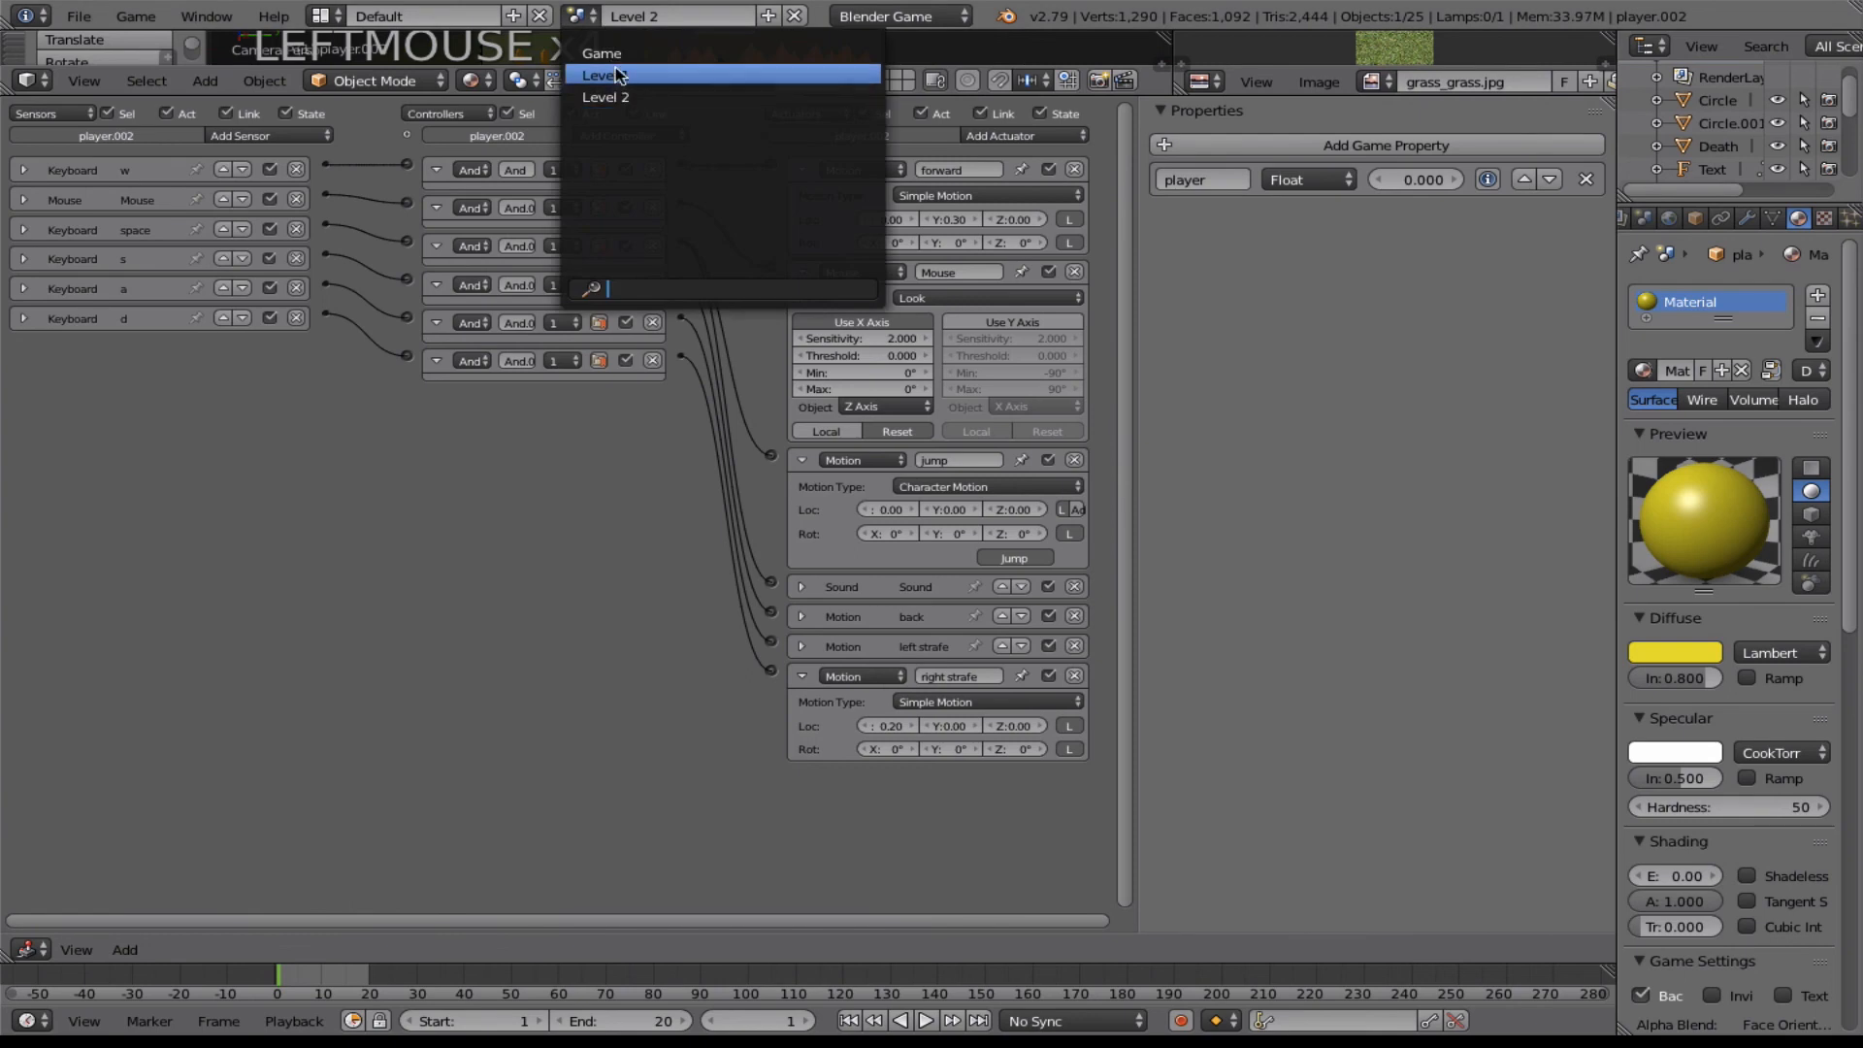
click(618, 74)
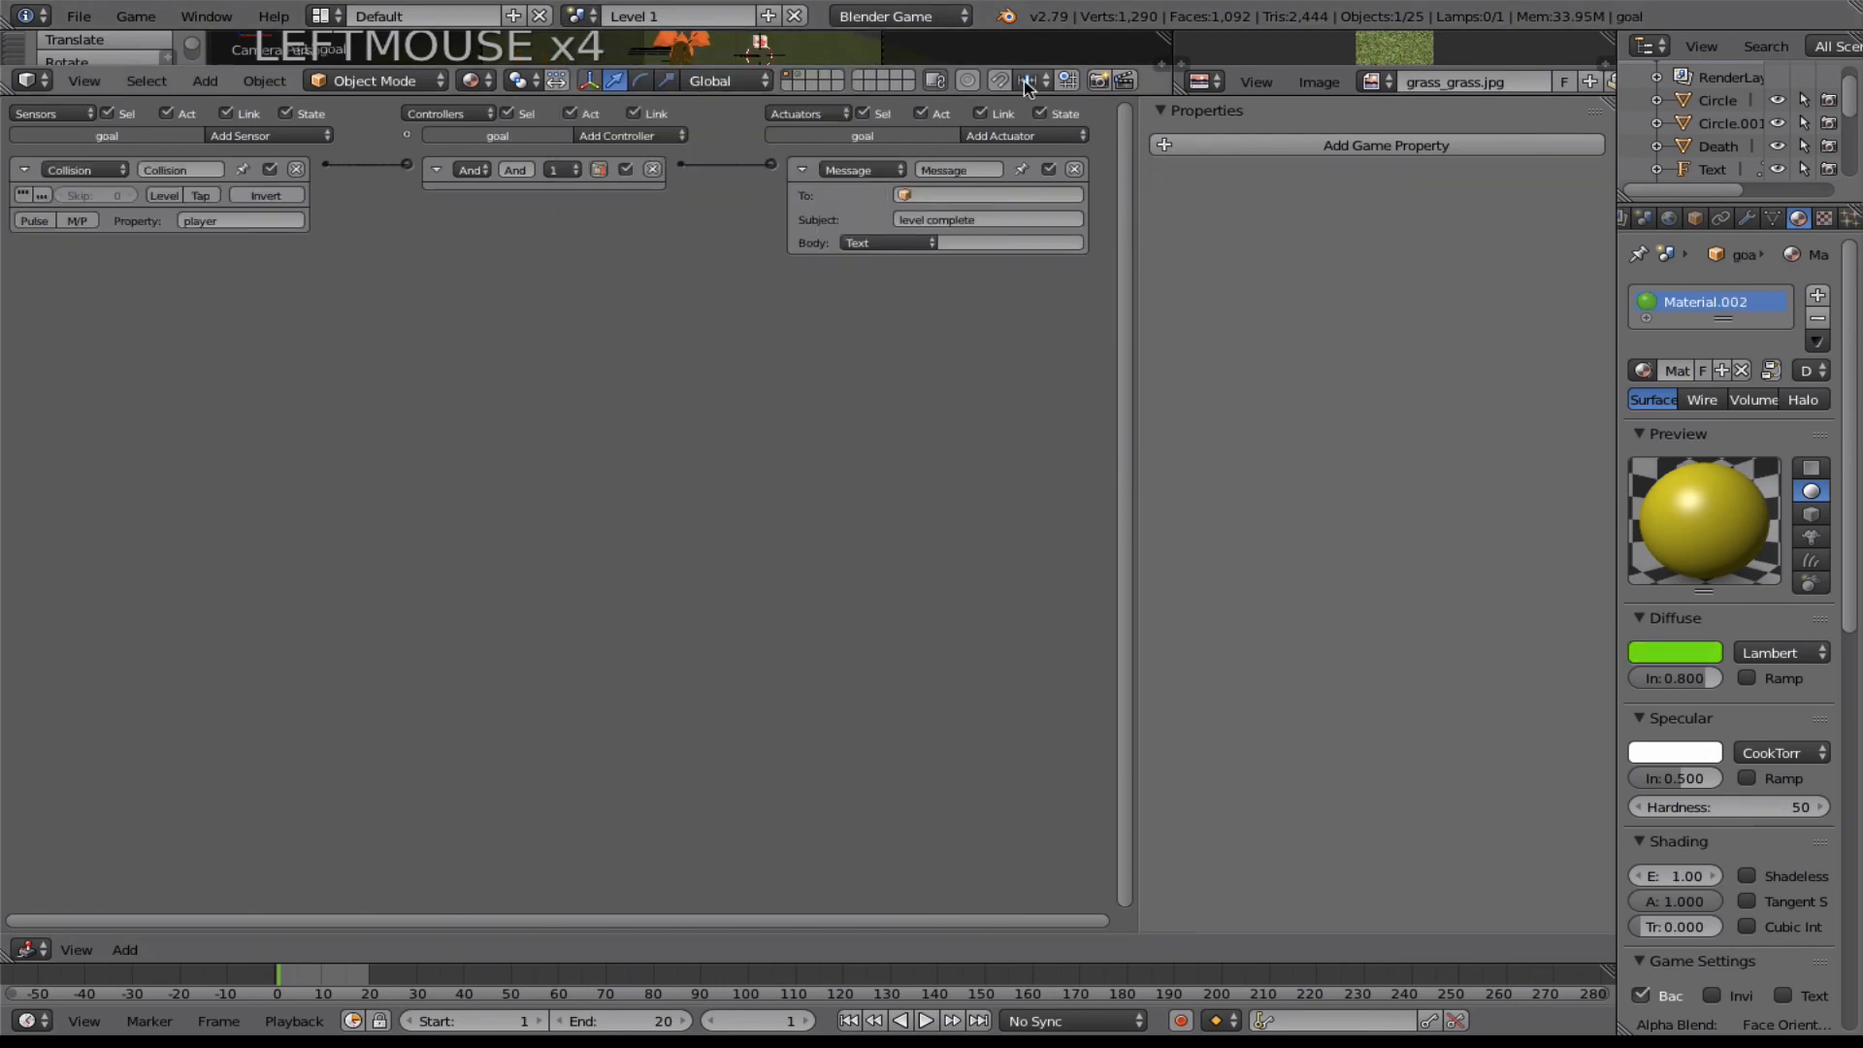
Enlarge the 3D viewport above the logic editor and switch to the Level 2 scene.
drag(1023, 92, 1024, 495)
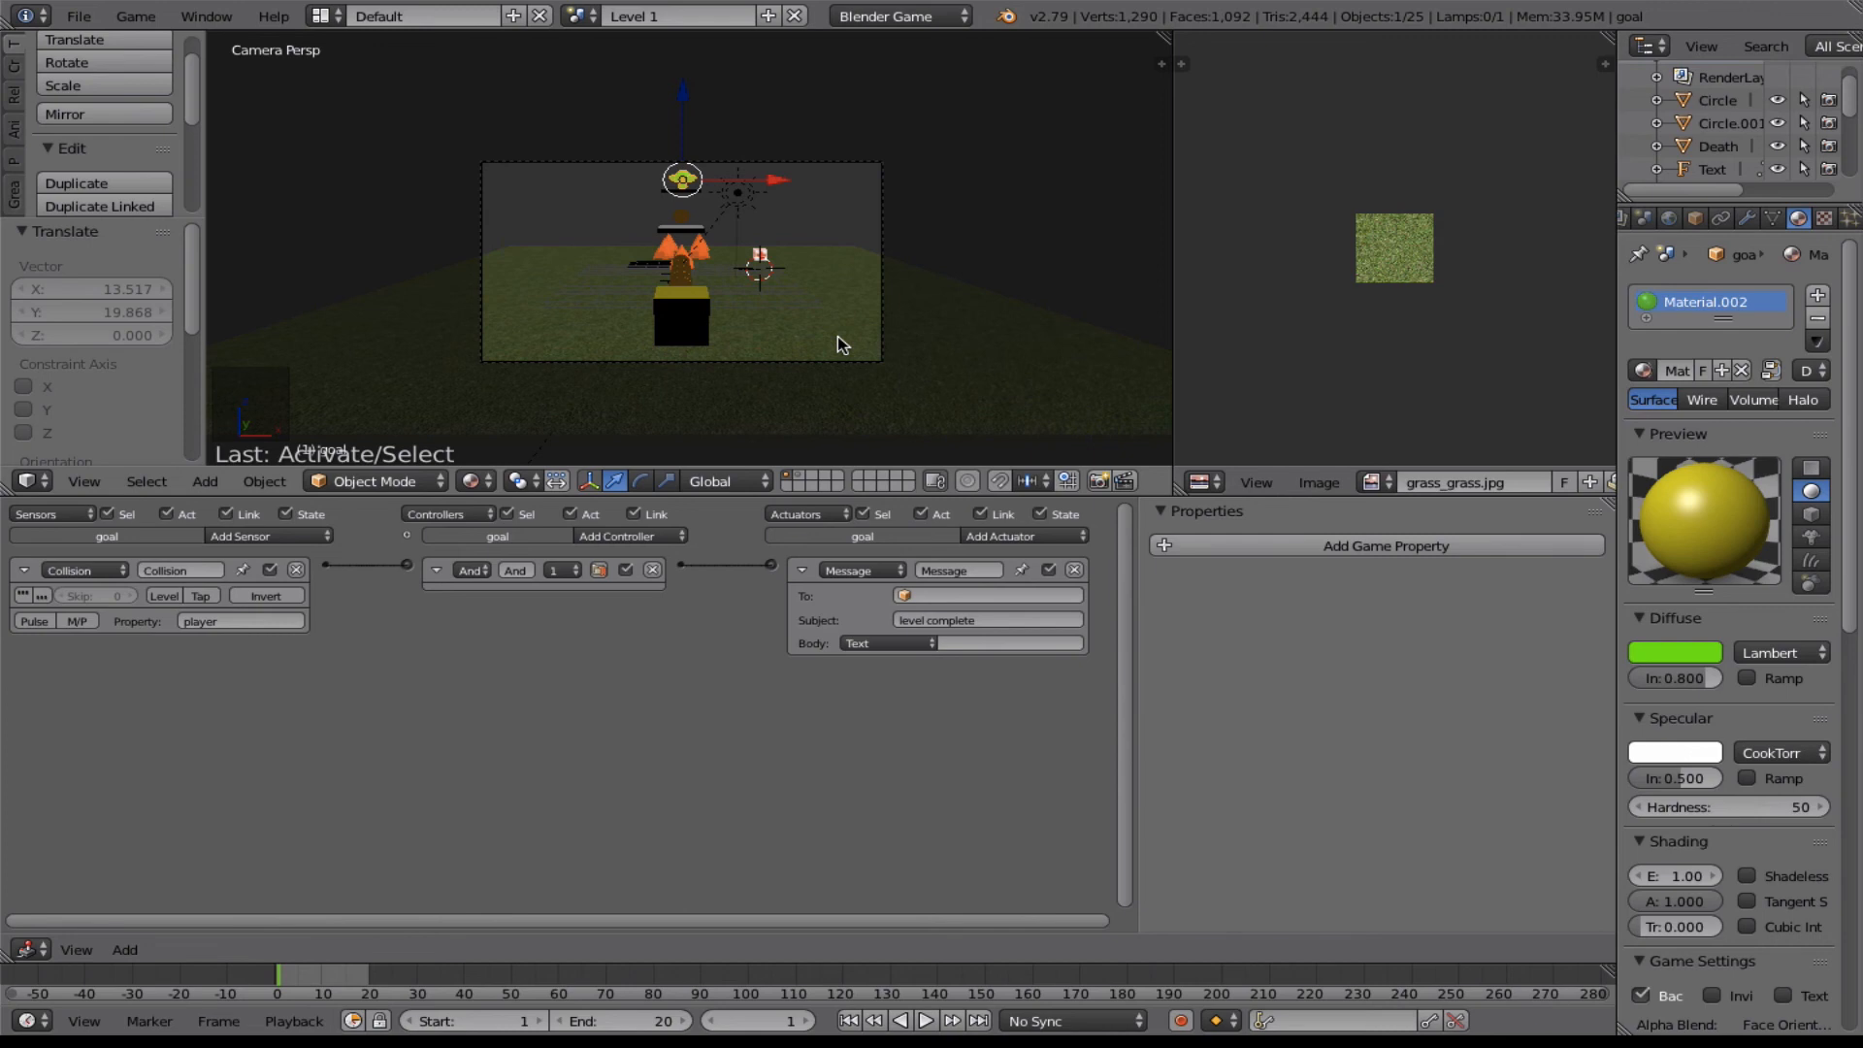
click(587, 15)
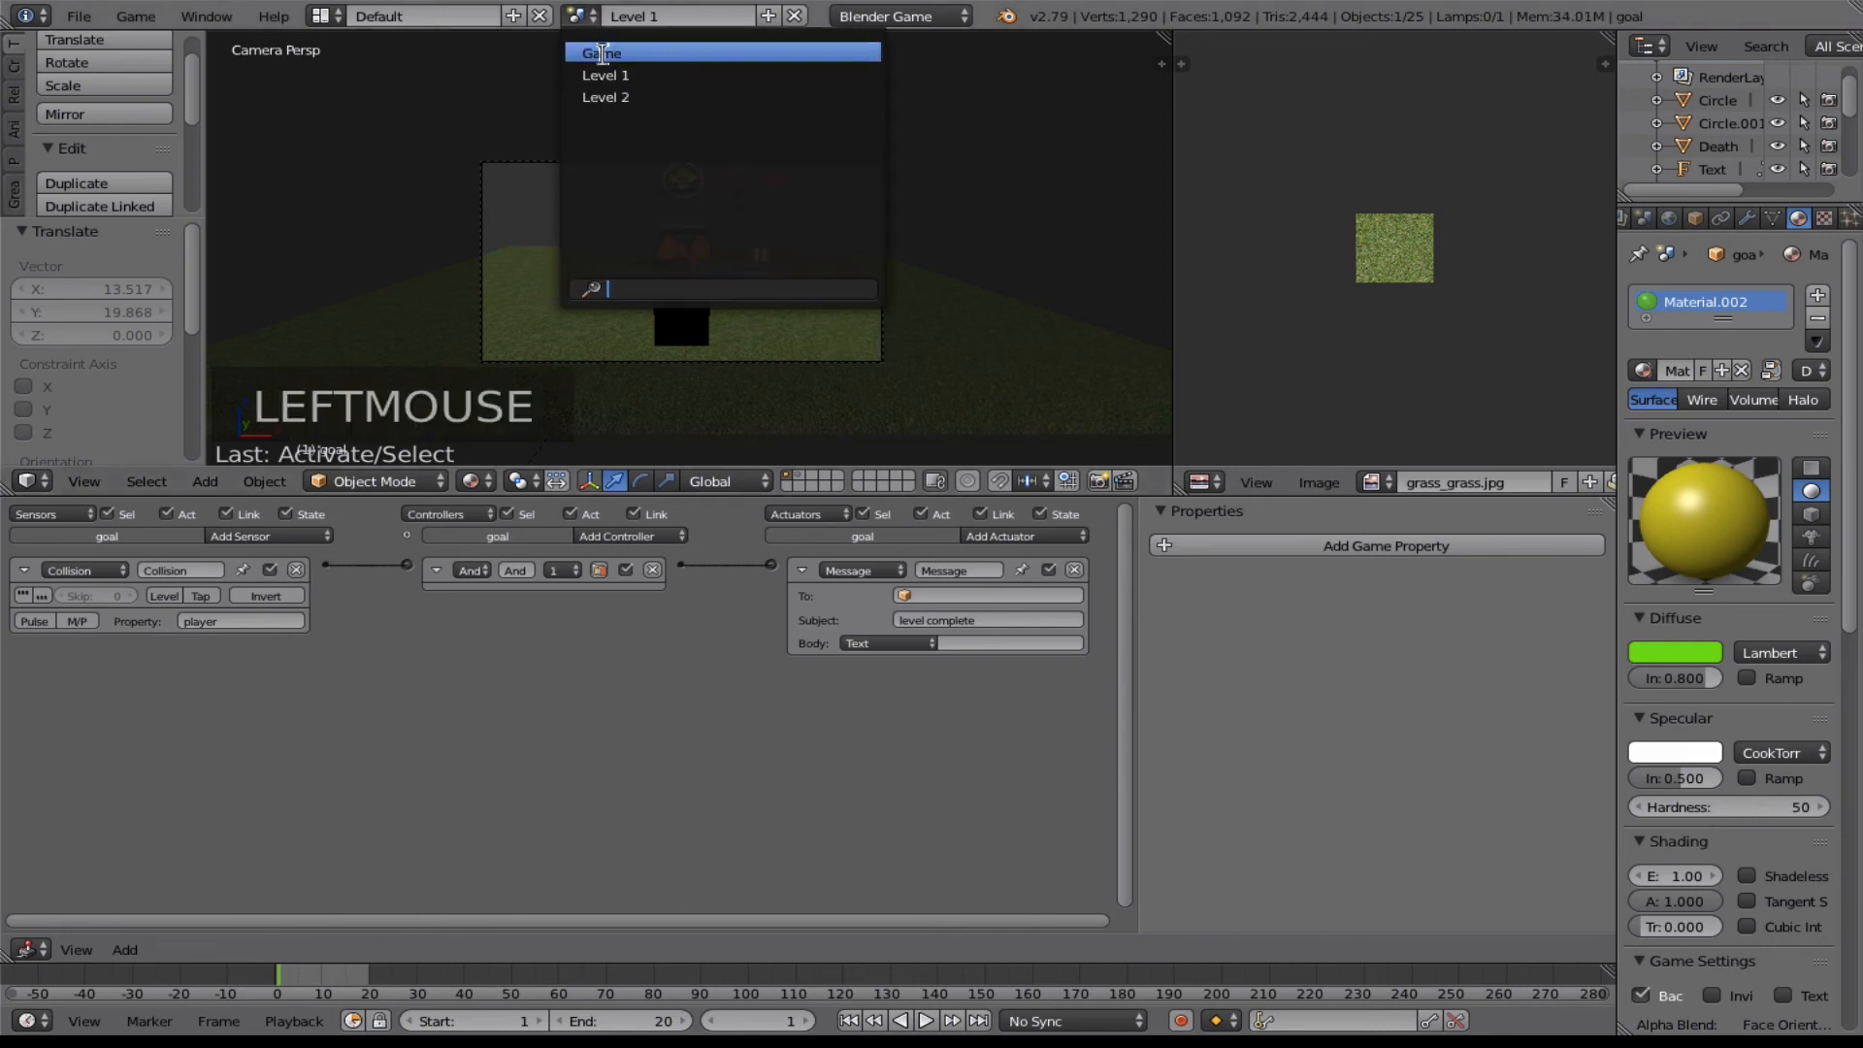
click(609, 98)
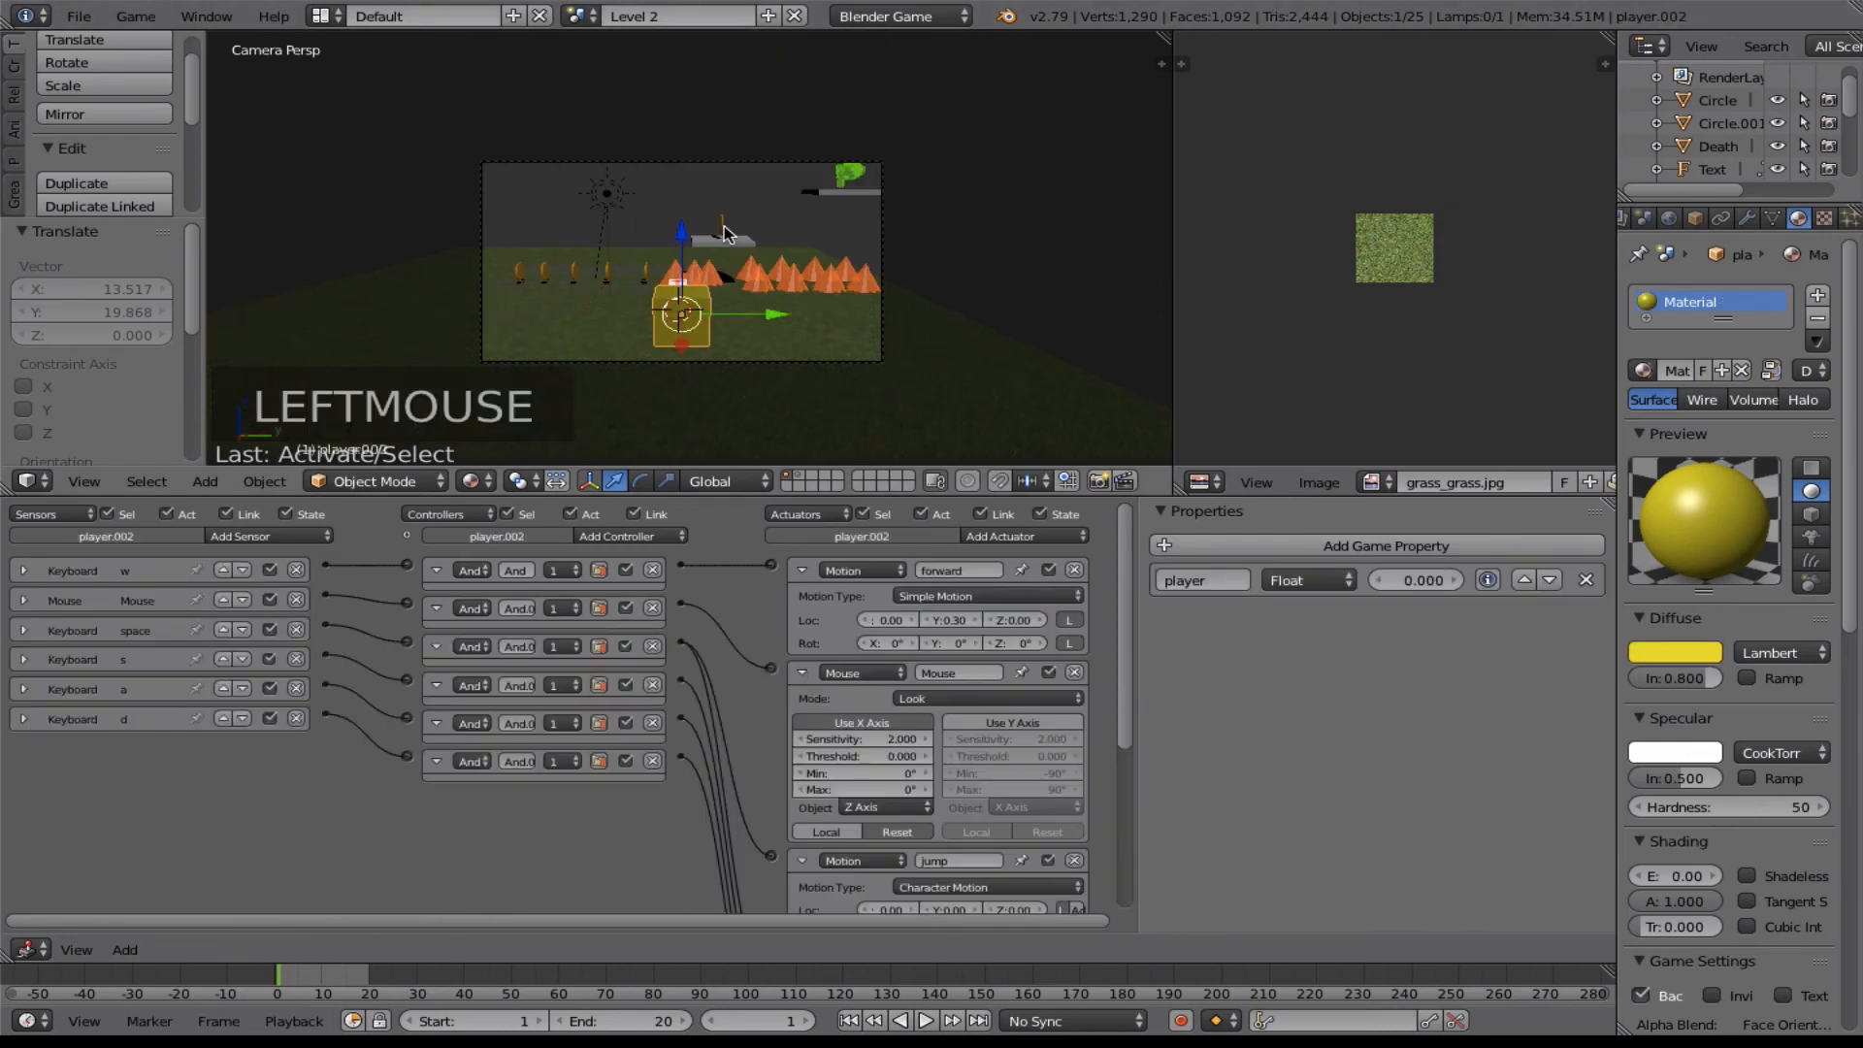